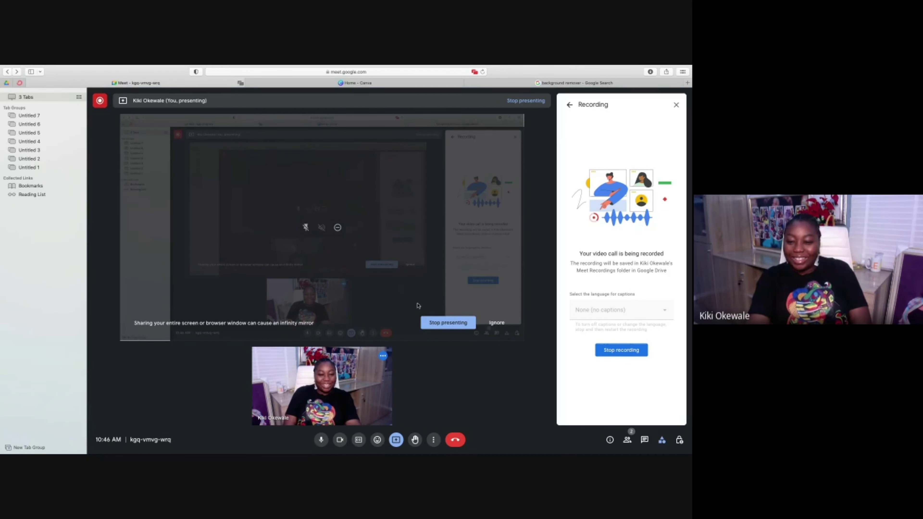
Ignore the infinity mirror warning and open the remove.bg website from the background remover search results.
left_click(497, 324)
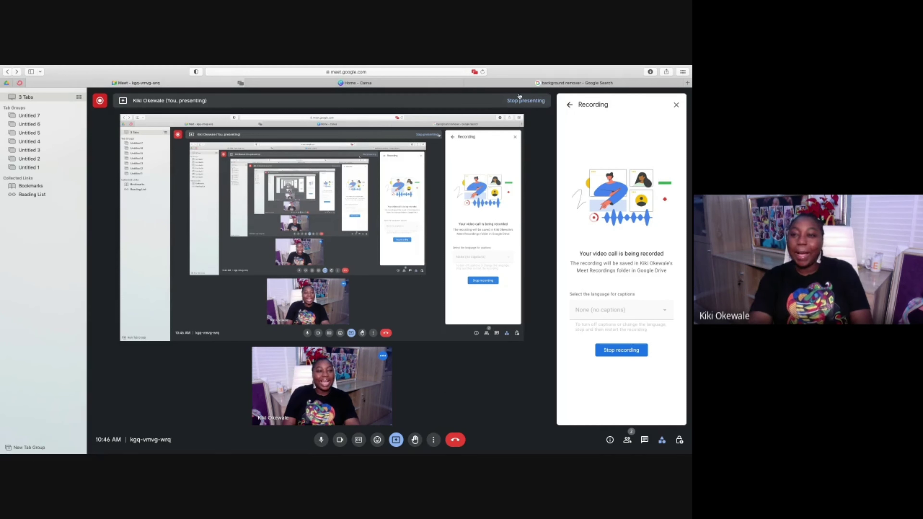
mouse_move(517, 84)
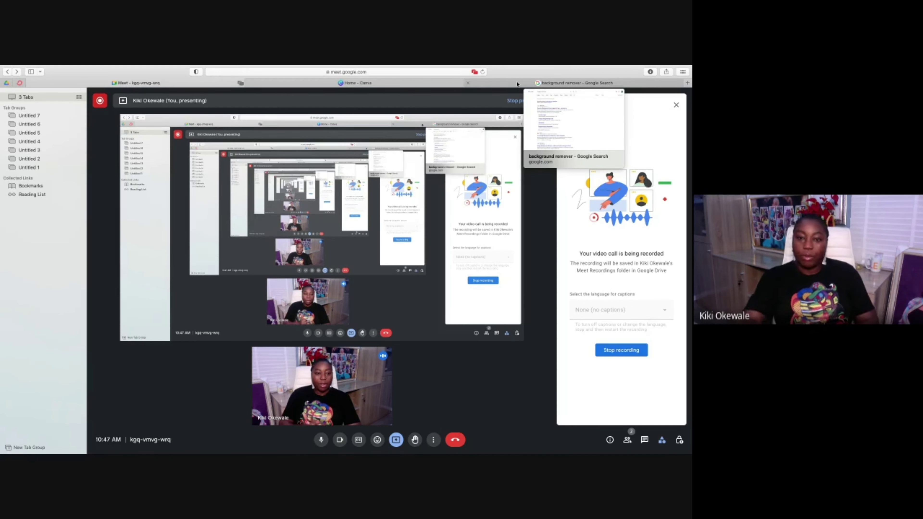
left_click(586, 84)
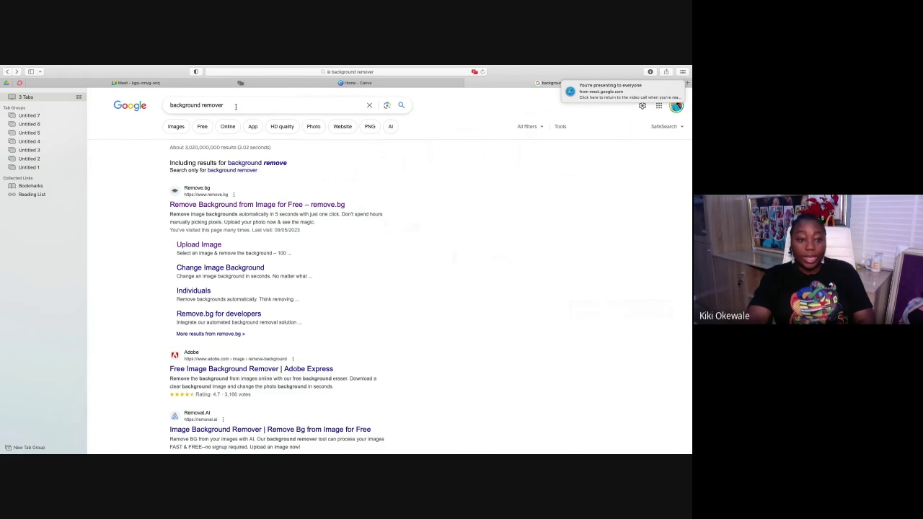
left_click(224, 206)
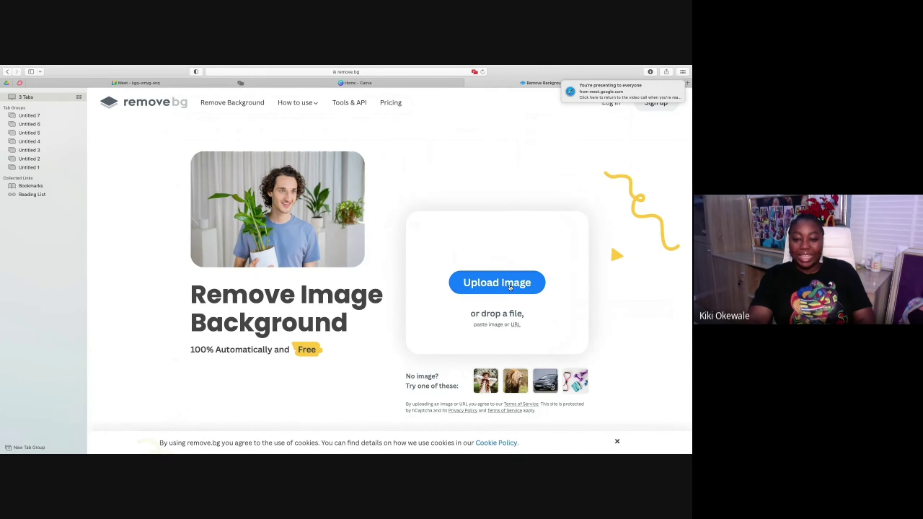
Find the logo files on the computer and upload "black logo.png" to remove its background.
left_click(510, 287)
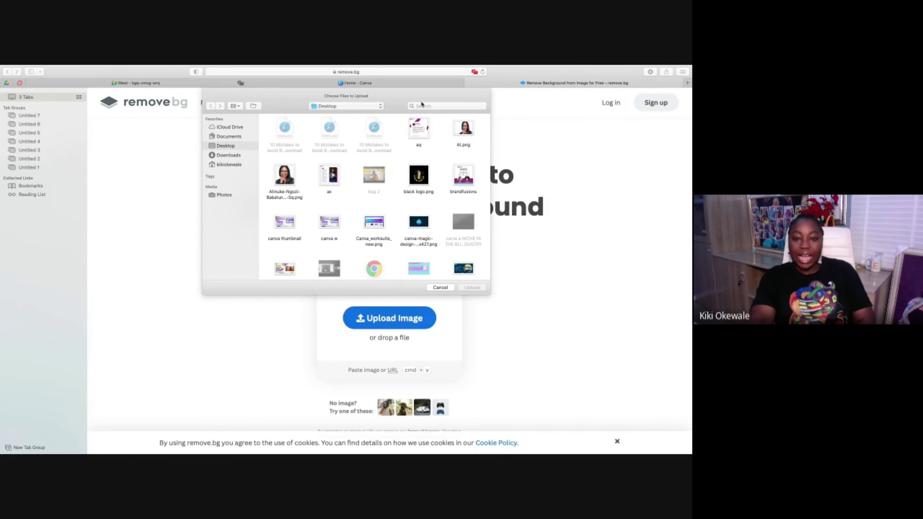
left_click(428, 105)
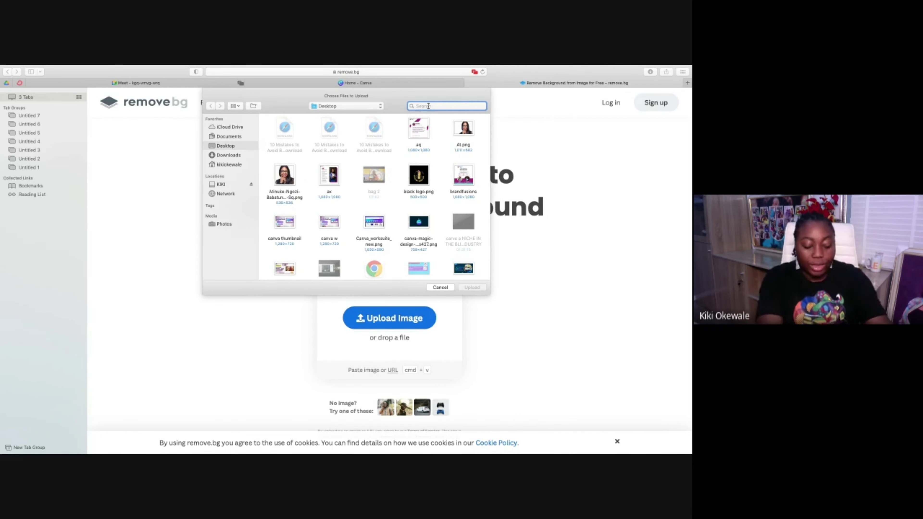
type("logo")
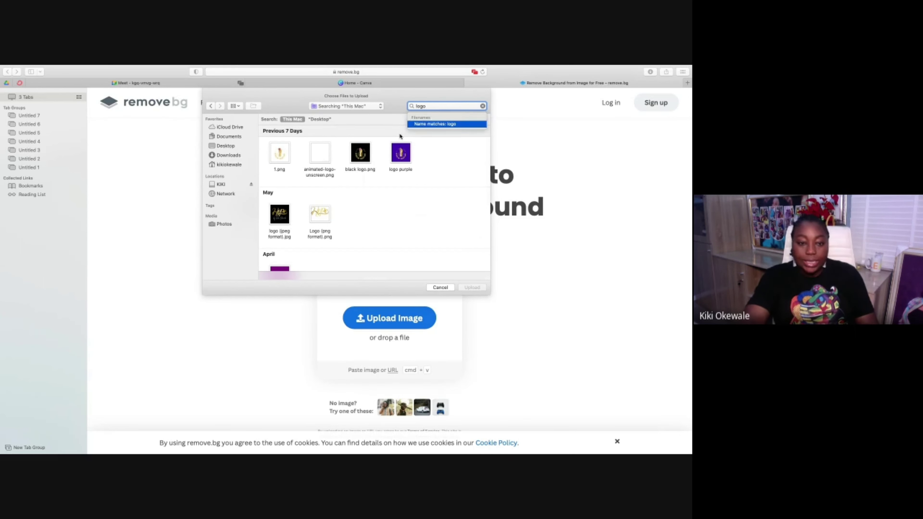
key("Down")
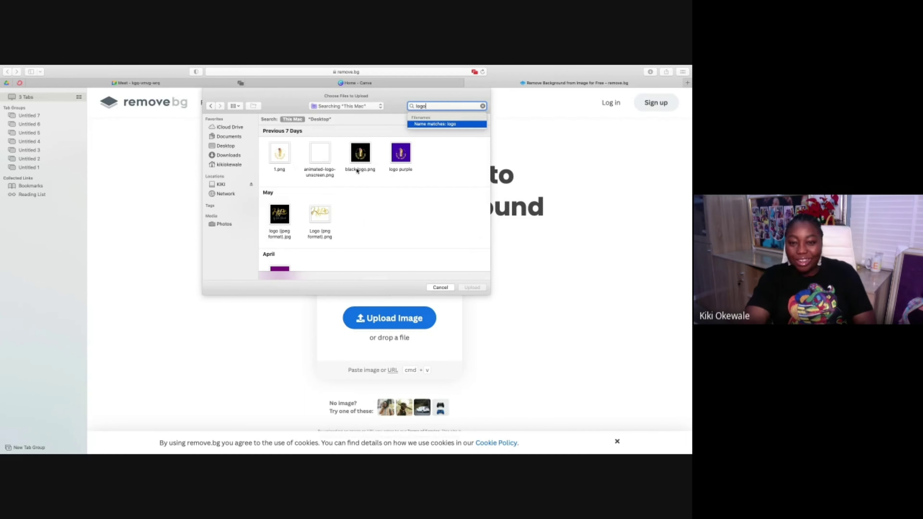
left_click(361, 156)
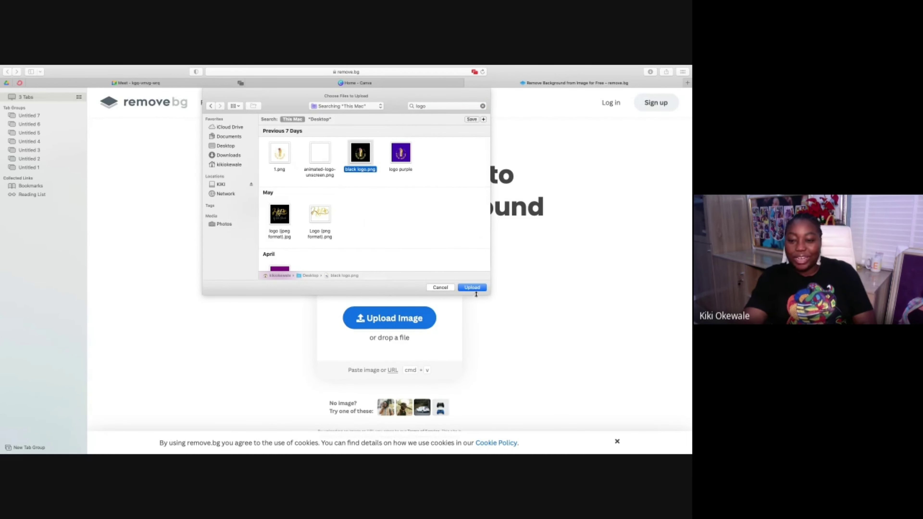
left_click(473, 289)
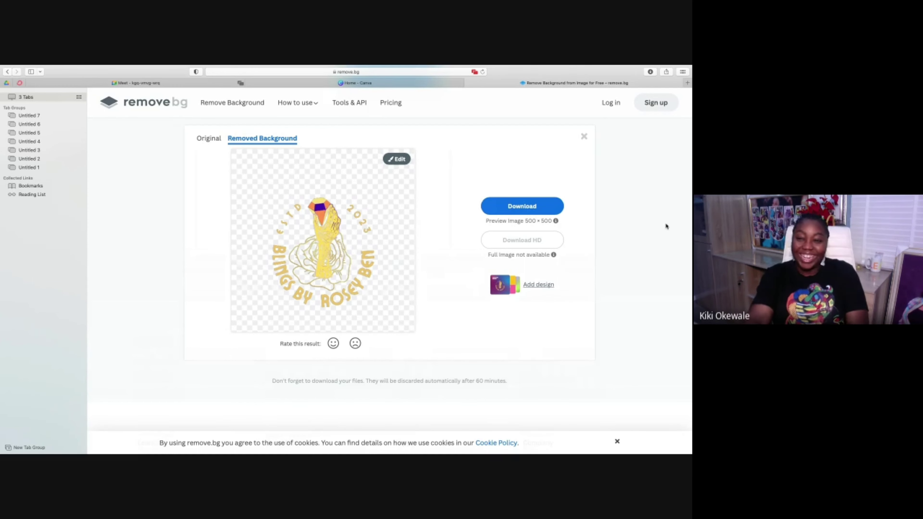
Download the background-free logo, view it on the desktop, and close the result in remove.bg.
left_click(522, 207)
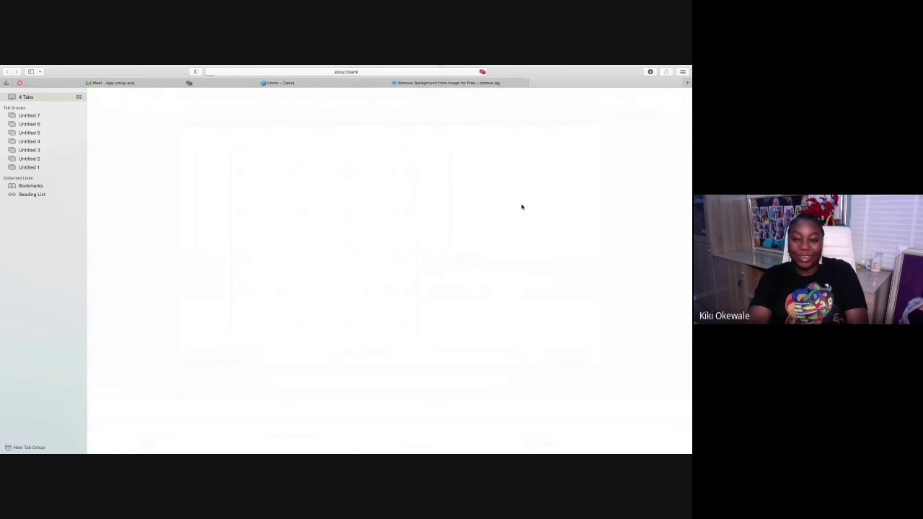
key("ctrl+Left")
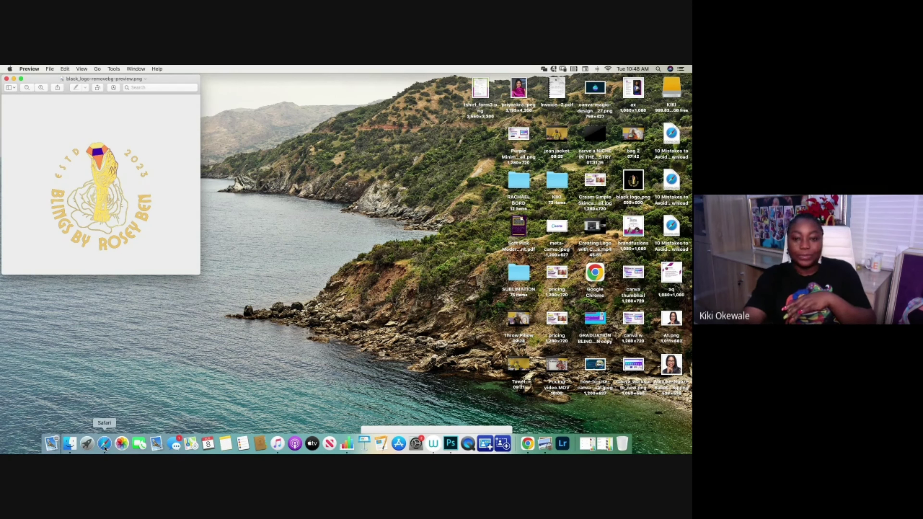
left_click(105, 448)
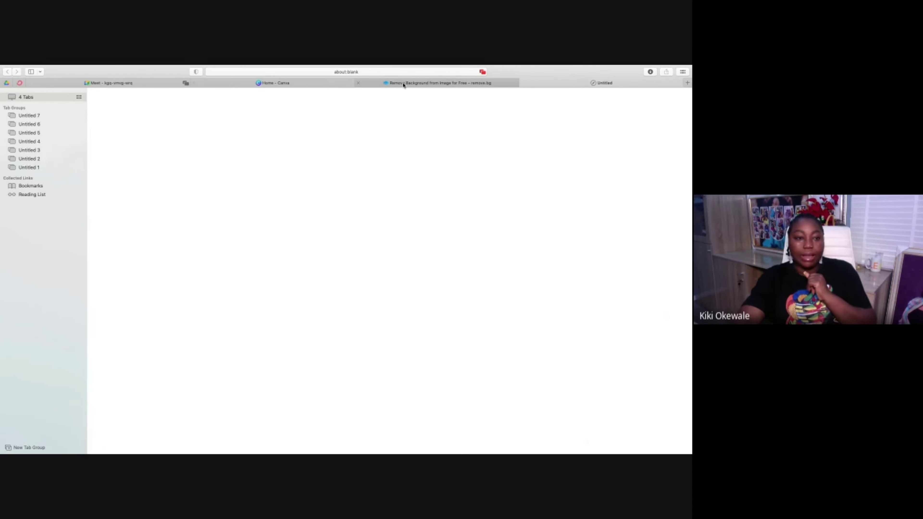
left_click(387, 86)
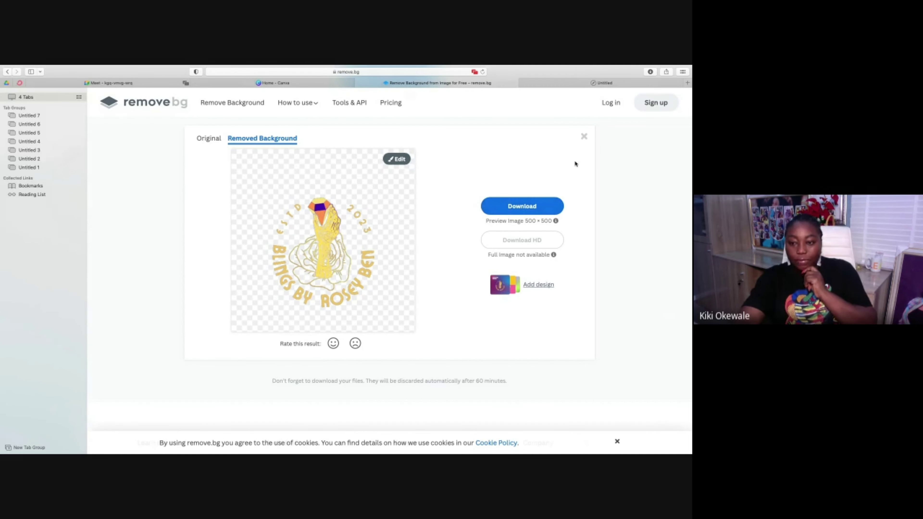
left_click(583, 136)
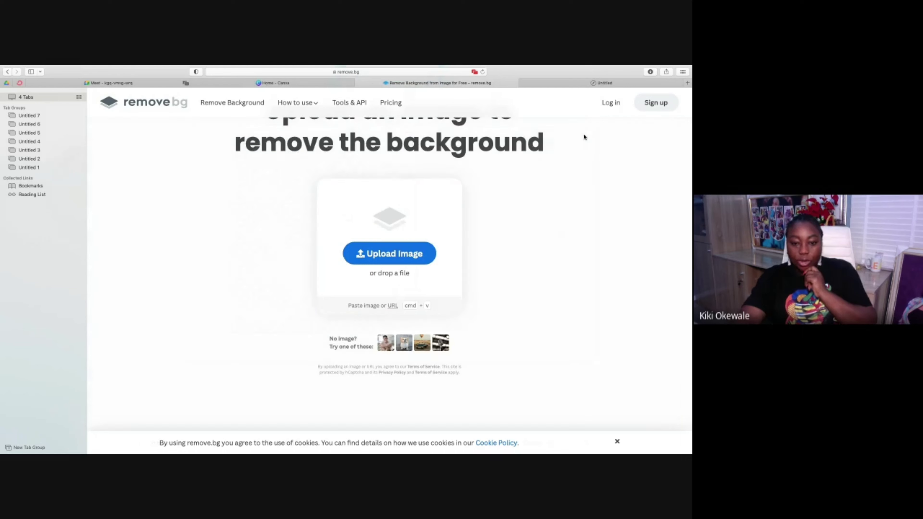
left_click(389, 259)
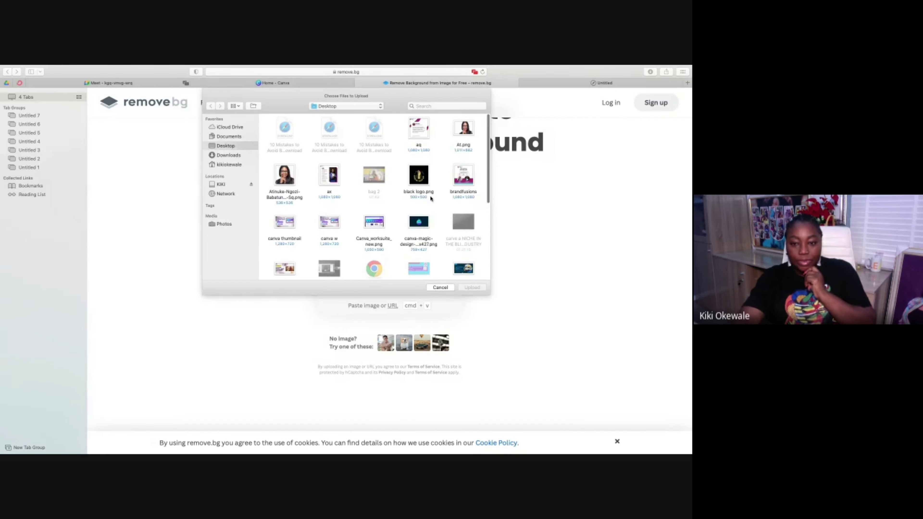
scroll(401, 200, "down", 10)
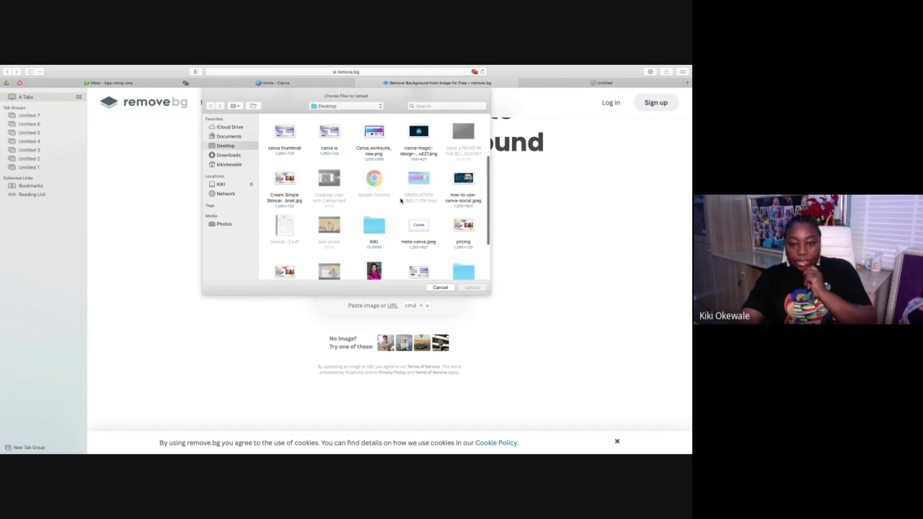
scroll(400, 200, "up", 10)
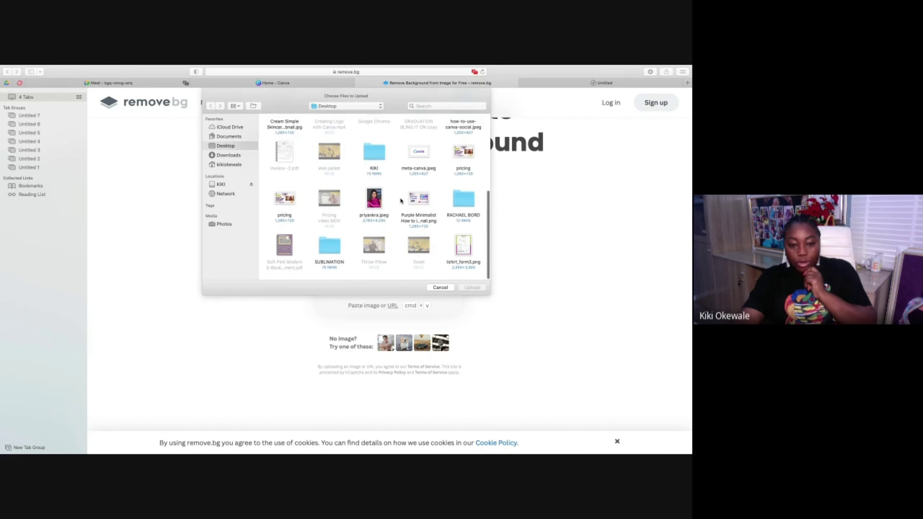
scroll(401, 200, "down", 1)
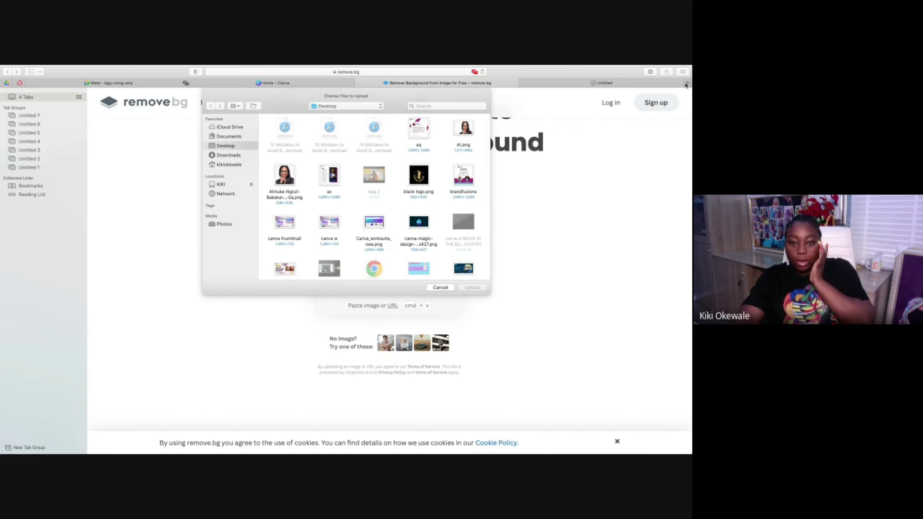
left_click(440, 287)
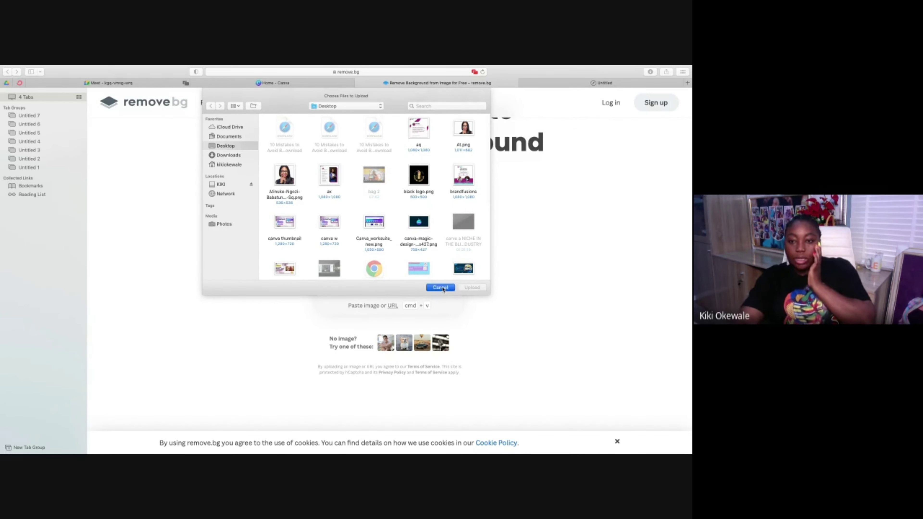
Open the Pinterest website in the blank browser tab.
left_click(688, 82)
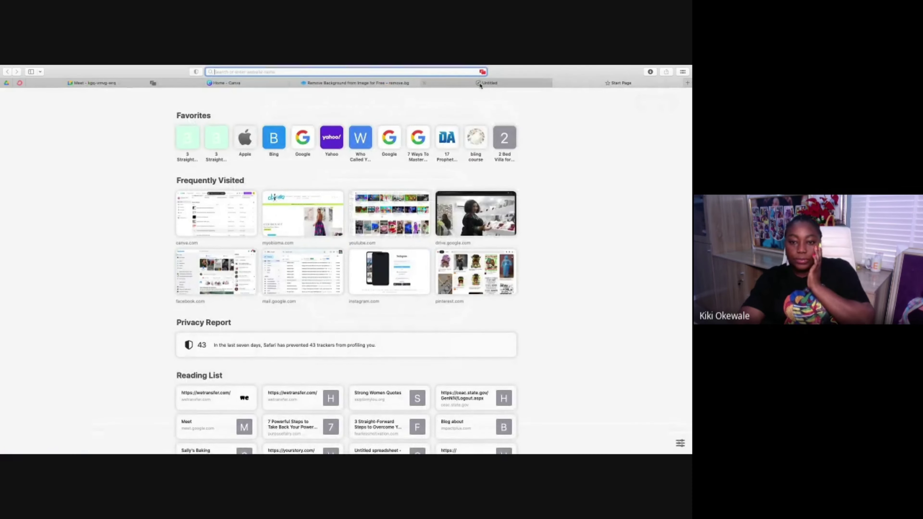
left_click(481, 84)
left_click(448, 75)
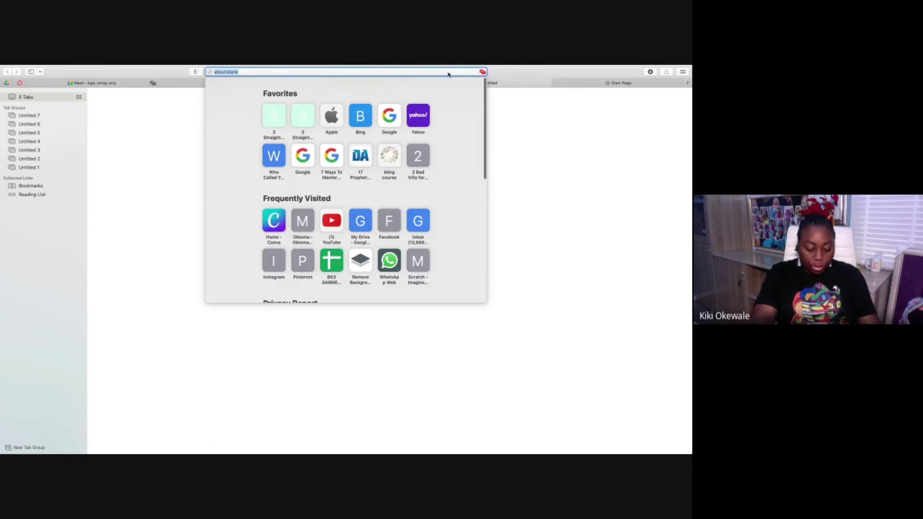
type("pinterest")
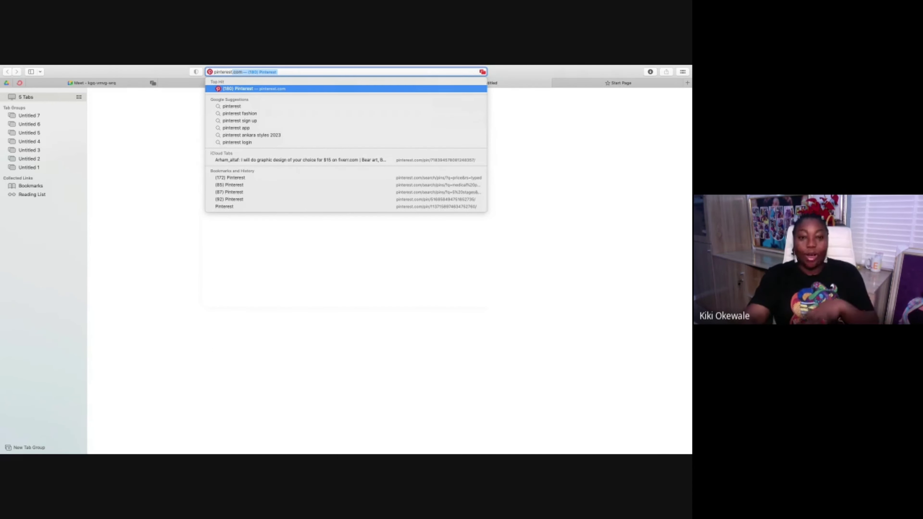
key("Return")
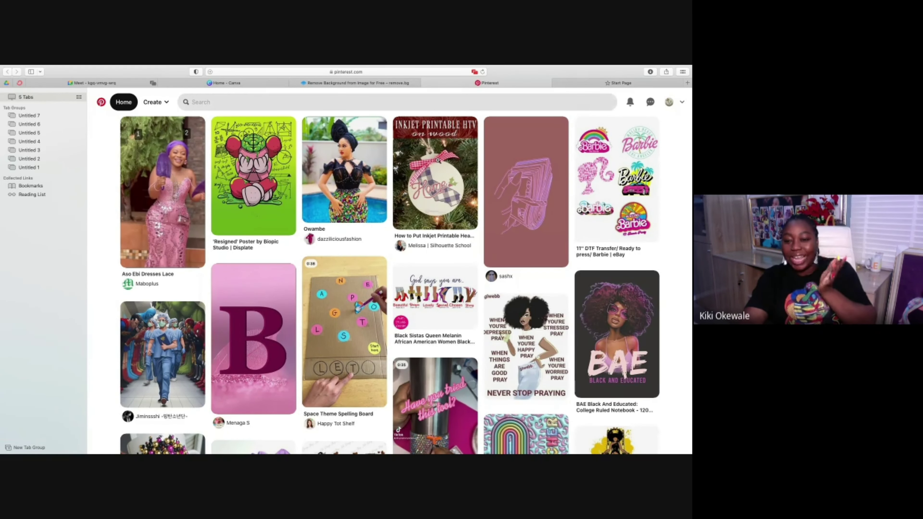
Browse the Pinterest home feed for an image suitable for background removal.
mouse_move(436, 161)
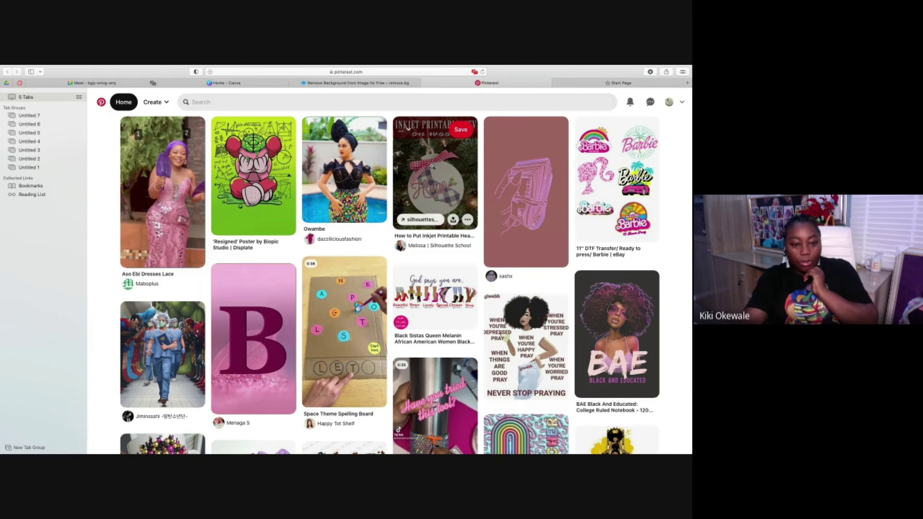
scroll(432, 166, "down", 10)
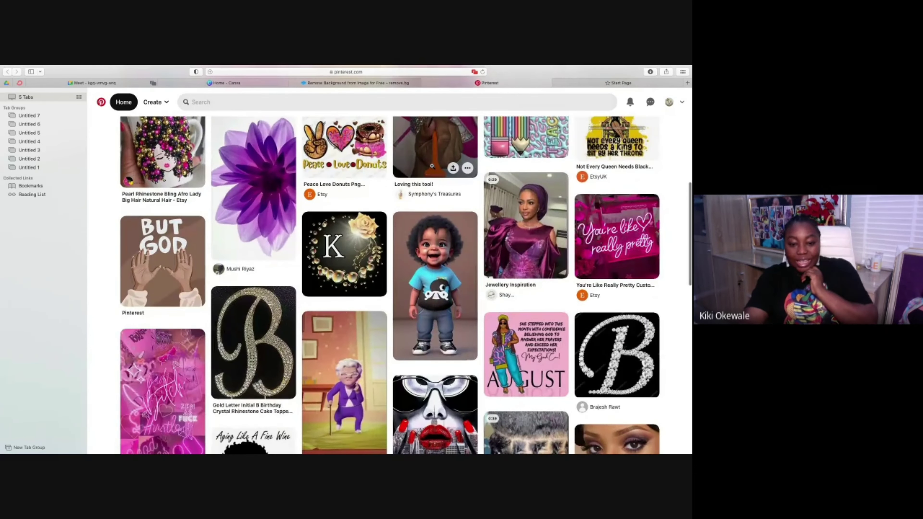
scroll(432, 167, "down", 3)
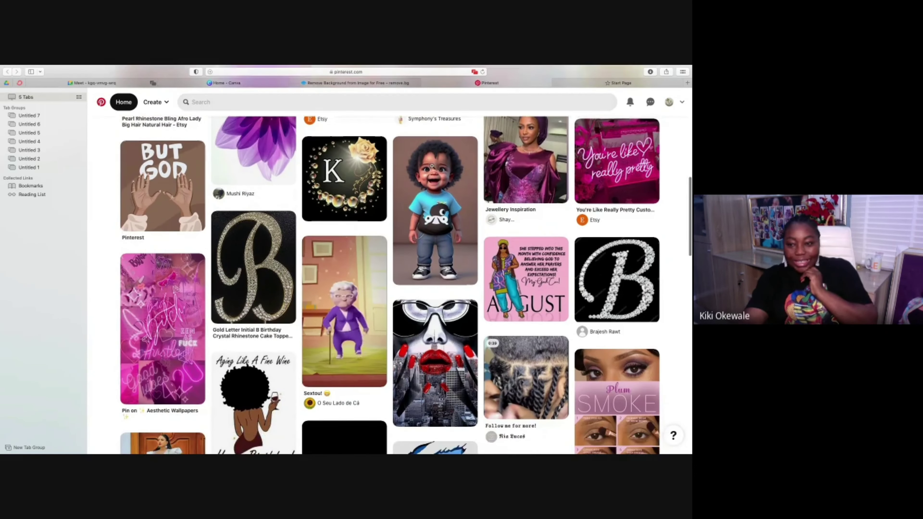
scroll(432, 166, "down", 2)
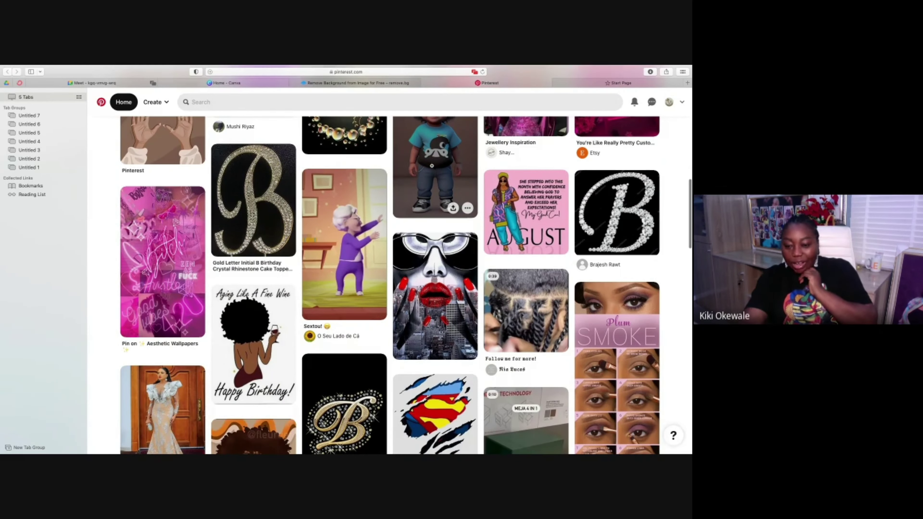
scroll(432, 166, "down", 12)
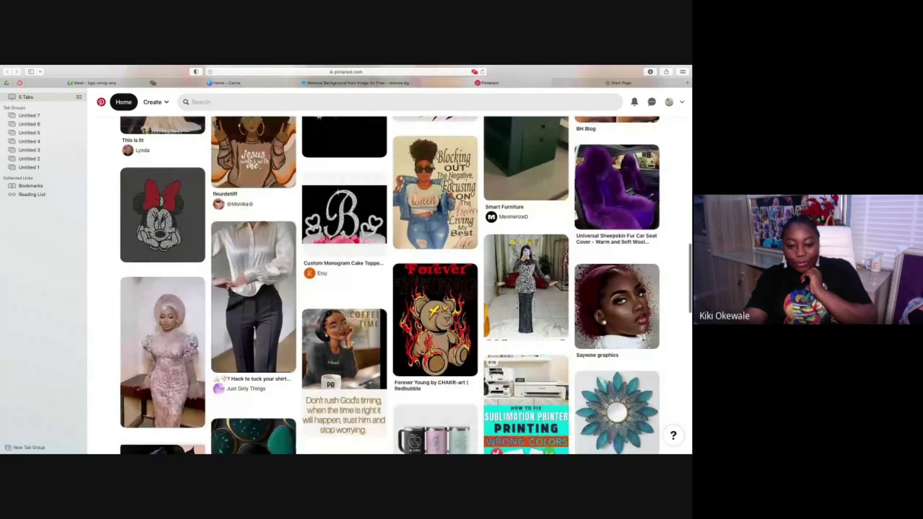
scroll(431, 166, "down", 8)
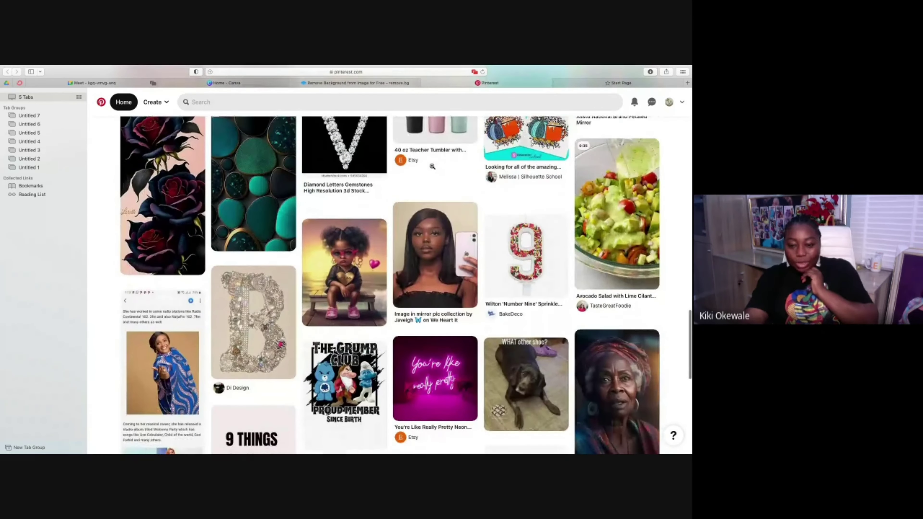
scroll(431, 167, "down", 9)
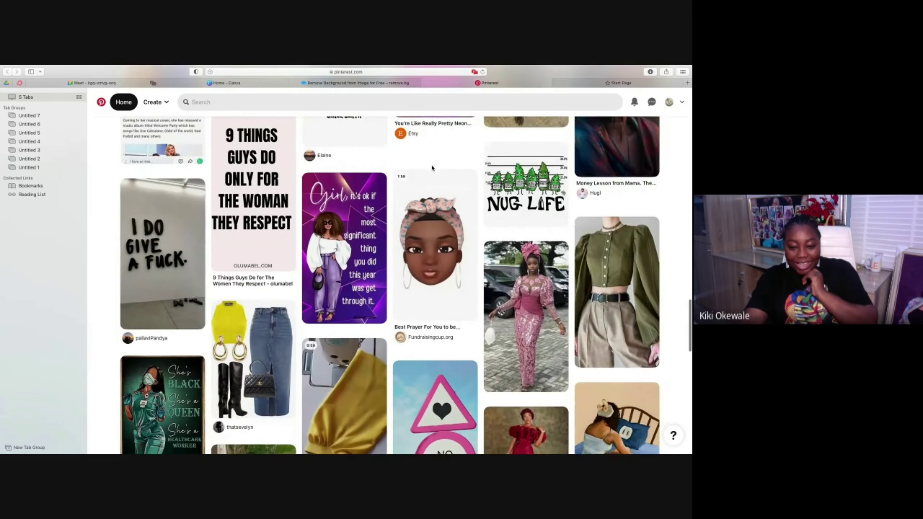
scroll(431, 167, "down", 8)
scroll(431, 167, "up", 20)
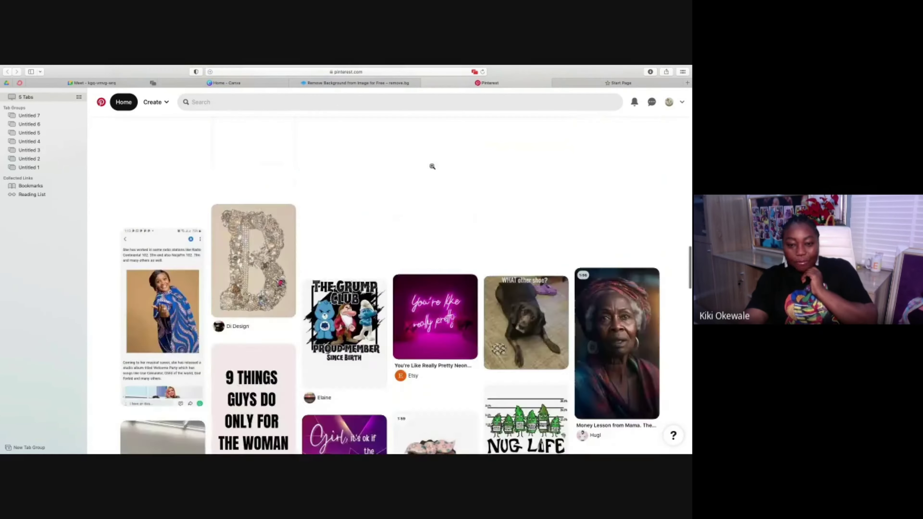
scroll(431, 166, "up", 10)
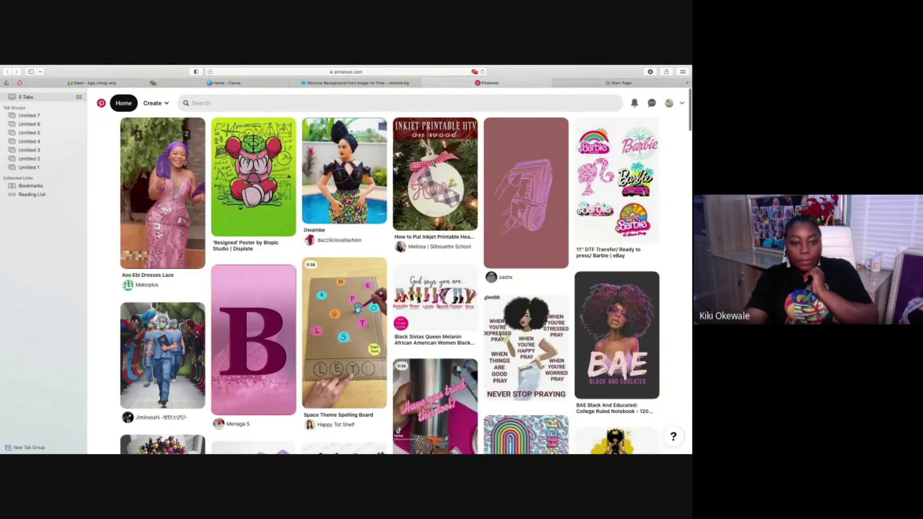
Find the "But God" praying hands pin in the home feed and download its image.
scroll(379, 178, "down", 5)
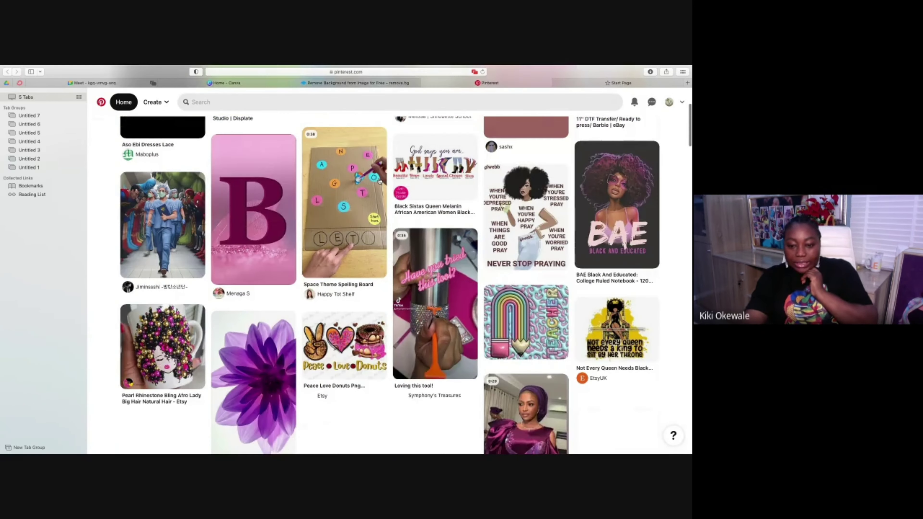
scroll(379, 180, "down", 15)
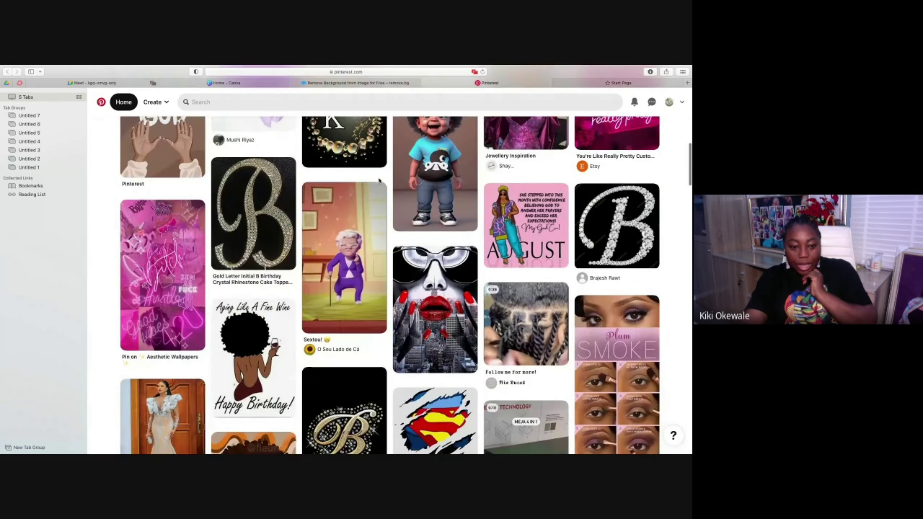
scroll(379, 180, "up", 5)
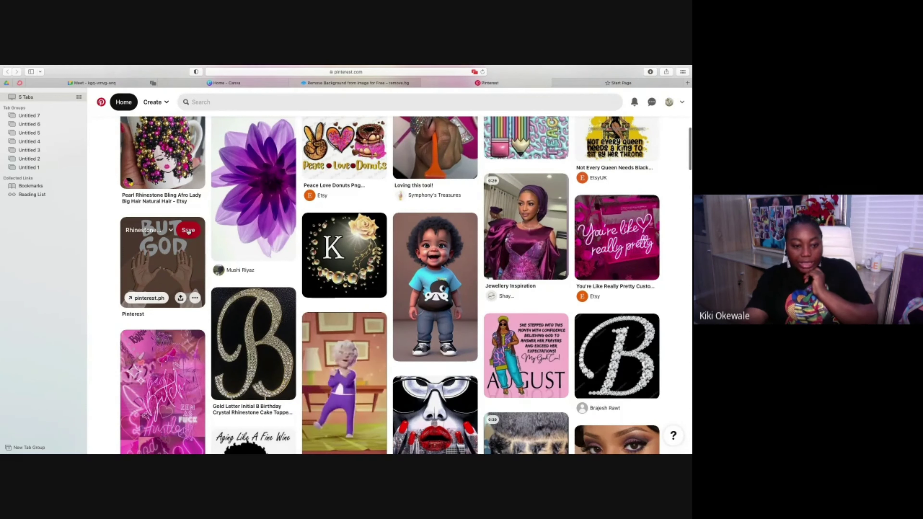
left_click(195, 298)
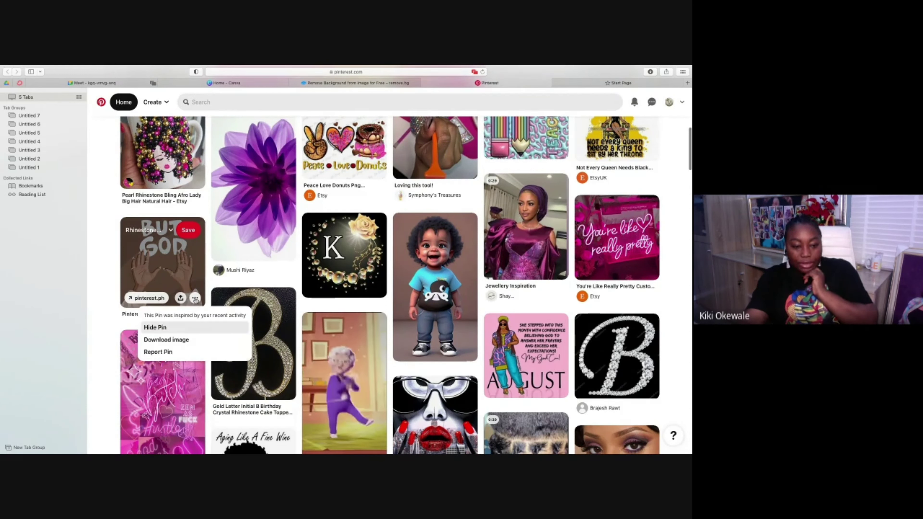
left_click(173, 339)
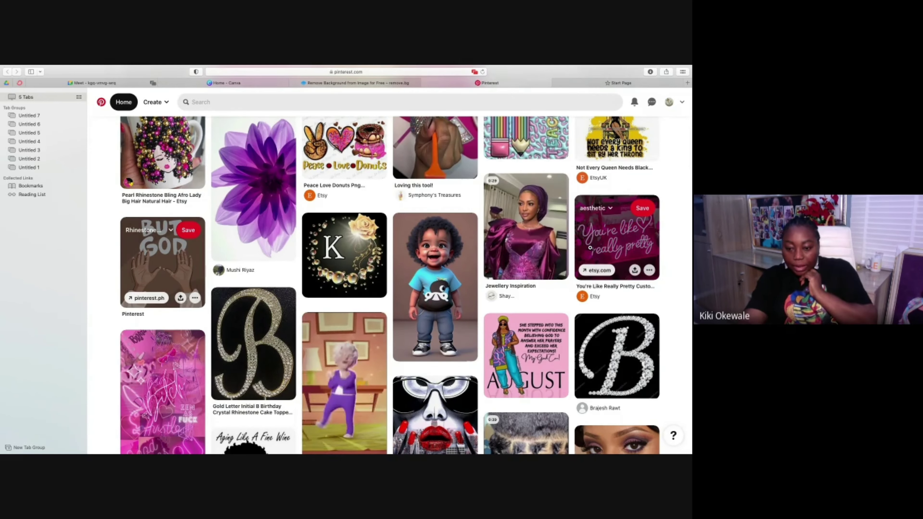
Check whether the pin of the illustrated woman's face with a patterned headwrap offers an image download.
scroll(590, 248, "down", 6)
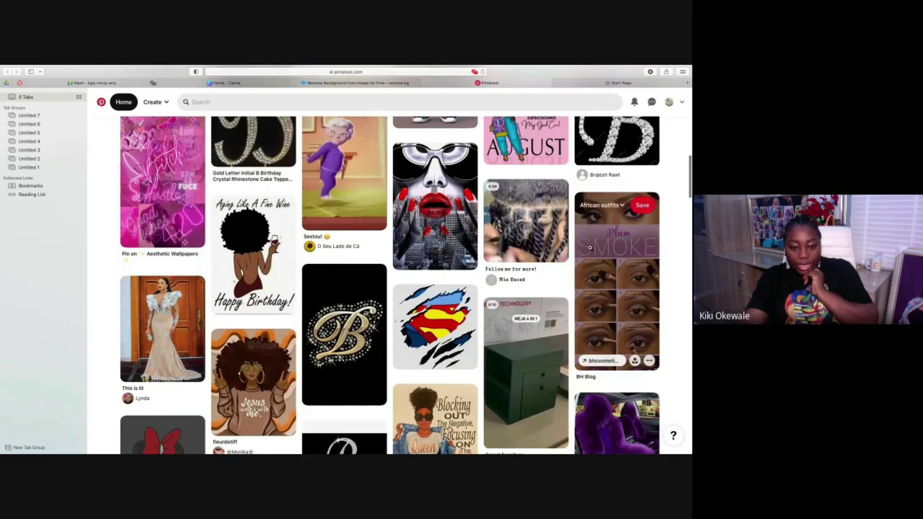
scroll(590, 248, "down", 6)
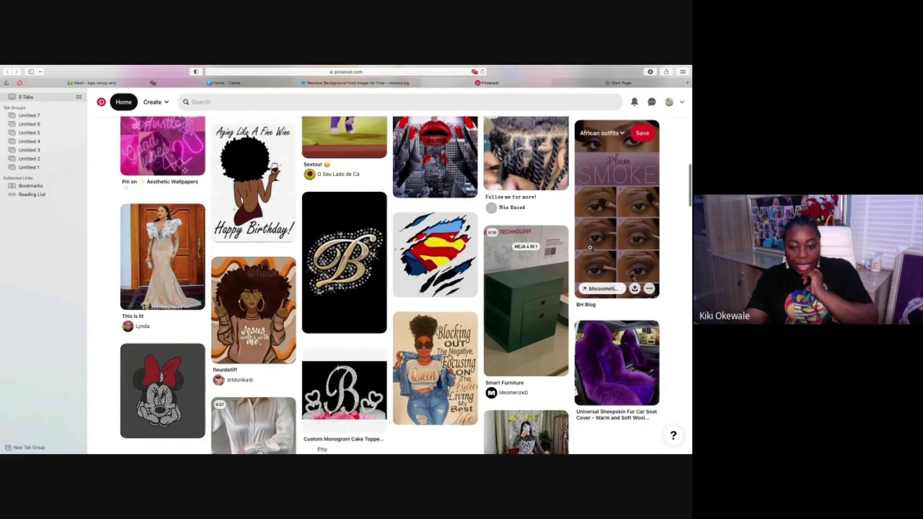
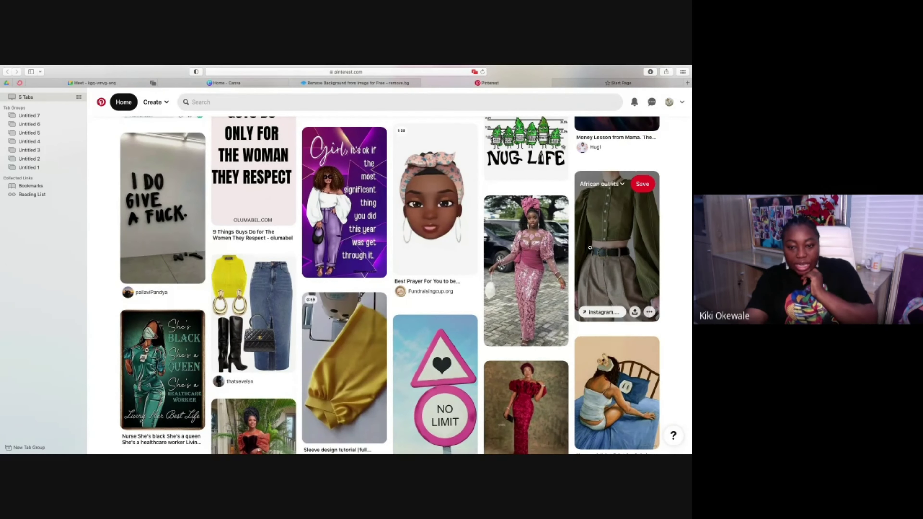
scroll(590, 248, "down", 1)
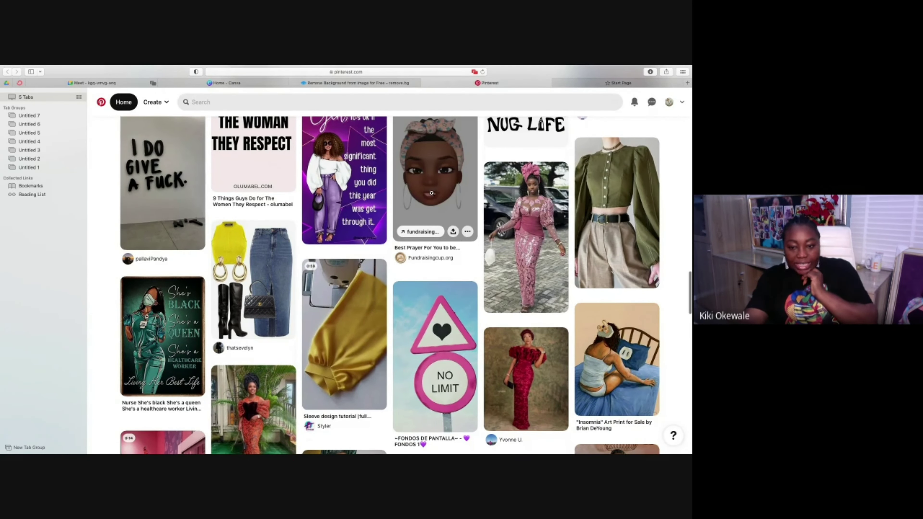
left_click(468, 233)
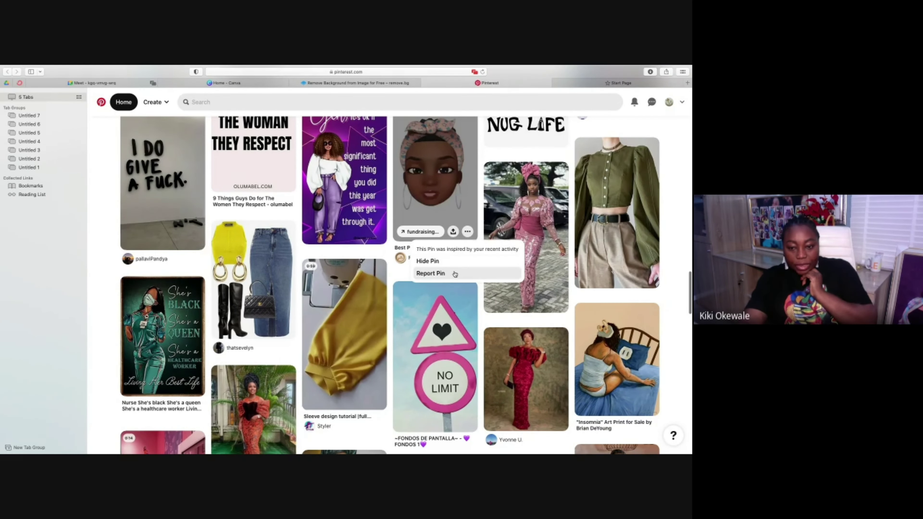
left_click(468, 233)
scroll(465, 223, "up", 4)
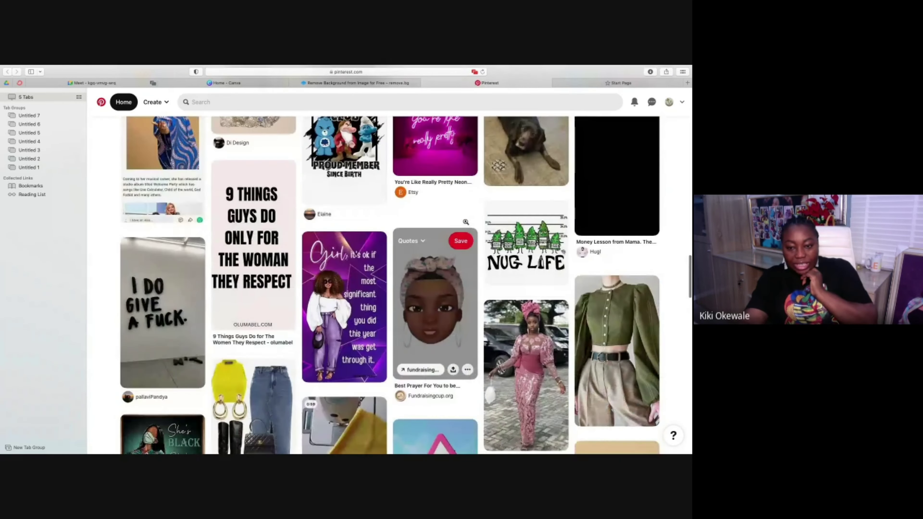
scroll(429, 280, "down", 4)
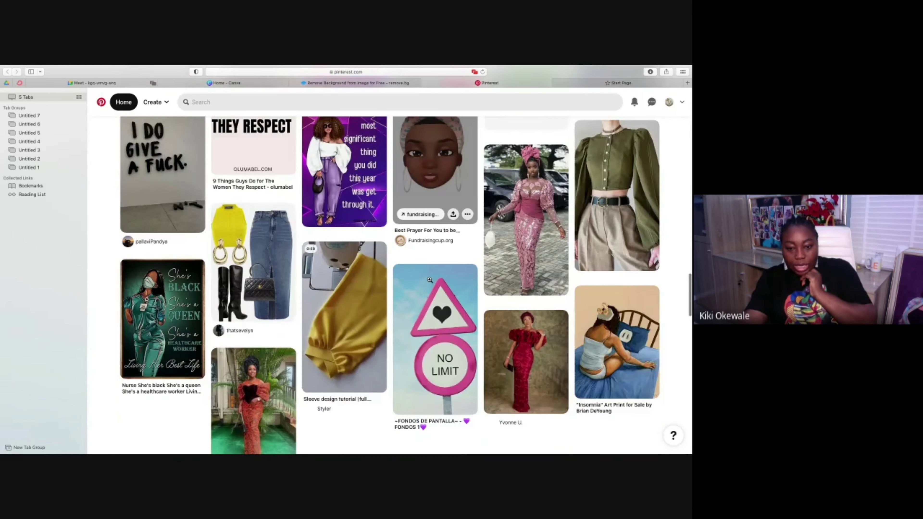
Download the red rhinestone rose image and the "You are Beautiful" neon sign image from their pins.
scroll(429, 279, "down", 5)
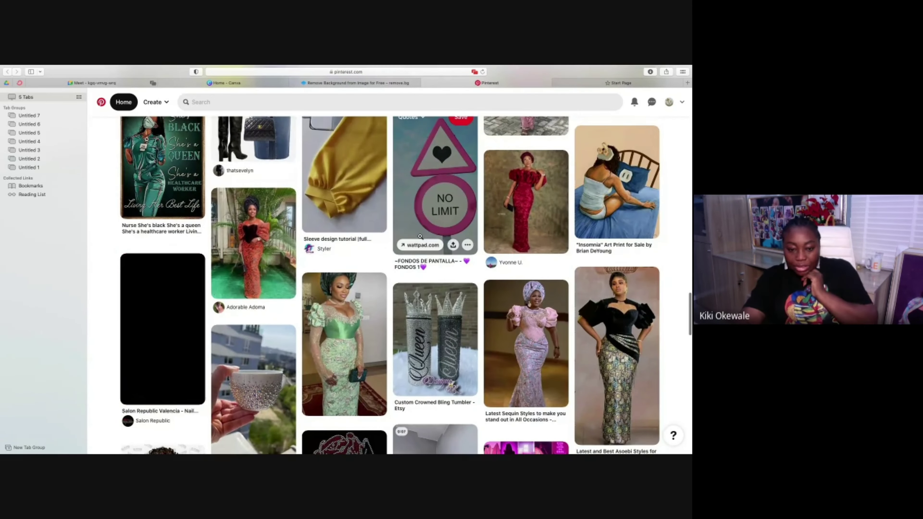
scroll(418, 240, "down", 6)
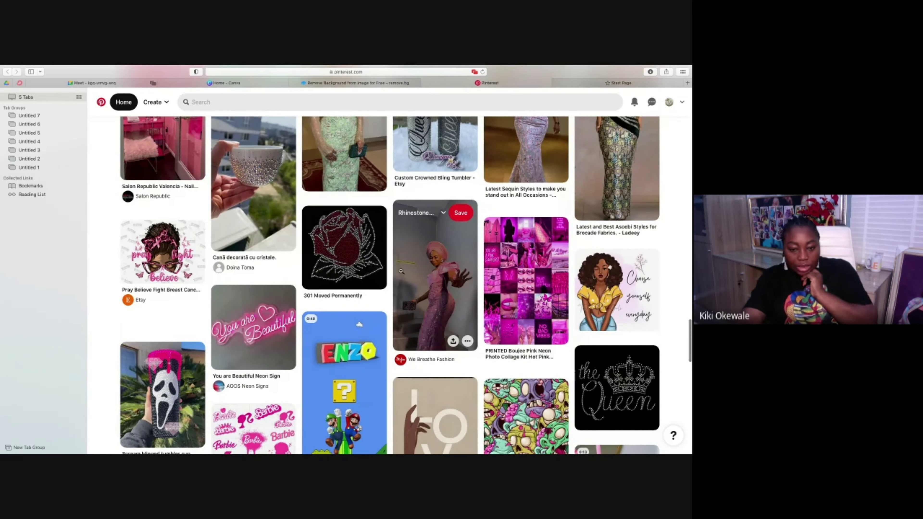
left_click(377, 280)
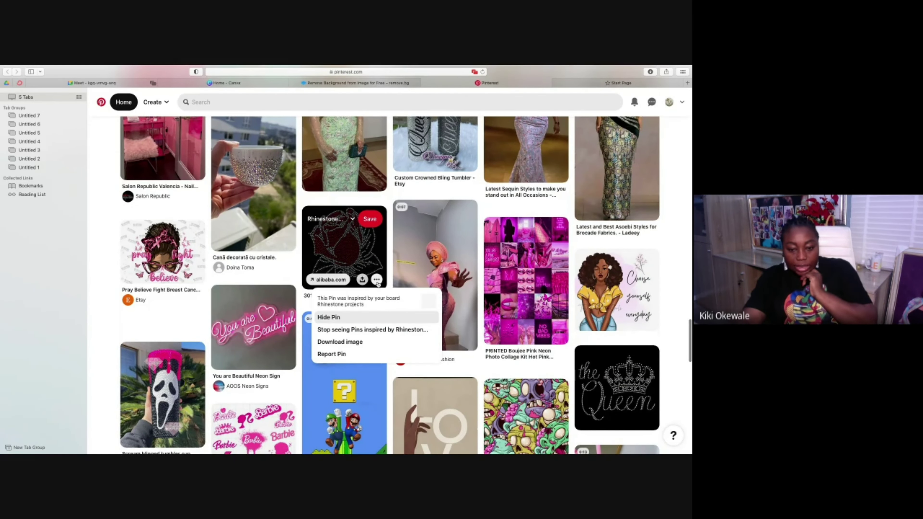
left_click(352, 343)
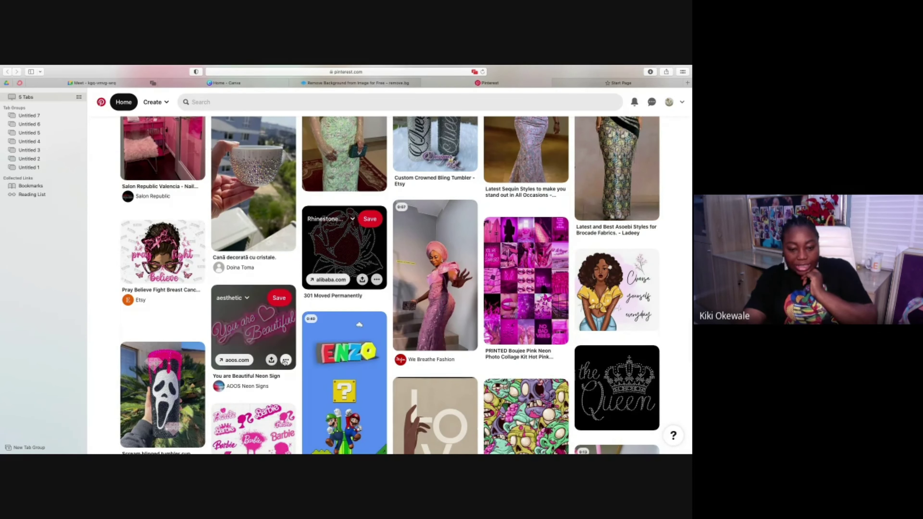
left_click(286, 360)
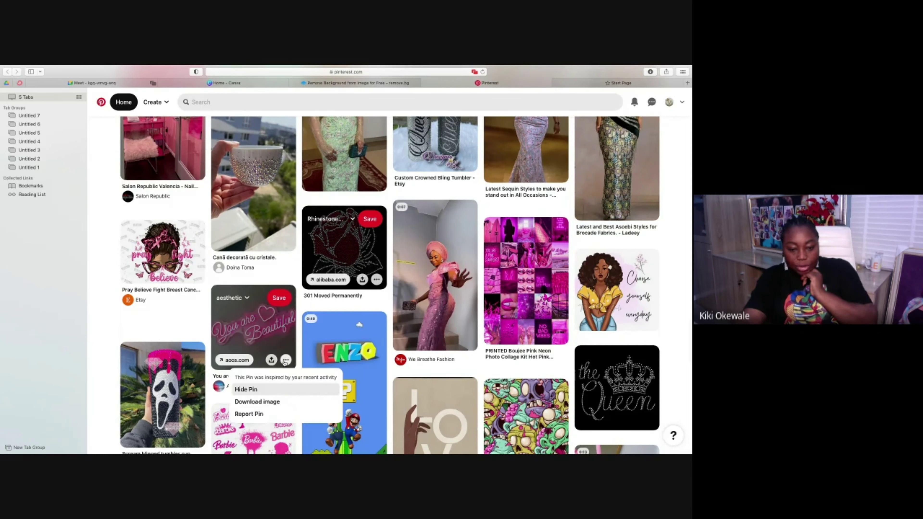
left_click(280, 401)
Look further through the home feed for more design images.
scroll(276, 302, "down", 15)
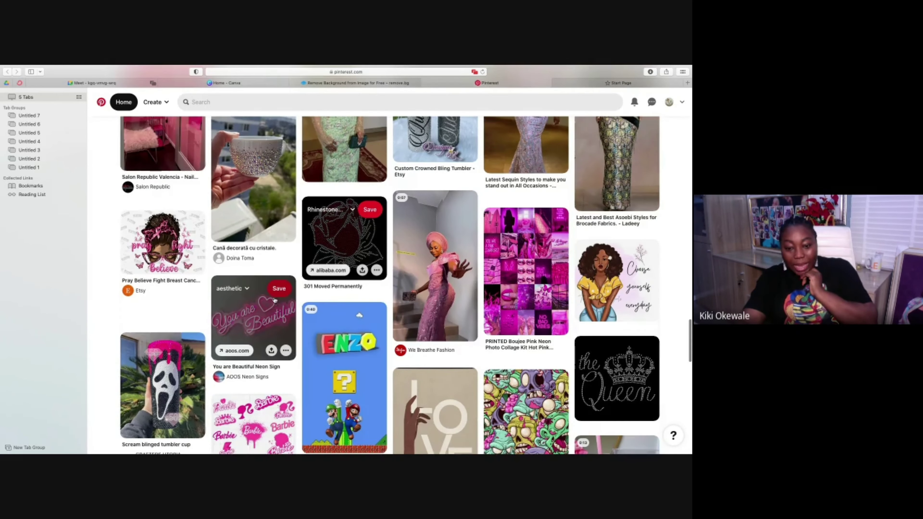
scroll(275, 301, "down", 2)
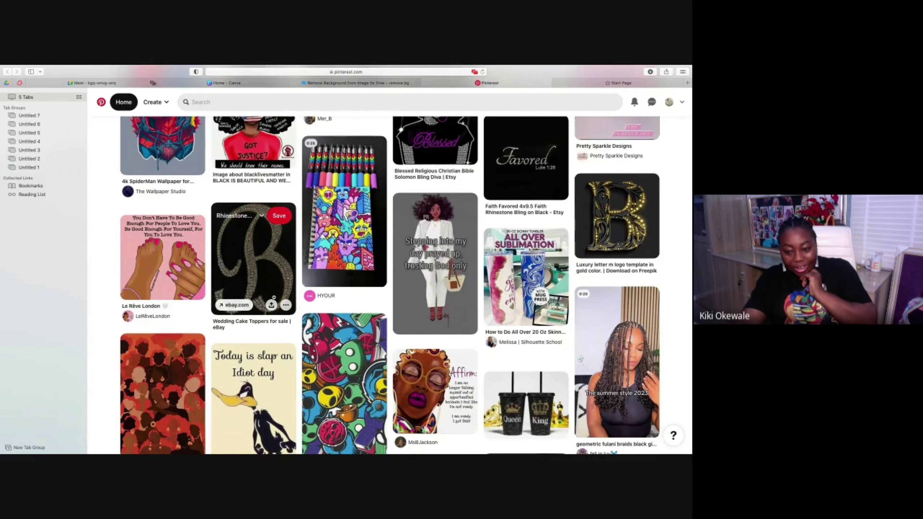
scroll(275, 301, "down", 5)
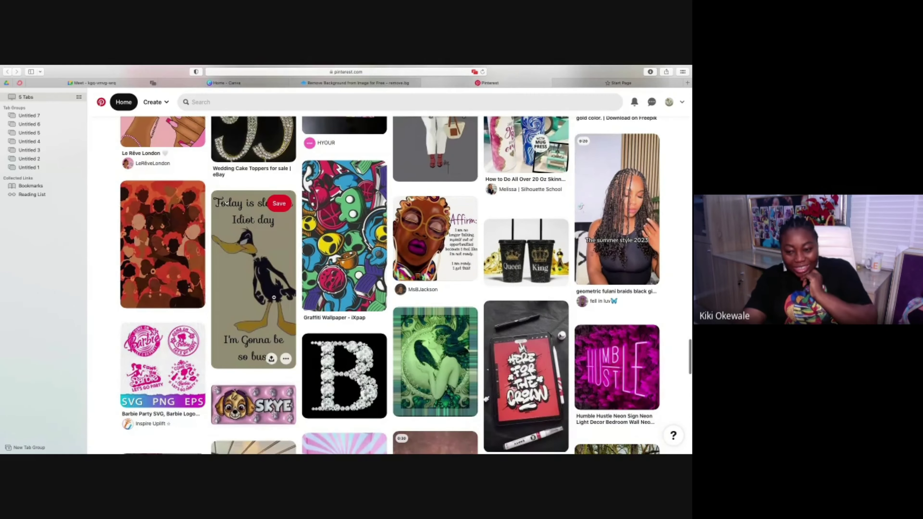
scroll(273, 297, "down", 6)
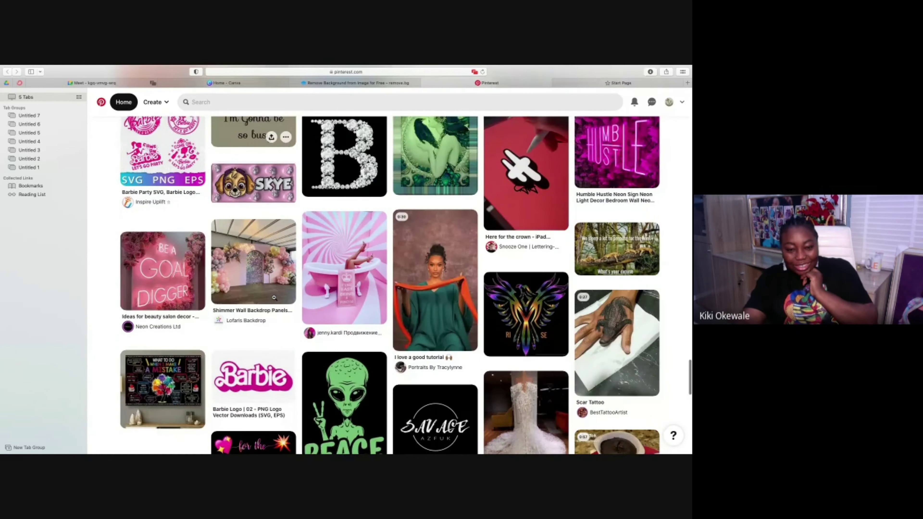
scroll(274, 297, "down", 5)
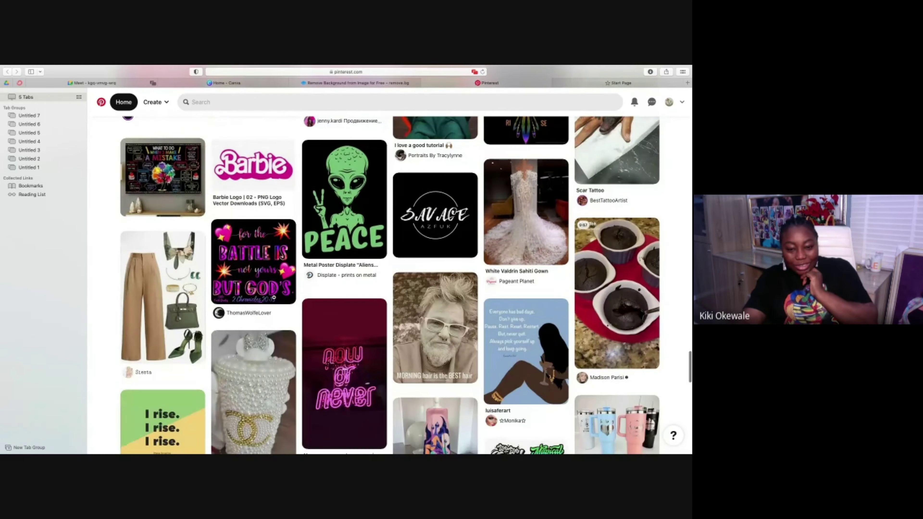
scroll(274, 297, "down", 5)
scroll(326, 142, "up", 13)
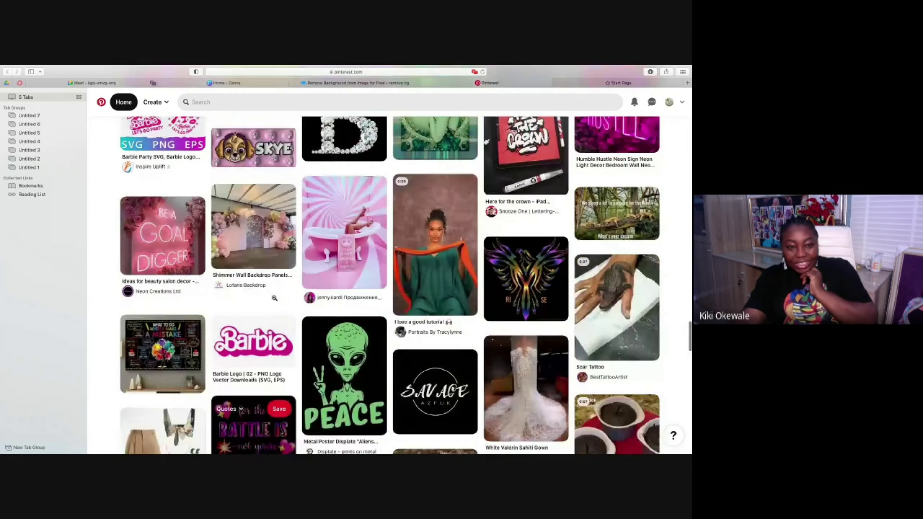
Search Pinterest for "dtf designs".
left_click(300, 103)
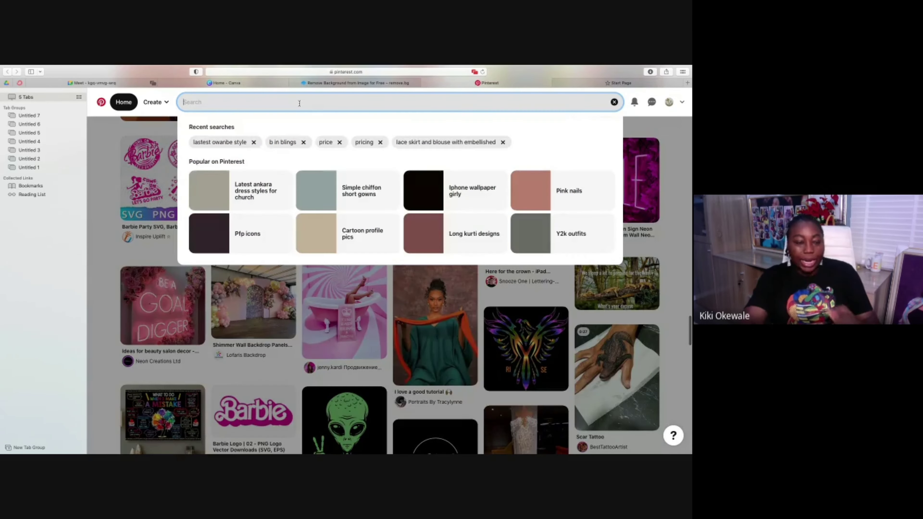
type("dtf")
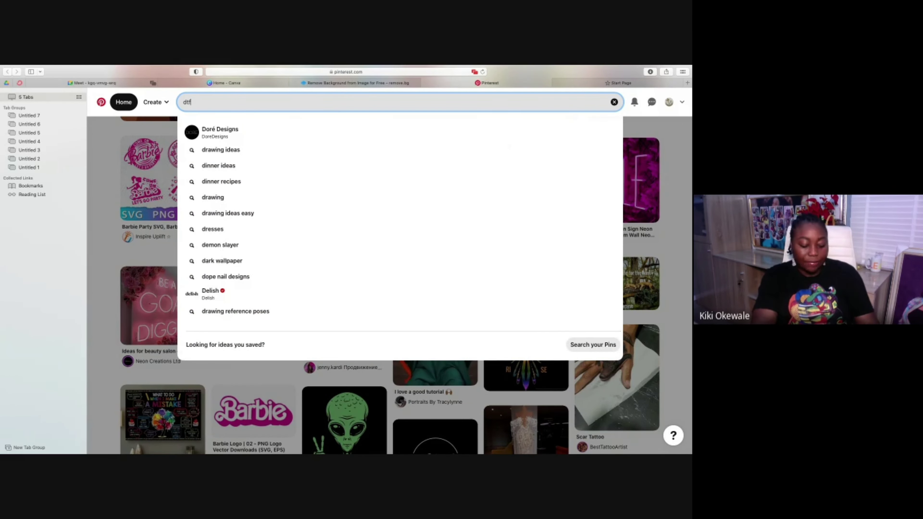
type(" designs")
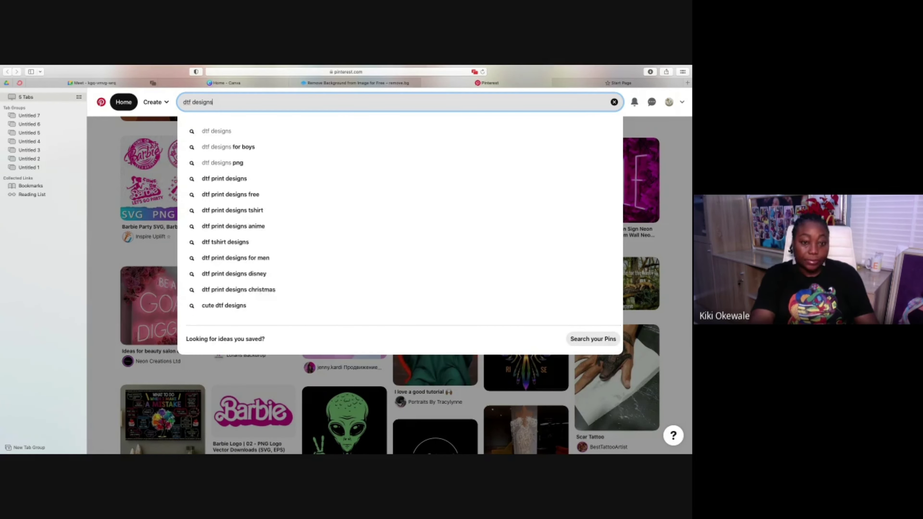
key("Return")
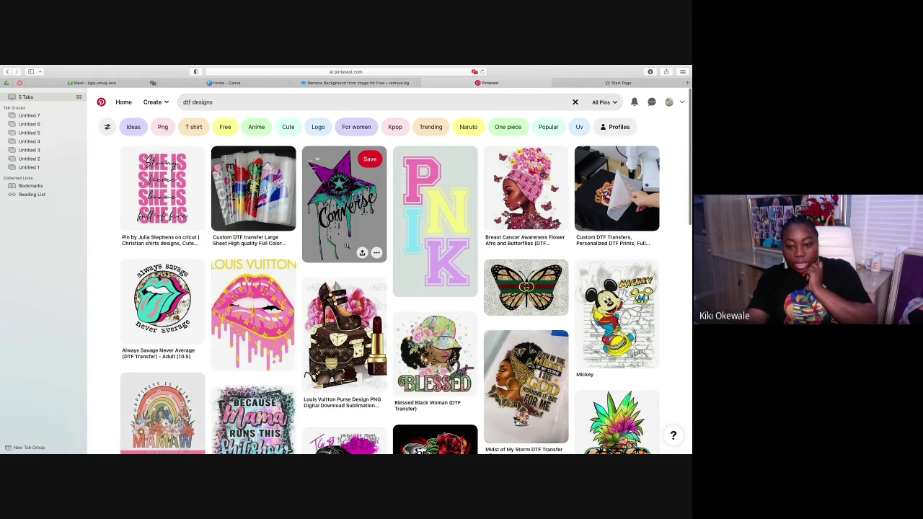
Find the pineapple "Summer" design among the results, download its image and switch back to the remove.bg page.
scroll(347, 246, "down", 1)
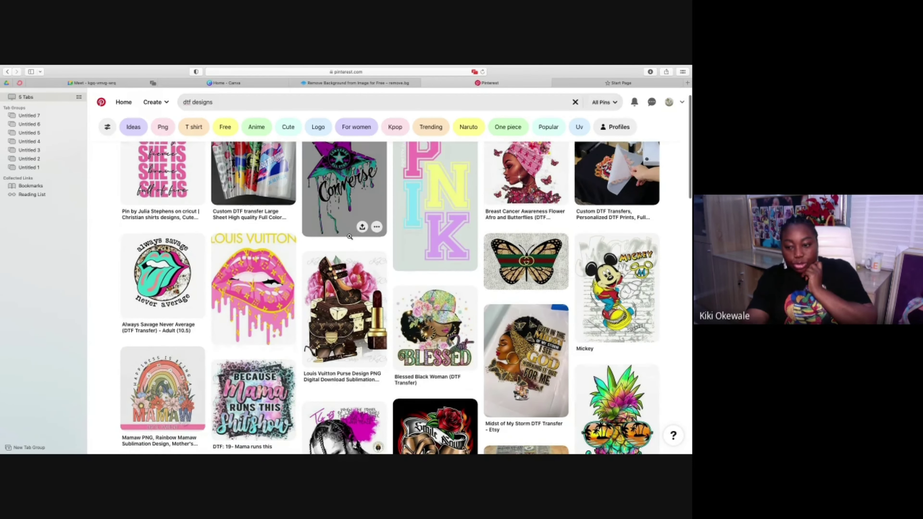
scroll(350, 236, "down", 2)
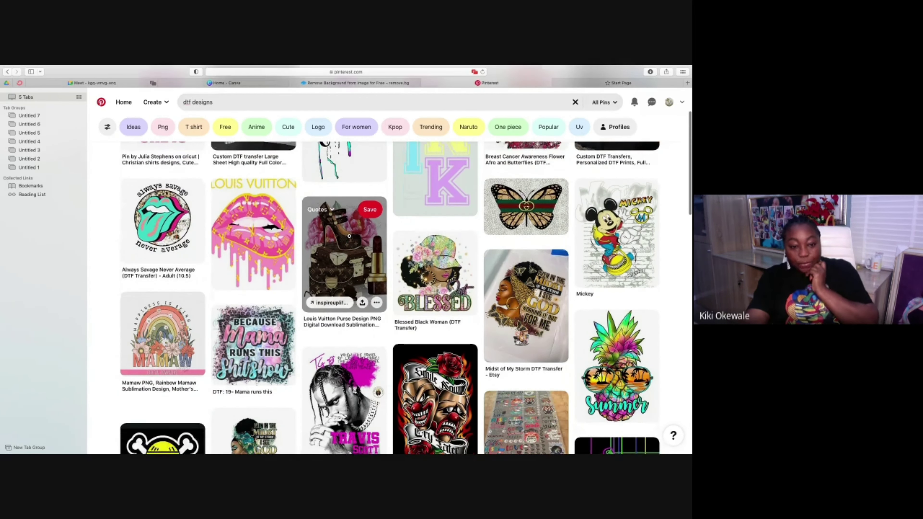
scroll(349, 236, "down", 3)
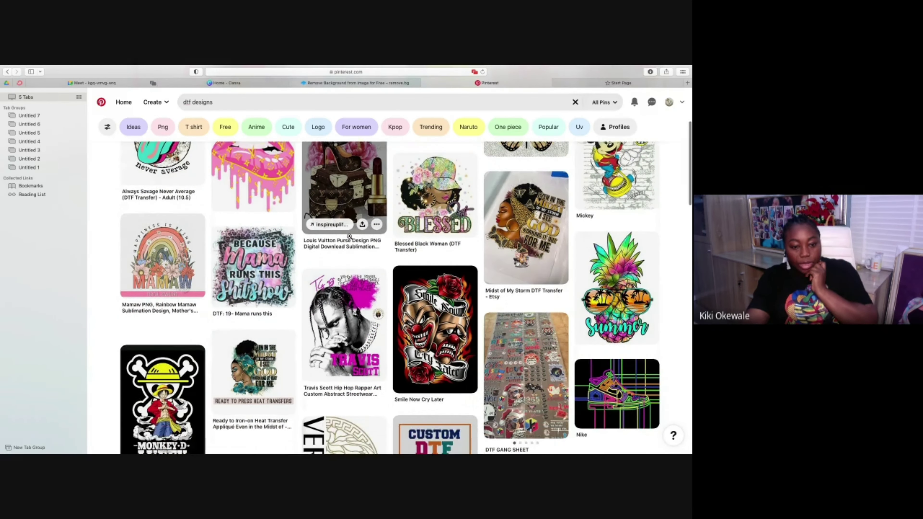
scroll(349, 236, "down", 2)
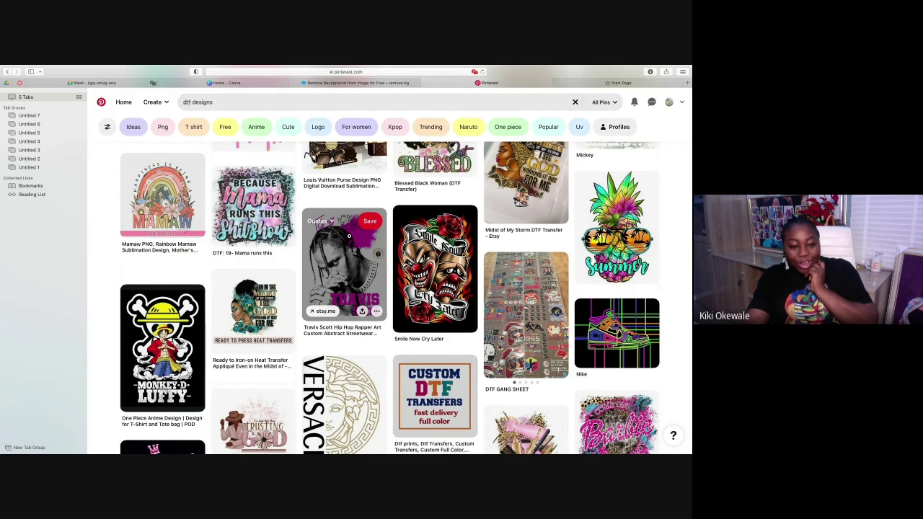
scroll(349, 237, "down", 6)
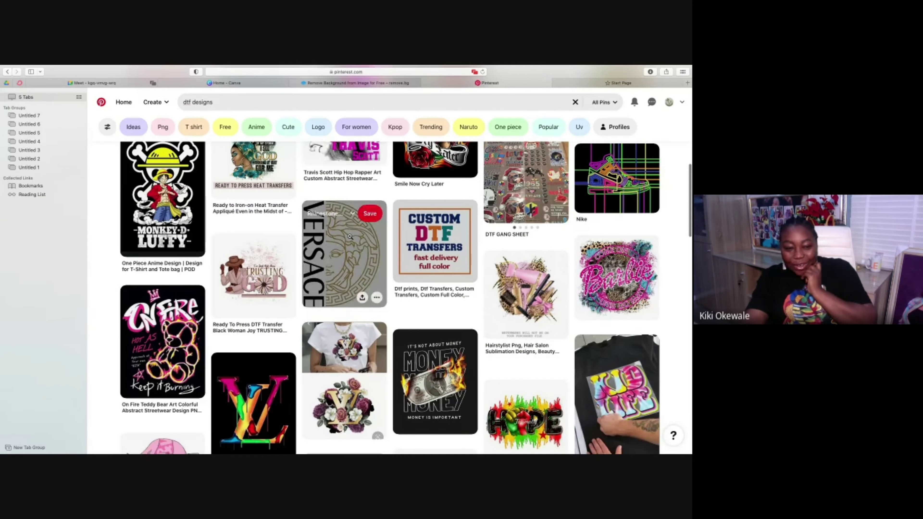
scroll(349, 236, "up", 4)
scroll(633, 182, "up", 1)
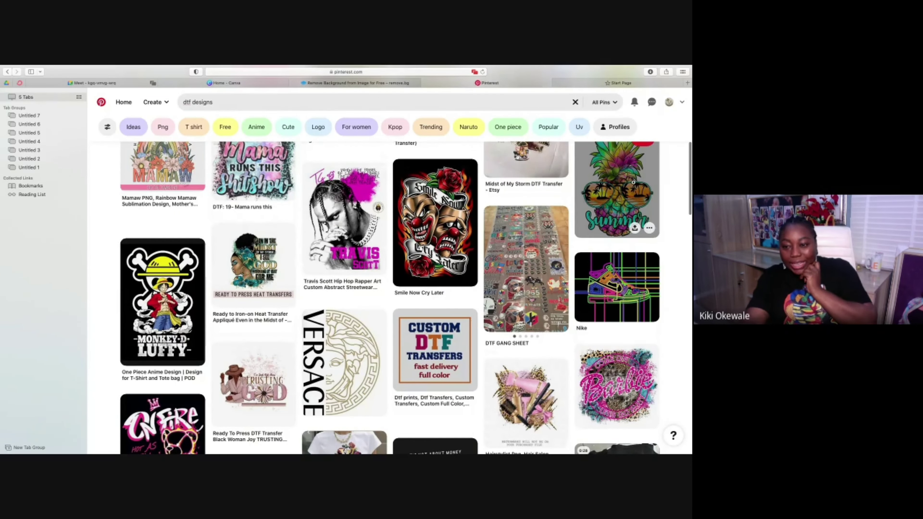
left_click(649, 228)
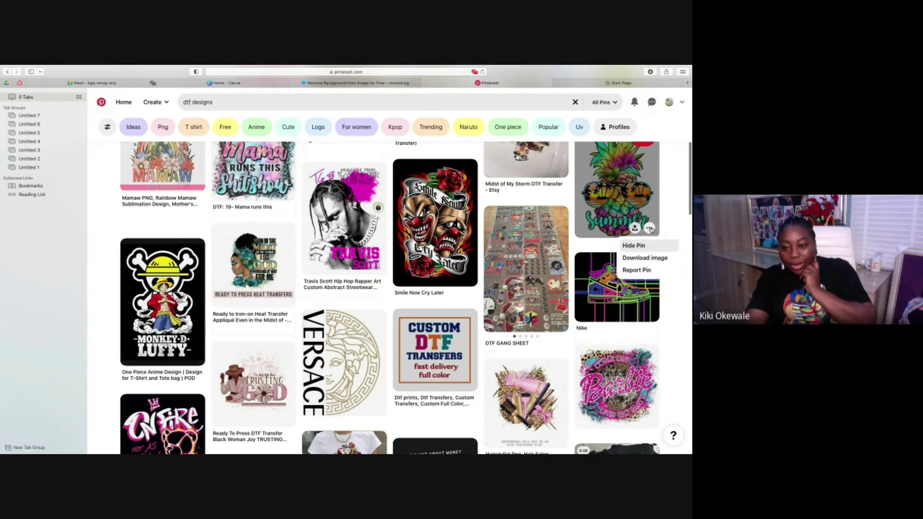
left_click(644, 257)
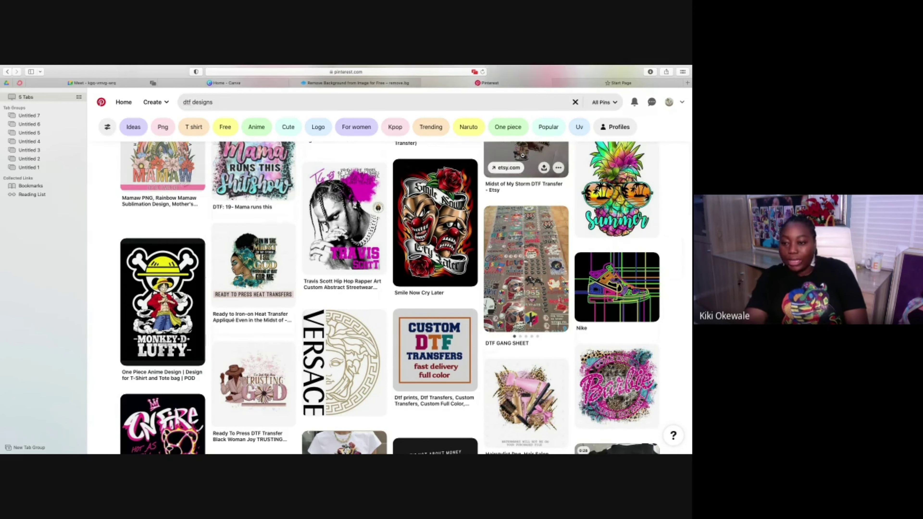
mouse_move(587, 178)
scroll(588, 183, "up", 2)
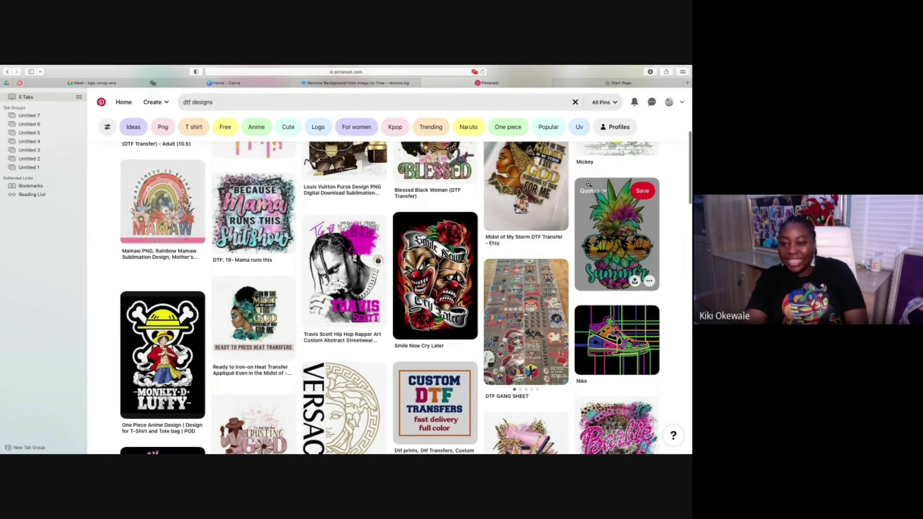
left_click(356, 82)
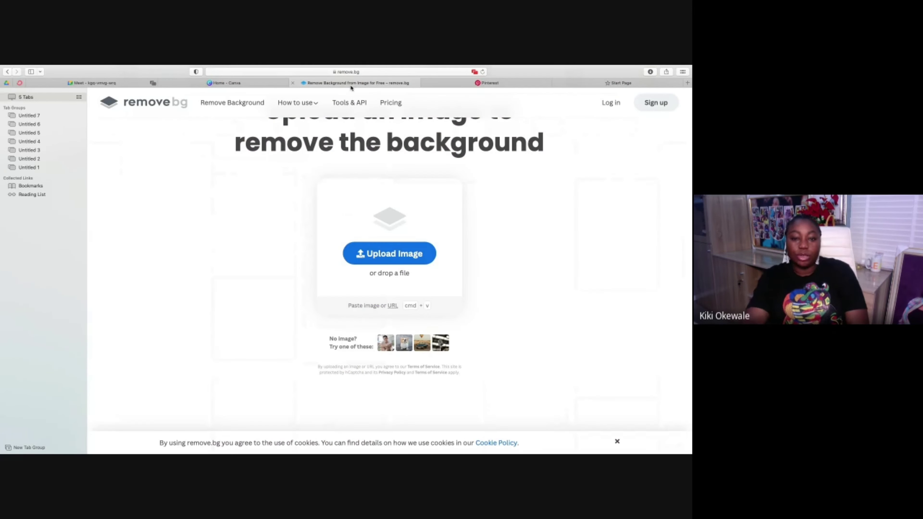
Try to find the downloaded rhinestone image for upload by searching the files for "rhin".
left_click(396, 258)
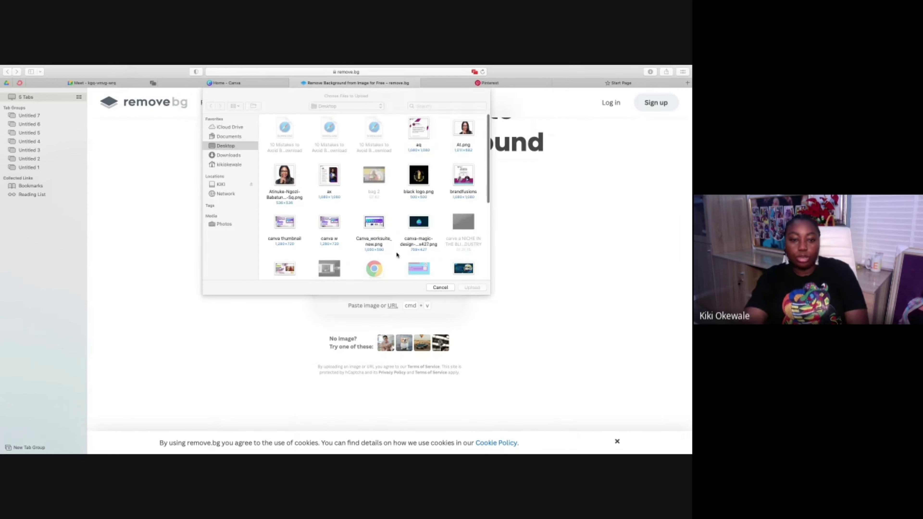
left_click(243, 157)
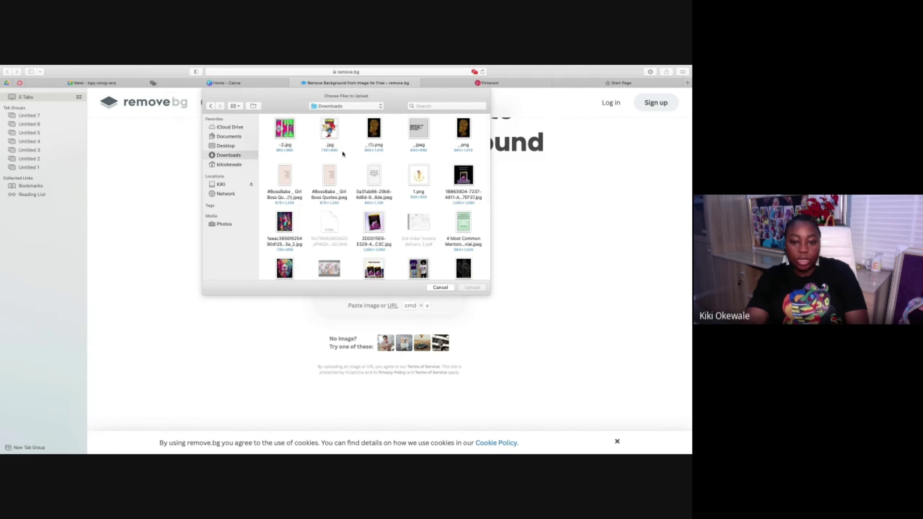
scroll(343, 154, "down", 1)
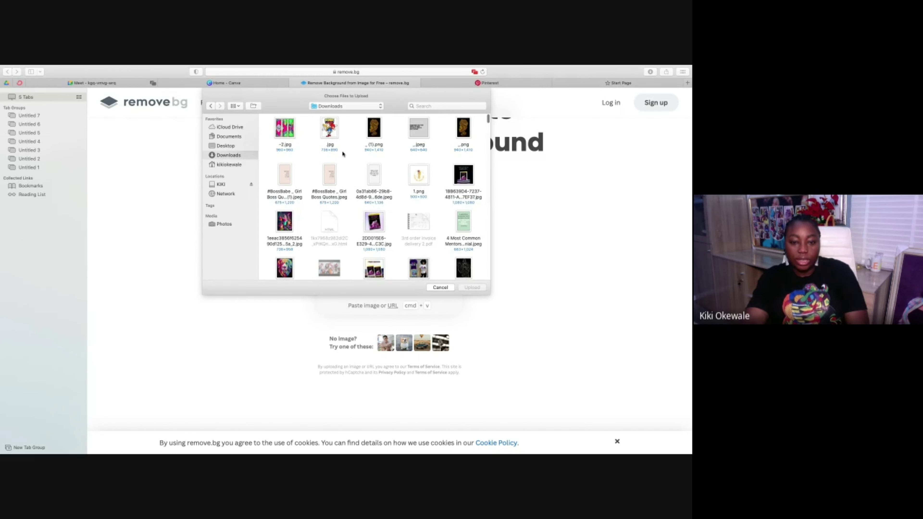
left_click(437, 105)
type("rh")
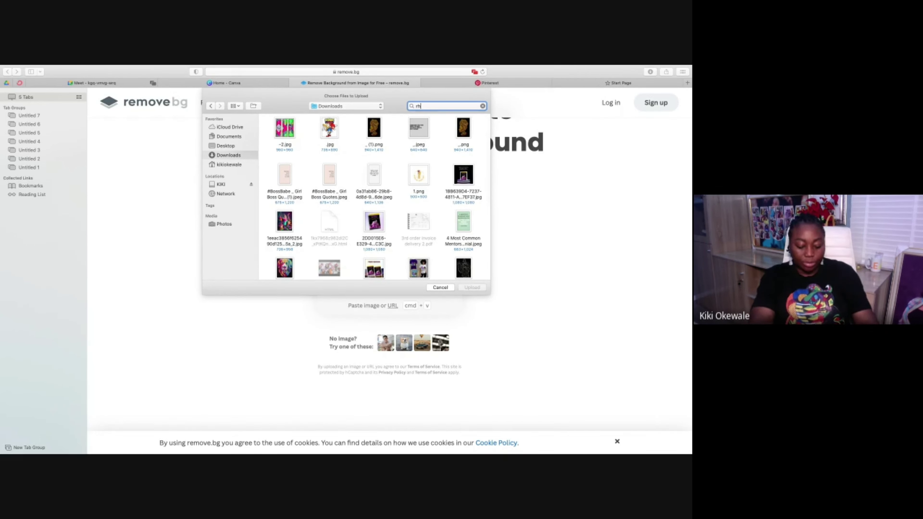
type("in")
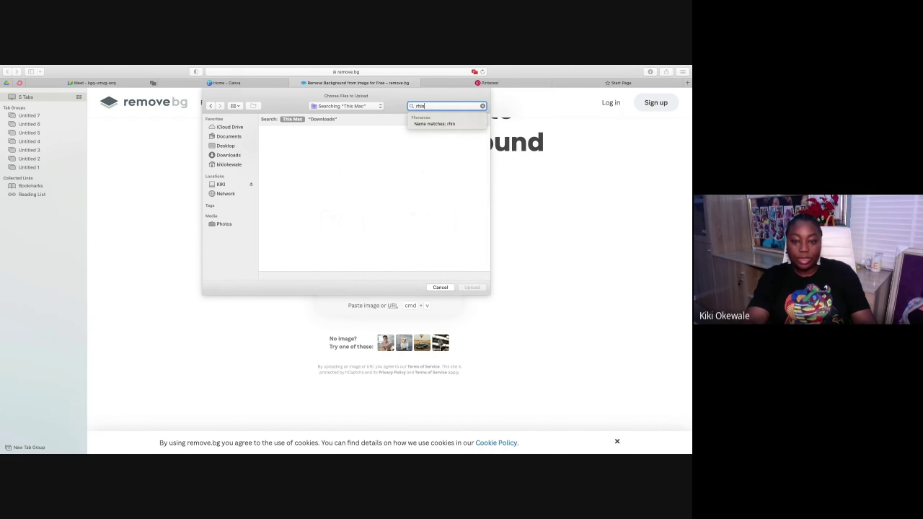
key("Return")
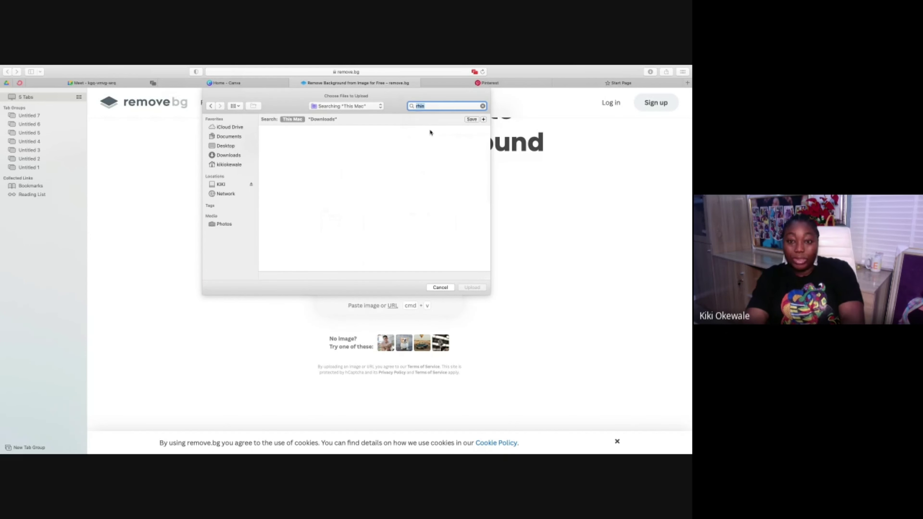
key("BackSpace")
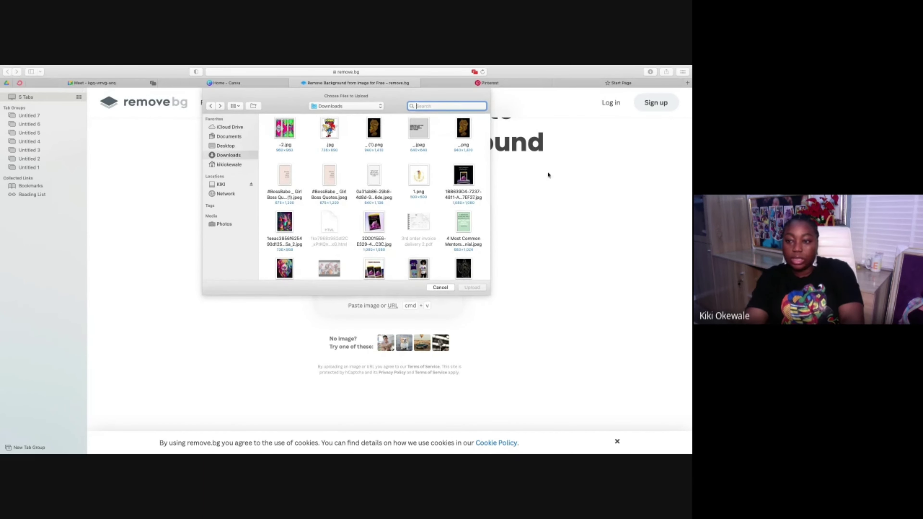
mouse_move(635, 68)
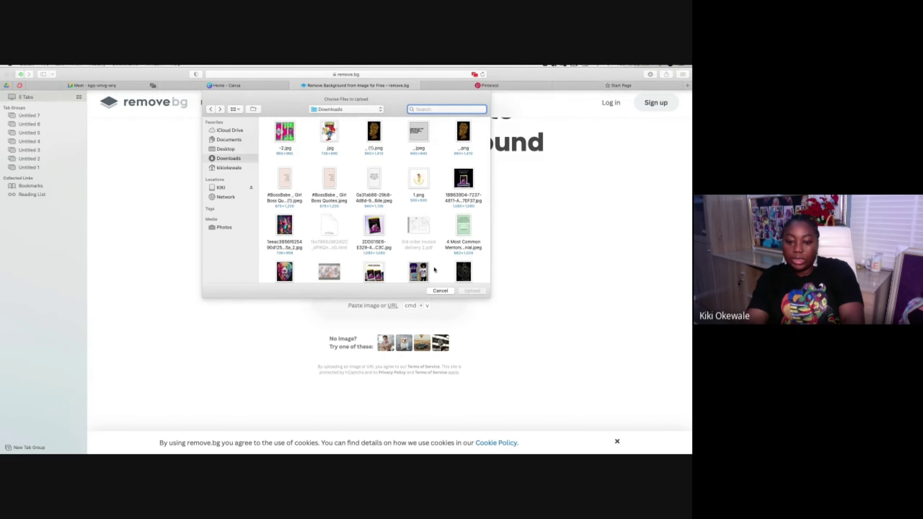
left_click(440, 288)
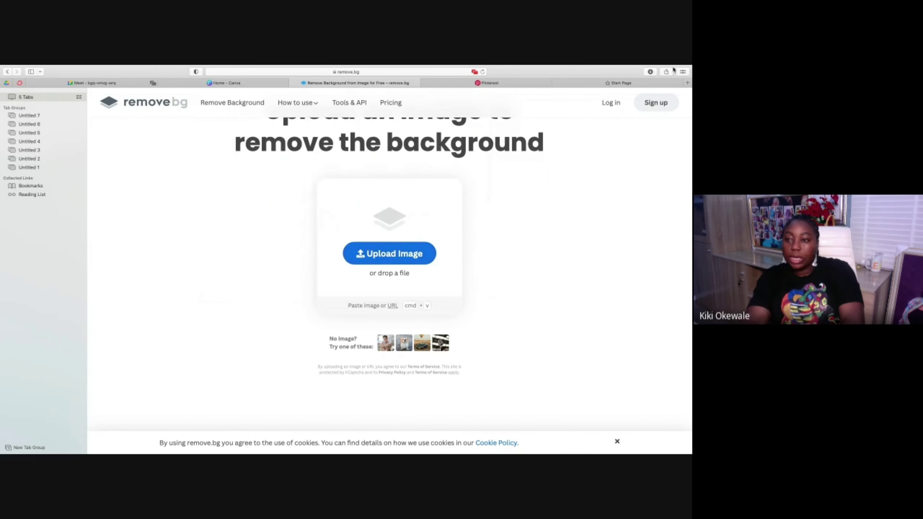
Check the recent downloads for the neon sign file and try to find it for upload by searching for "your".
left_click(649, 72)
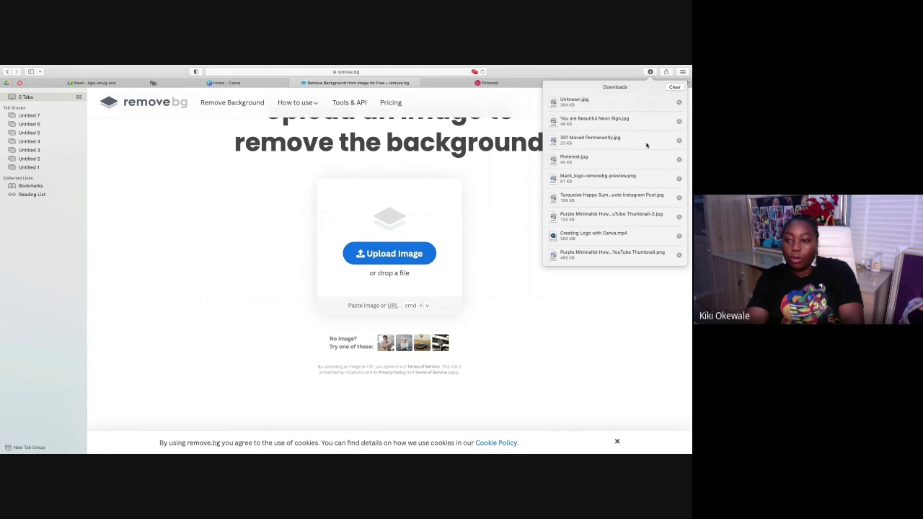
left_click(604, 127)
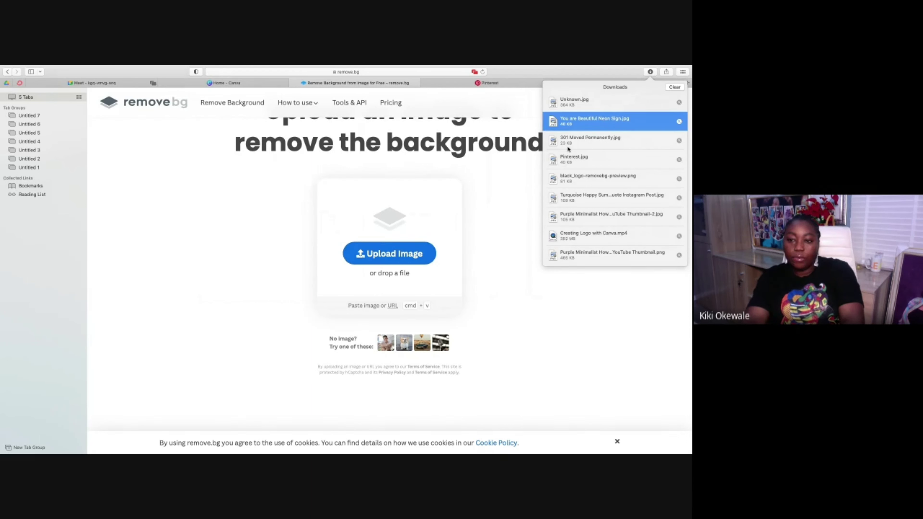
left_click(387, 253)
left_click(420, 106)
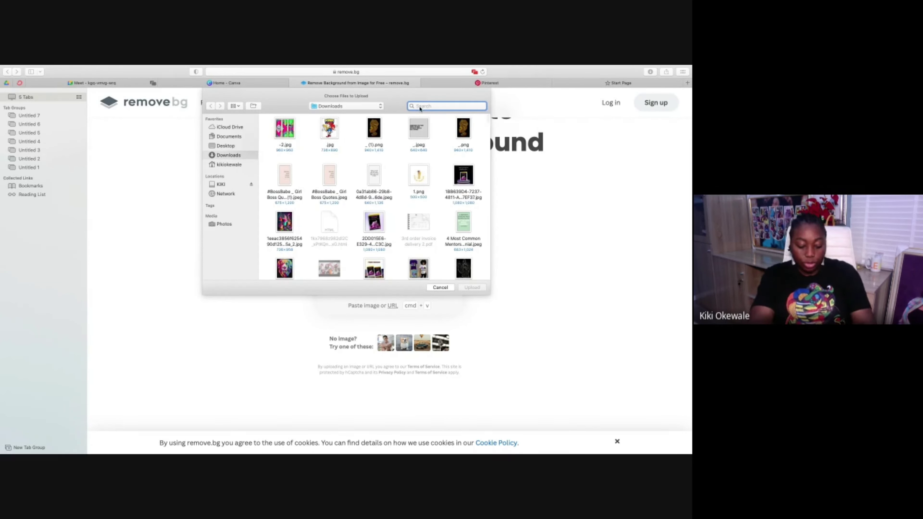
type("your")
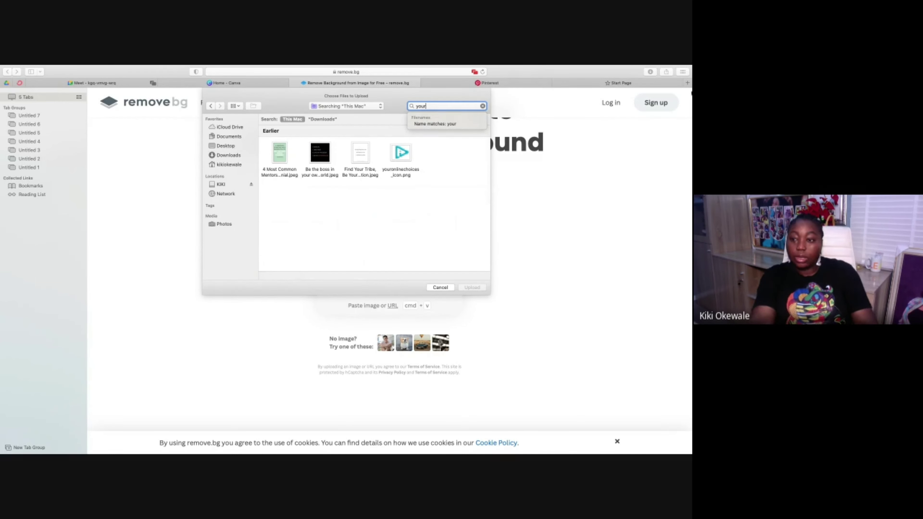
left_click(449, 212)
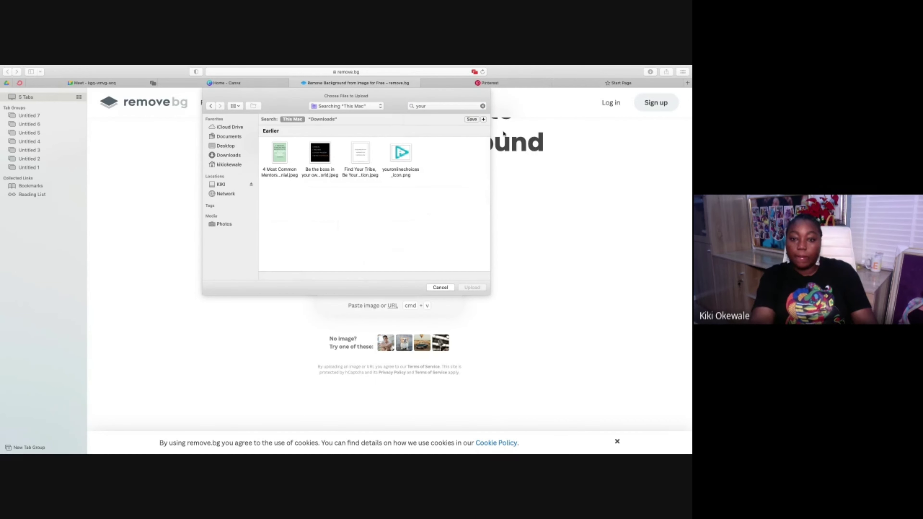
left_click(440, 287)
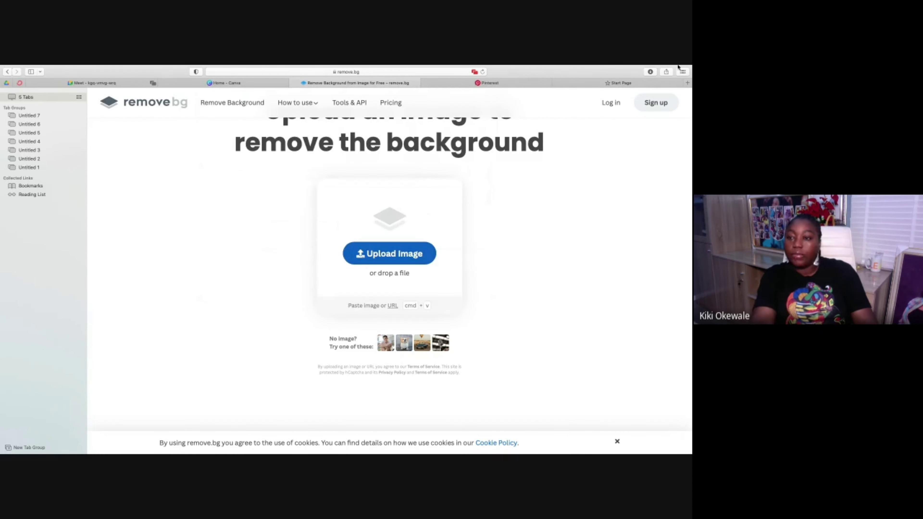
Recheck the download names, search the files for "you ar" and upload "You are Beautiful Neon Sign.jpg" to remove its background.
left_click(650, 72)
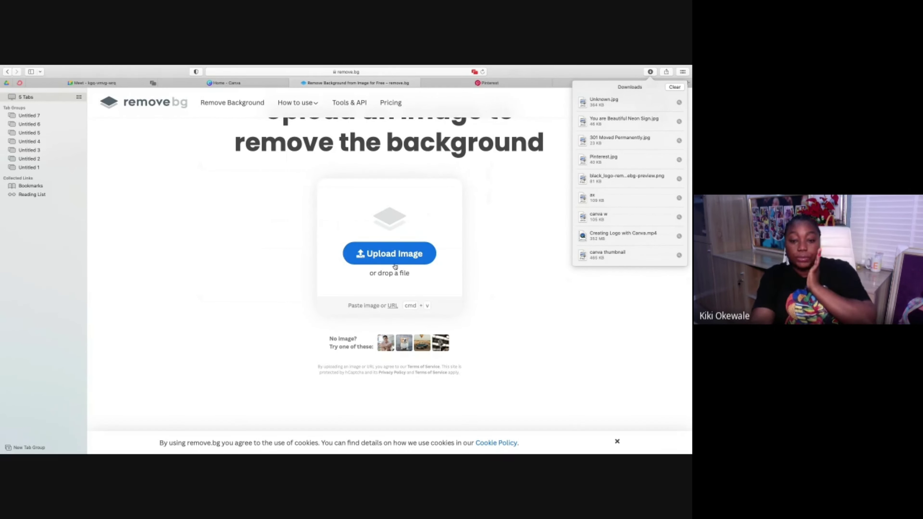
left_click(398, 258)
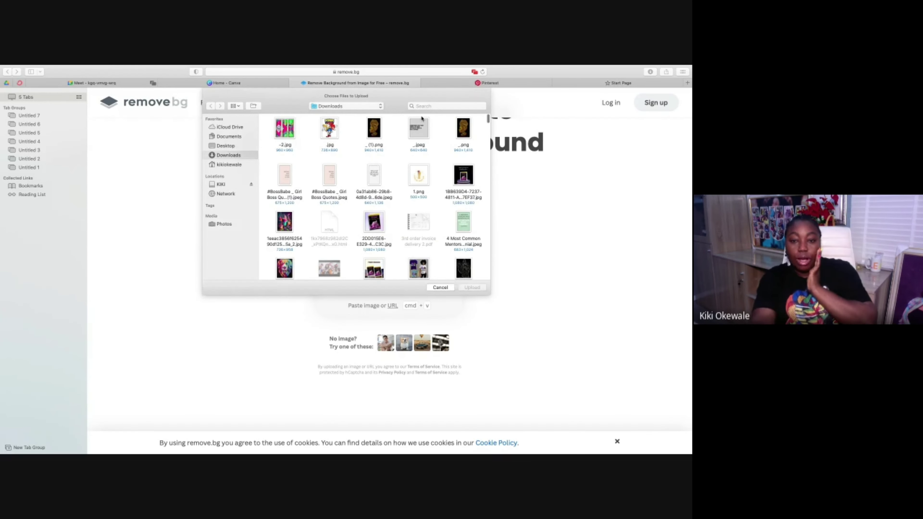
left_click(426, 105)
type("you a")
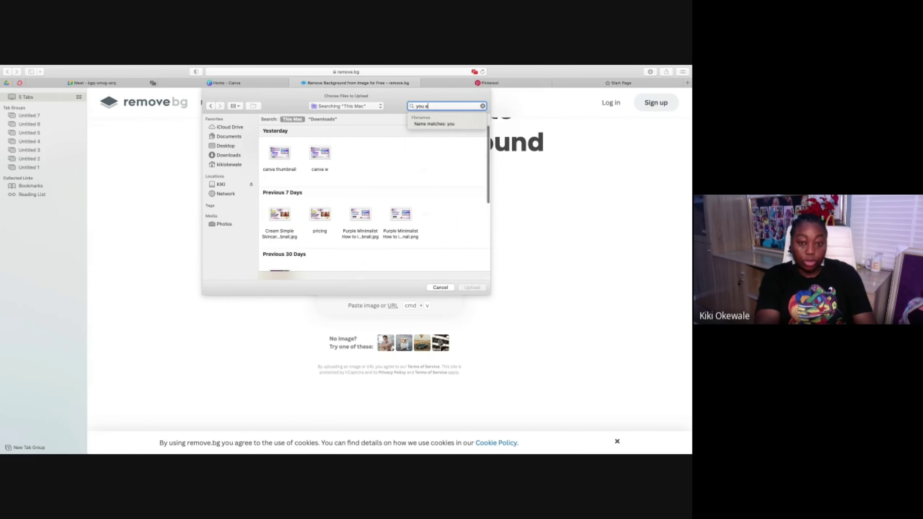
type("r")
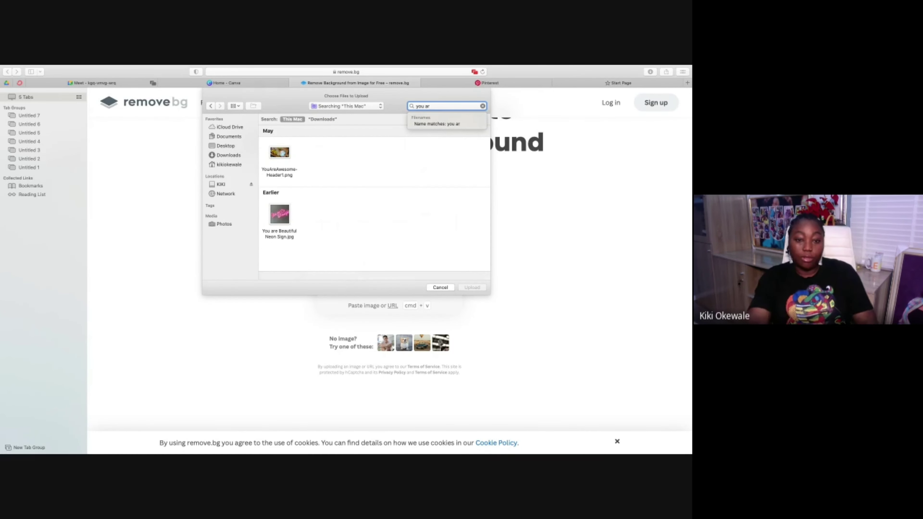
left_click(280, 214)
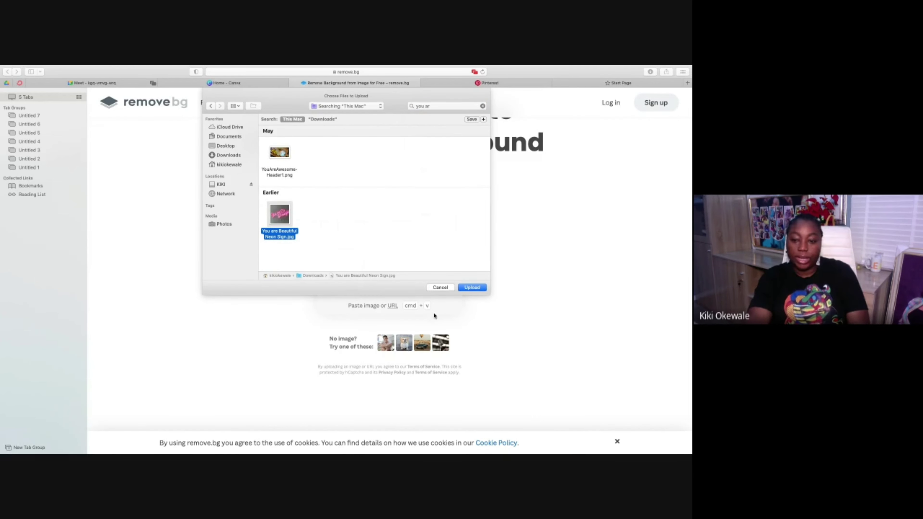
left_click(472, 288)
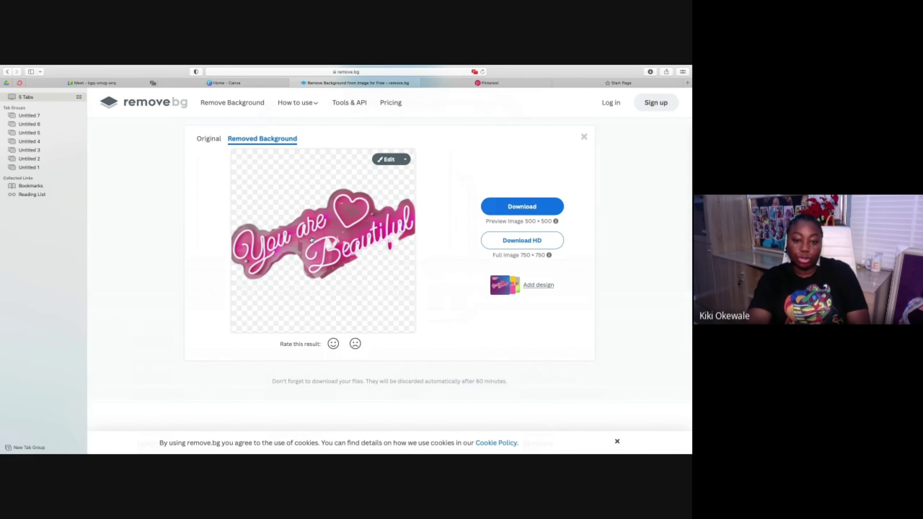
Download the preview-size neon sign image with its background removed and return to the browser.
left_click(526, 209)
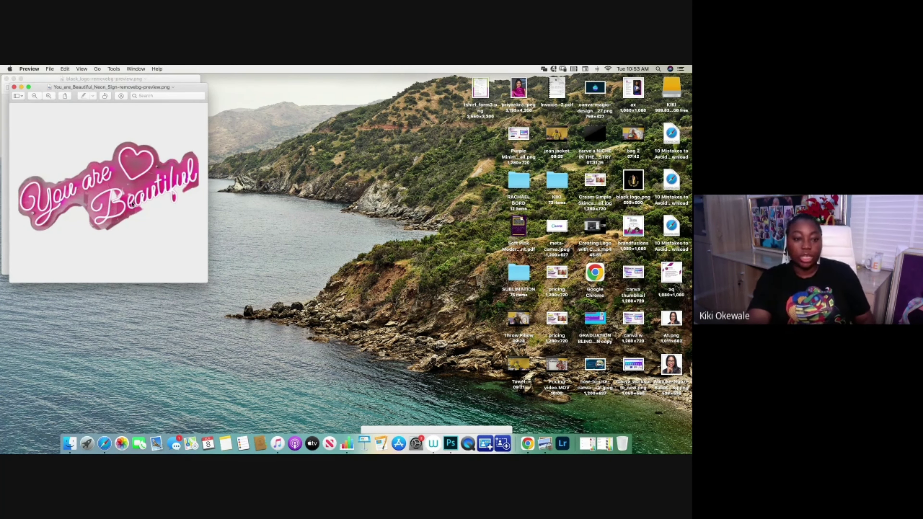
left_click(105, 444)
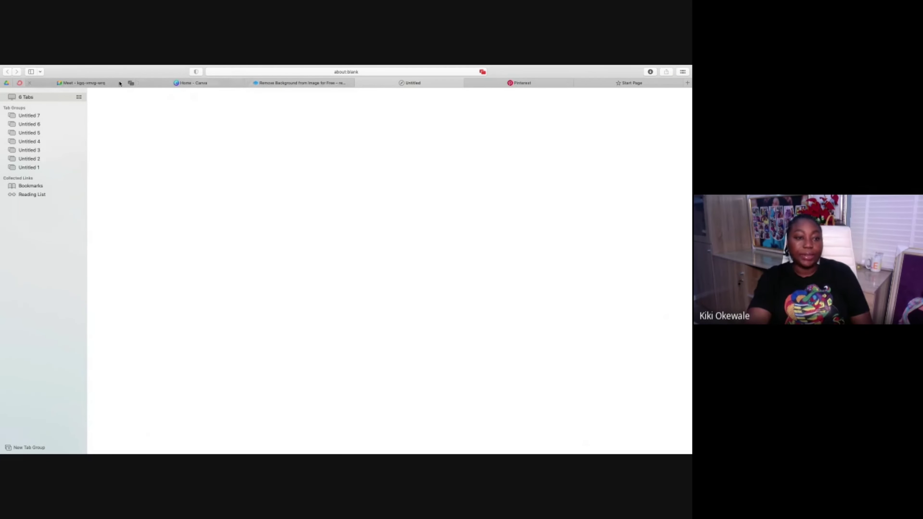
left_click(234, 86)
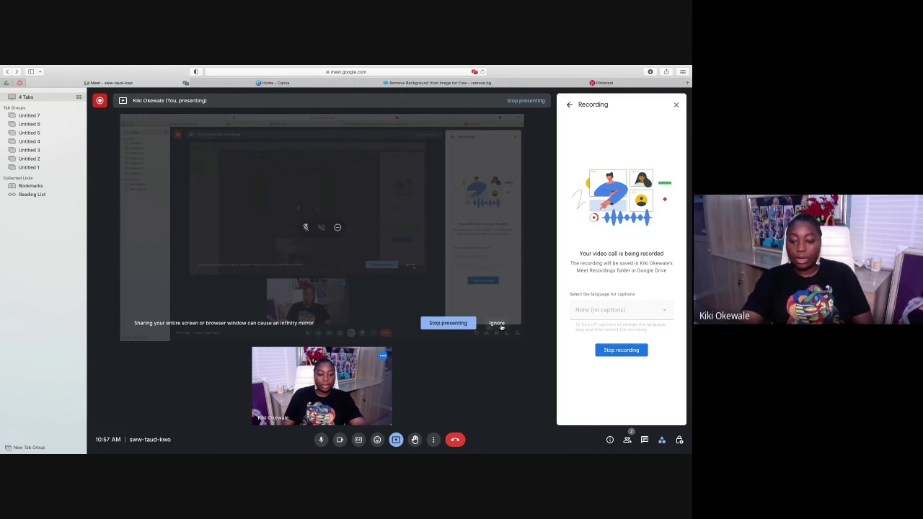
Ignore the infinity mirror warning in the meeting, switch to Canva and search the templates for "QUOTE".
left_click(500, 326)
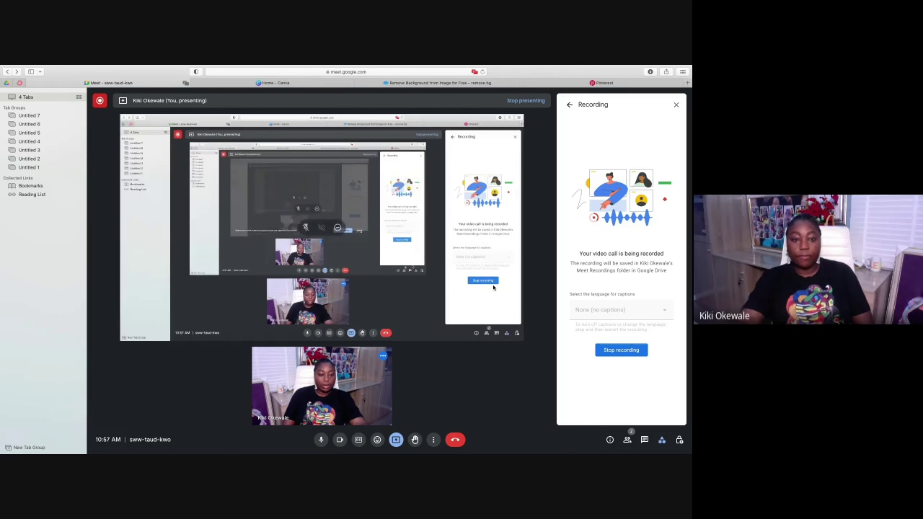
left_click(270, 83)
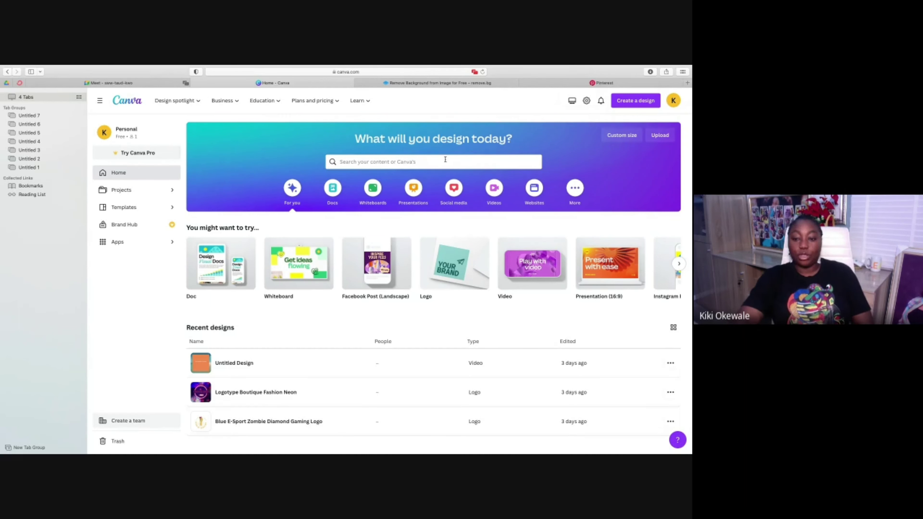
left_click(404, 160)
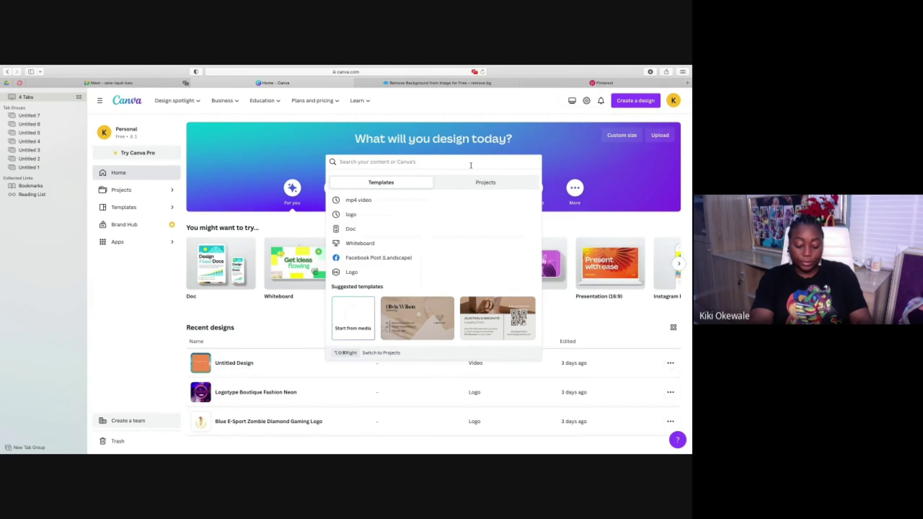
type("QUOTE")
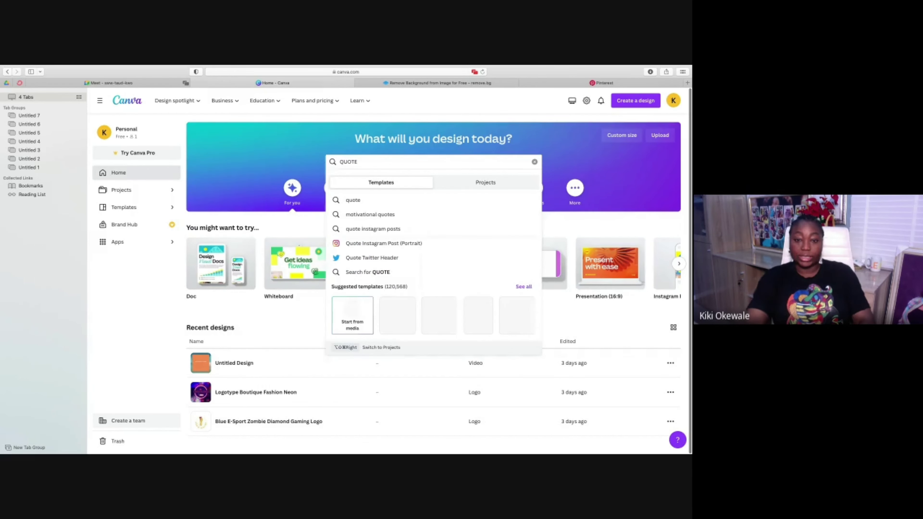
key("Return")
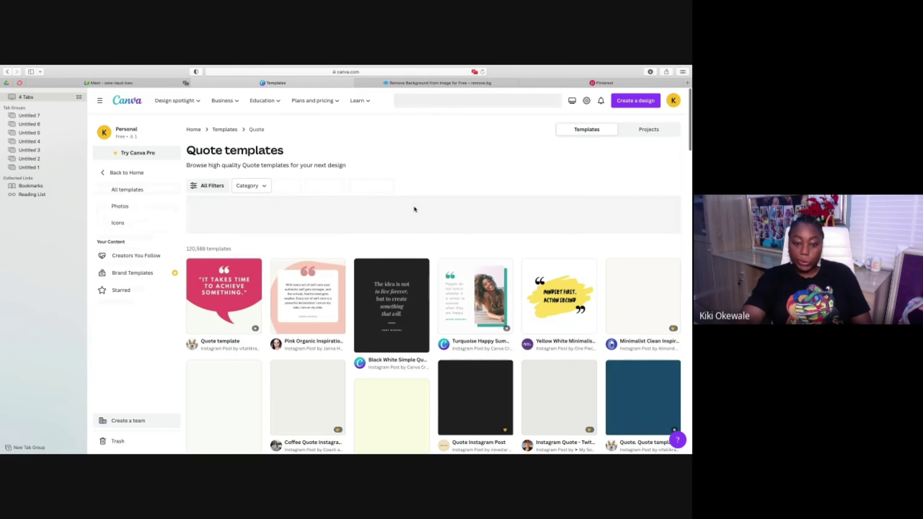
Browse the quote templates, preview the Minimalist Black Red Quote of Life Banner and return to the results.
scroll(408, 227, "down", 3)
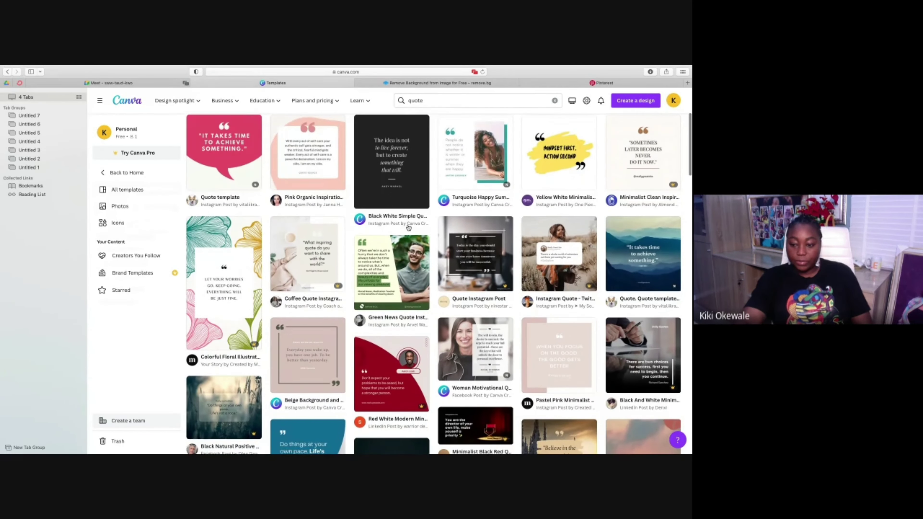
scroll(408, 227, "down", 4)
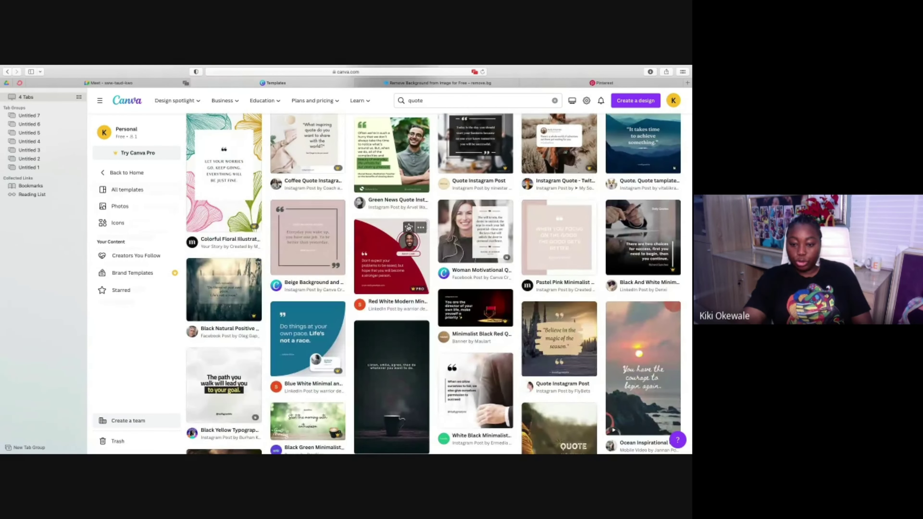
left_click(476, 307)
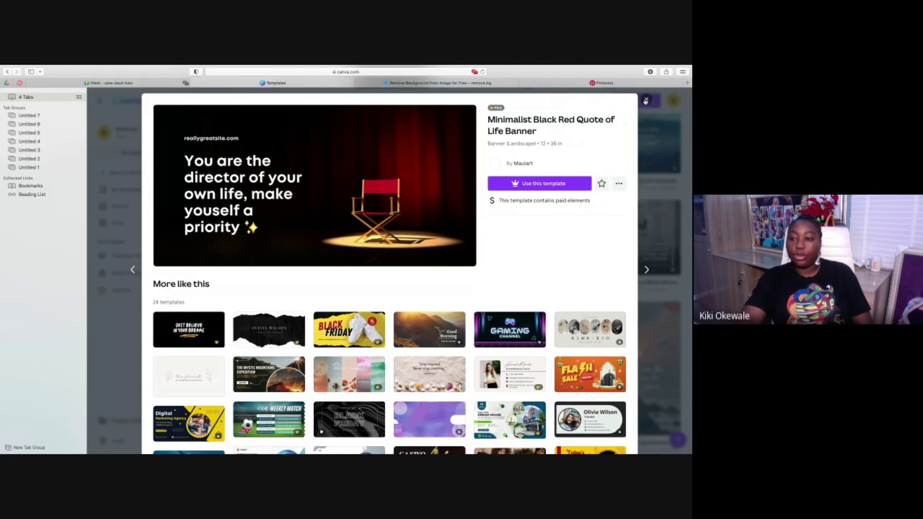
left_click(647, 100)
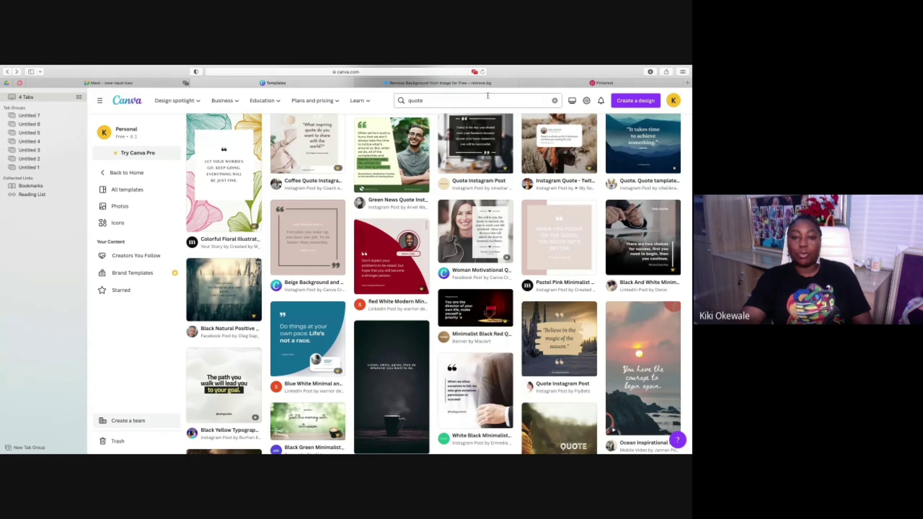
scroll(469, 125, "up", 5)
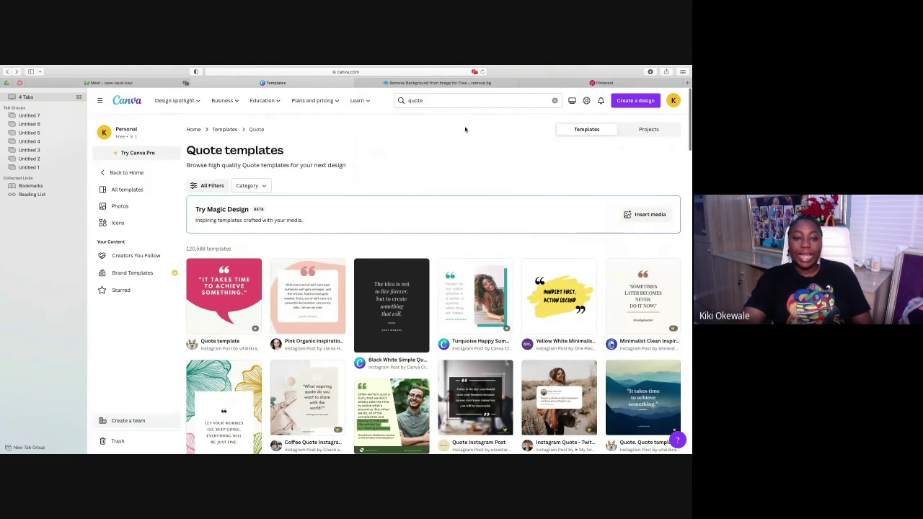
Collapse the side menu and filter the quote templates to the social media category Instagram Posts.
mouse_move(318, 109)
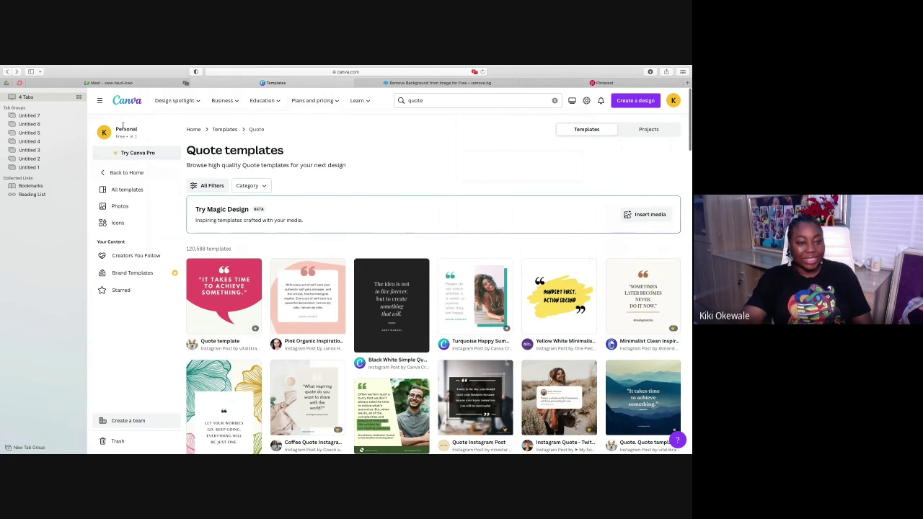
left_click(100, 103)
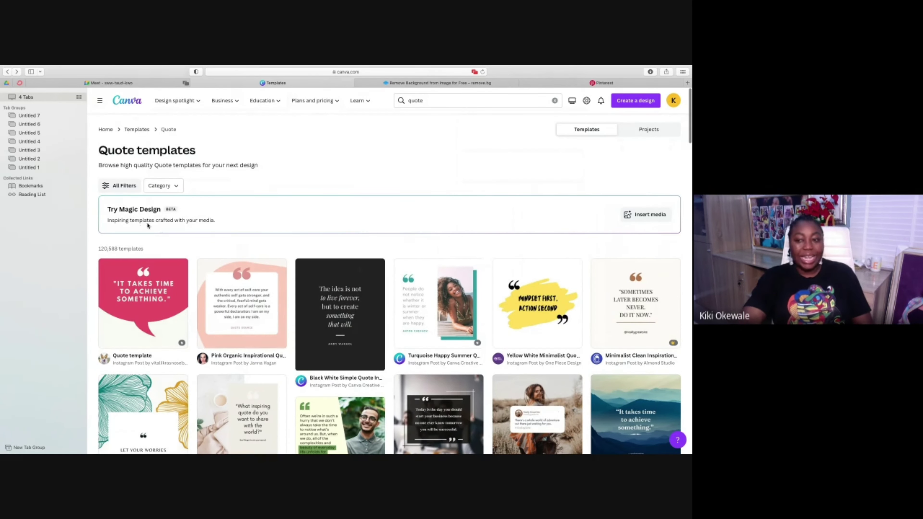
left_click(176, 186)
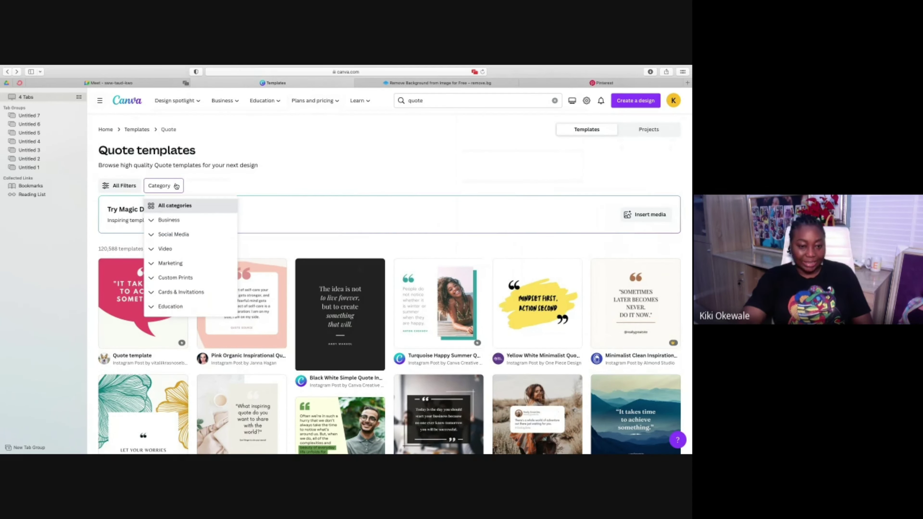
left_click(187, 236)
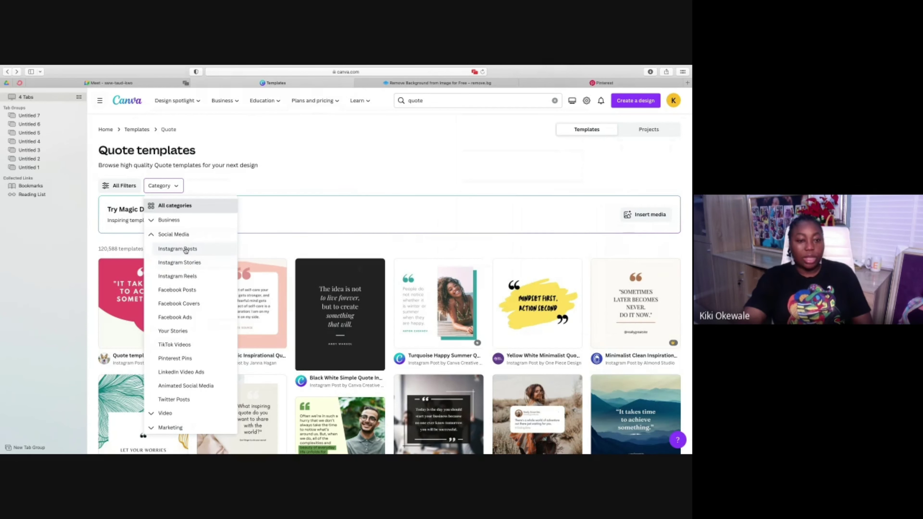
left_click(181, 250)
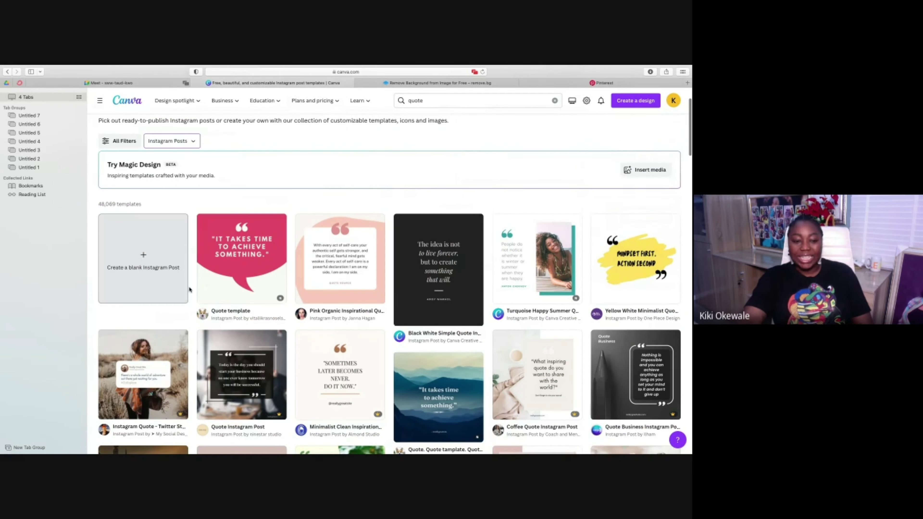
Find the Orange Modern Basketball Team Motivational Quote Instagram Post among the templates and open it for customizing.
scroll(203, 299, "down", 5)
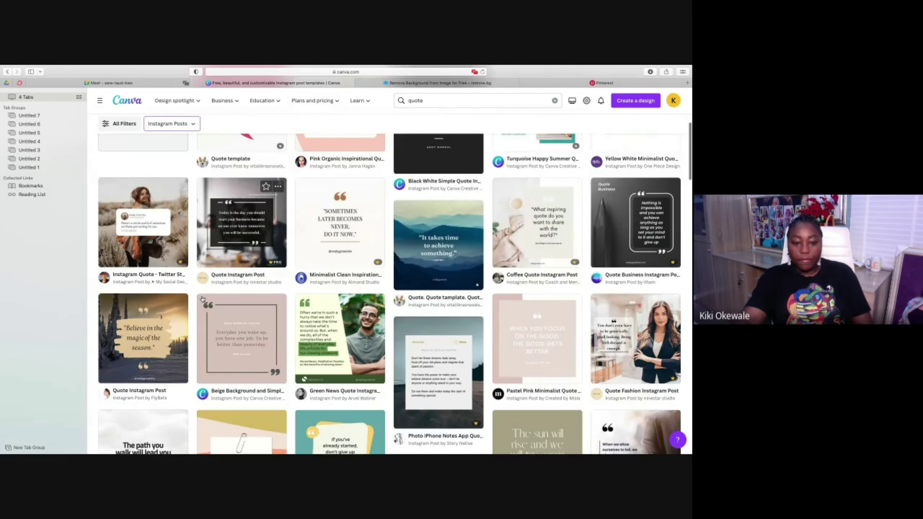
scroll(202, 299, "down", 9)
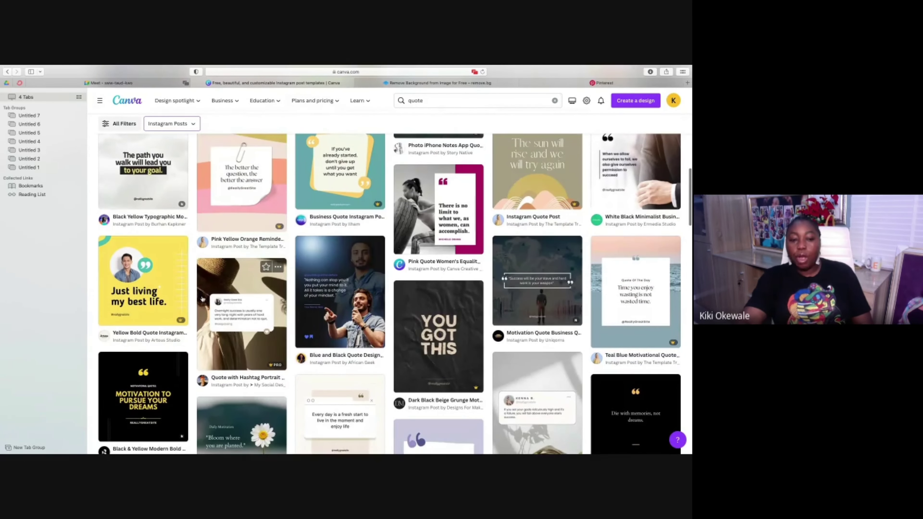
scroll(202, 298, "down", 9)
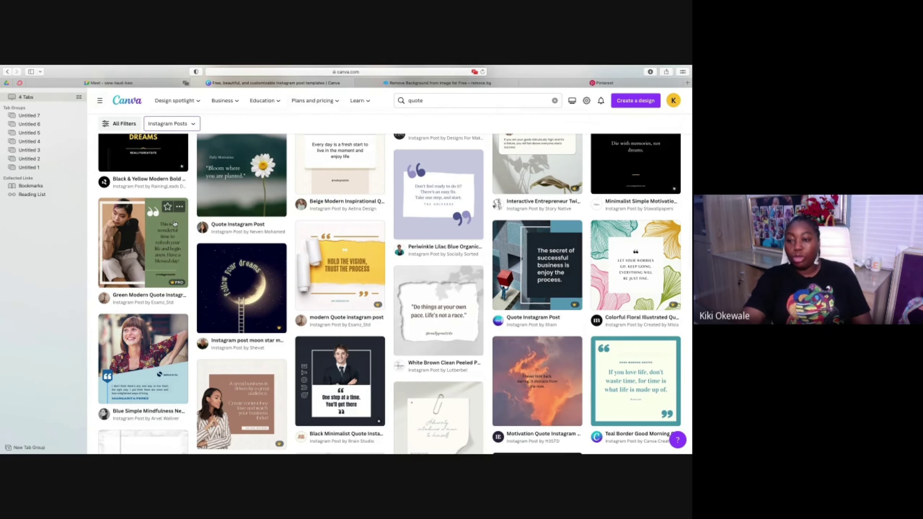
scroll(174, 223, "up", 5)
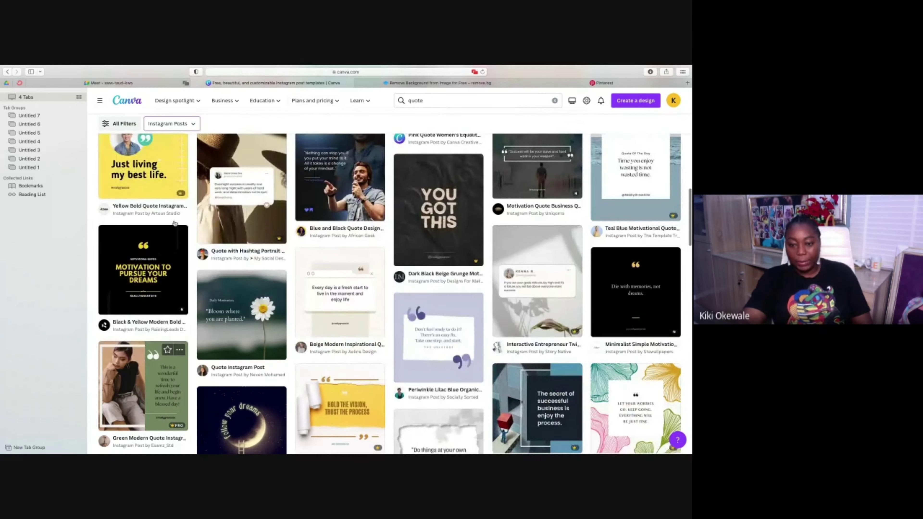
scroll(174, 223, "down", 8)
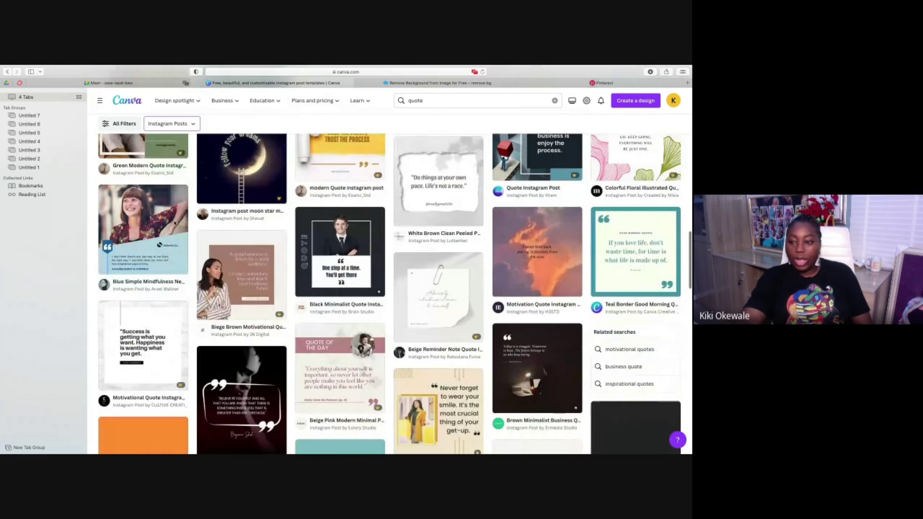
scroll(174, 223, "down", 4)
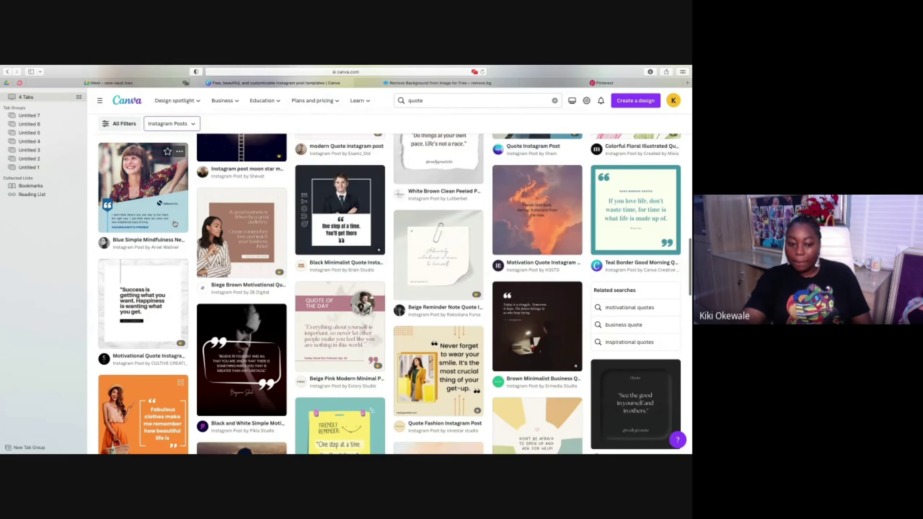
scroll(174, 224, "down", 15)
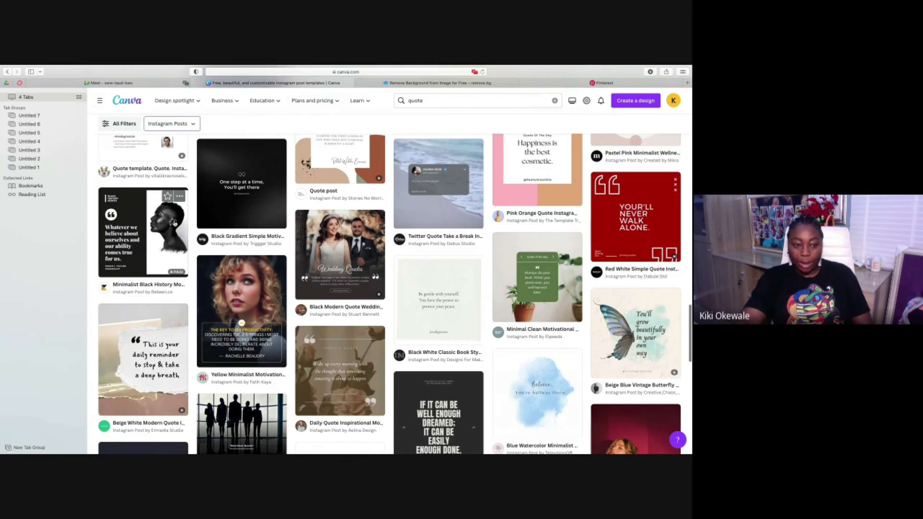
scroll(174, 223, "down", 1)
scroll(175, 223, "down", 8)
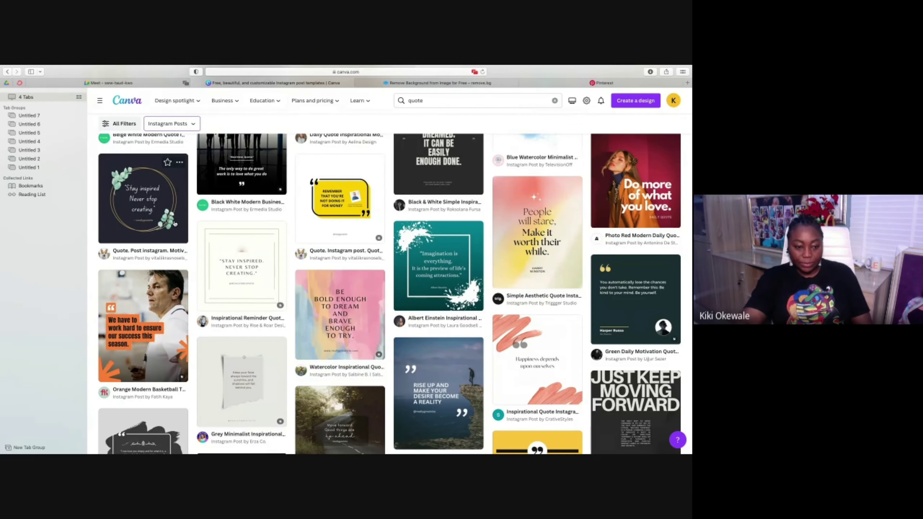
scroll(174, 223, "down", 10)
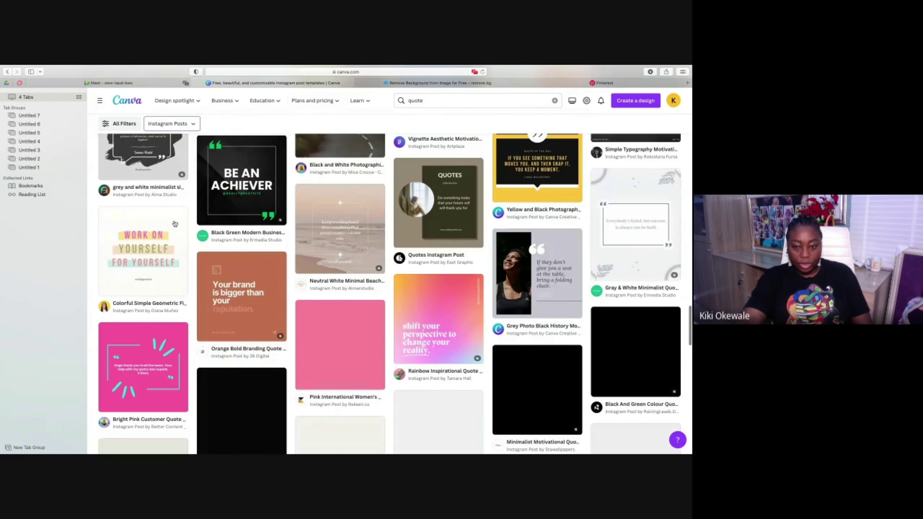
scroll(174, 223, "up", 10)
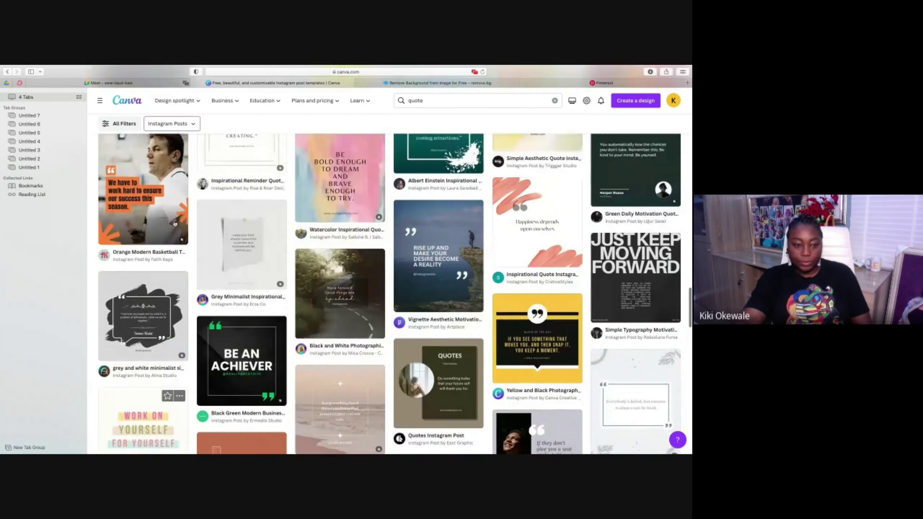
scroll(174, 224, "down", 5)
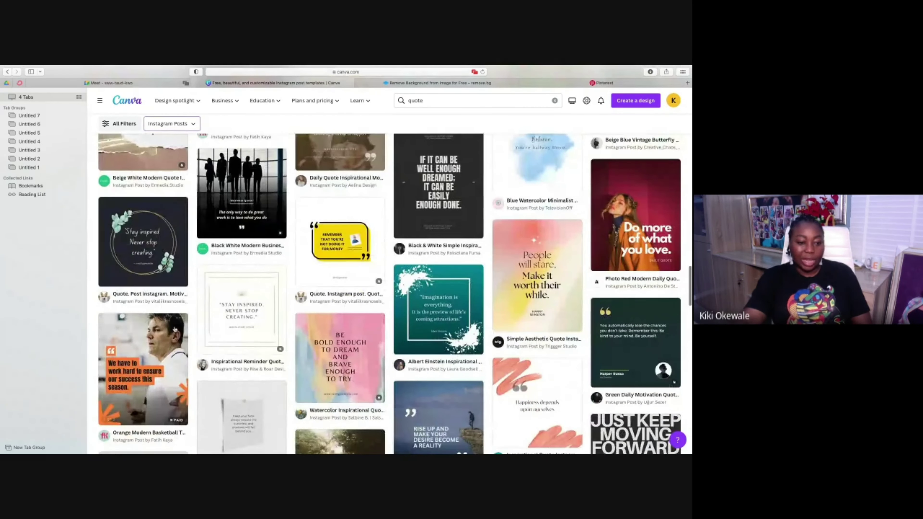
left_click(155, 339)
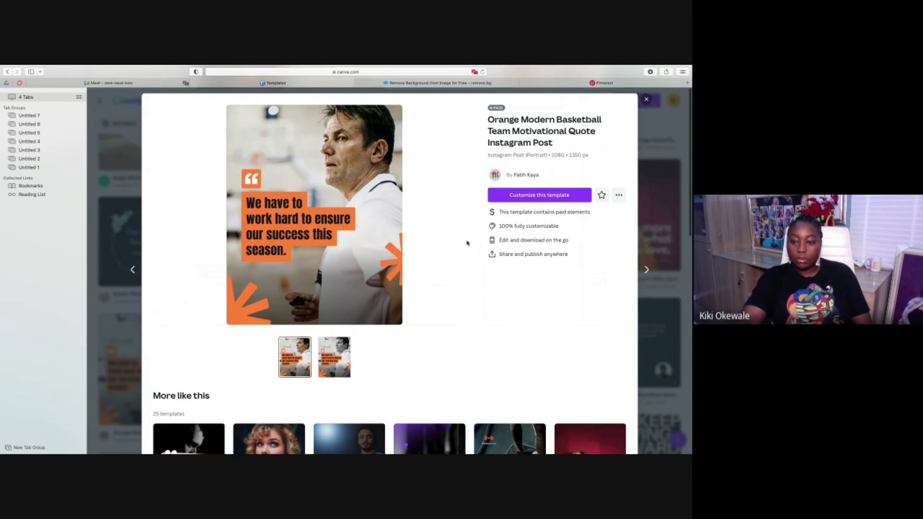
left_click(549, 195)
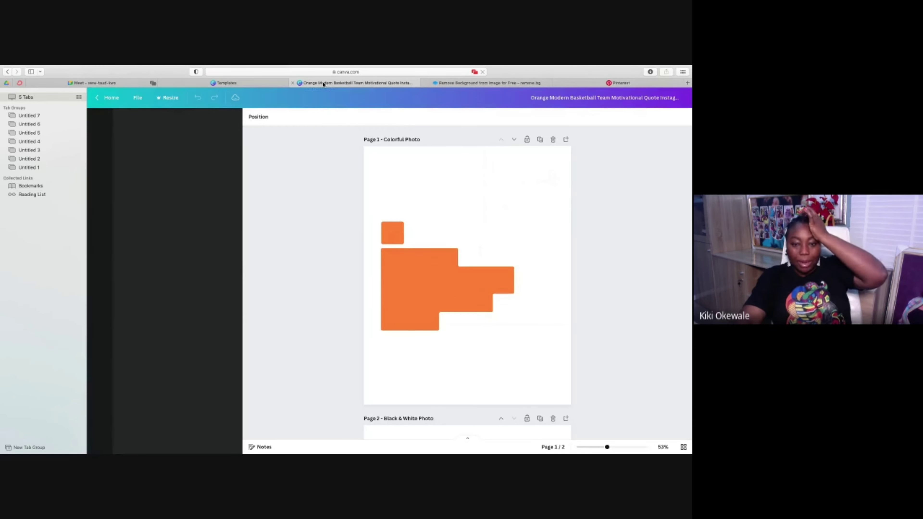
Return to the Canva templates, close the basketball quote preview and look back through the quote Instagram post results for another design.
left_click(216, 85)
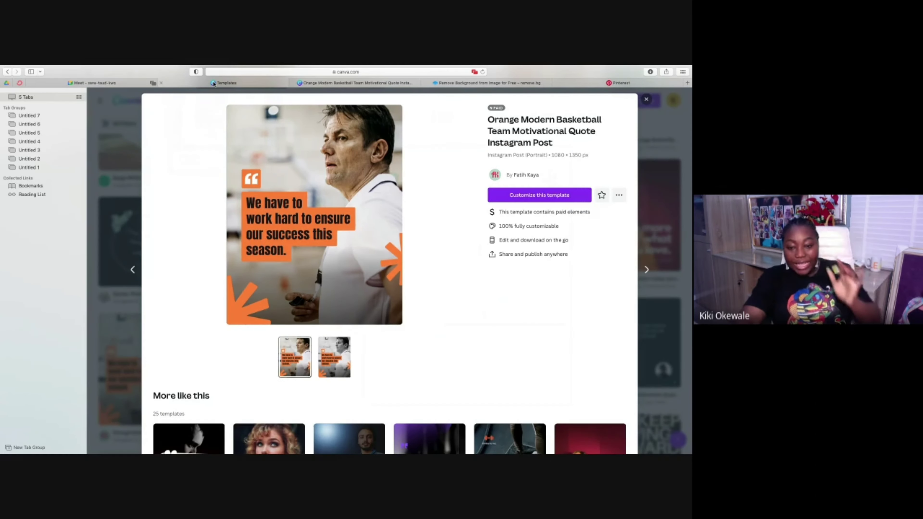
left_click(647, 99)
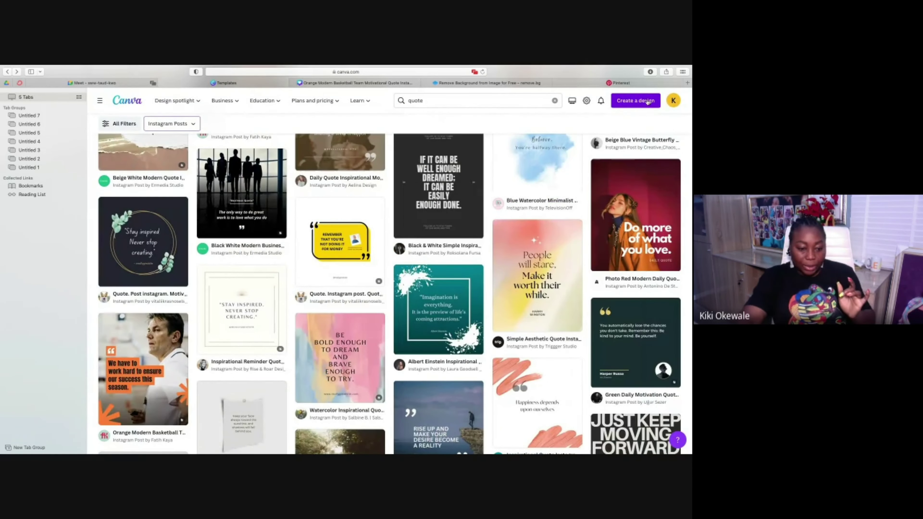
scroll(265, 261, "down", 3)
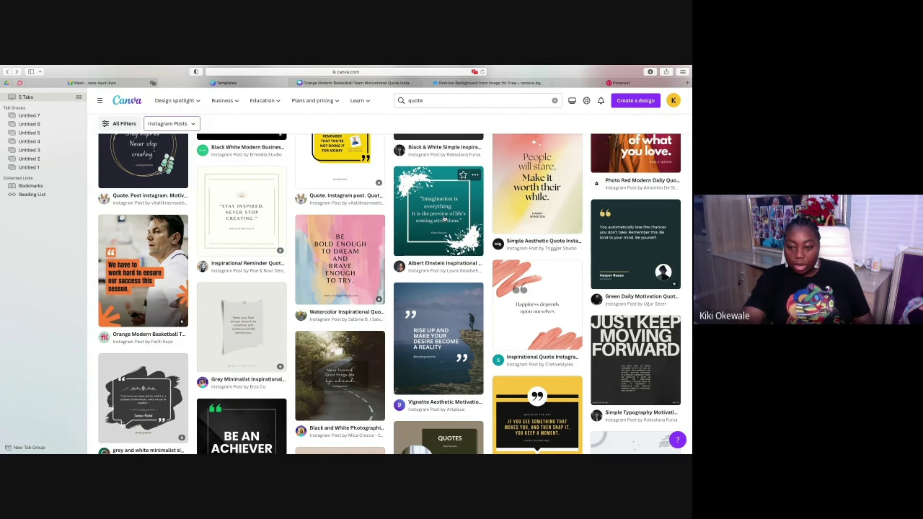
scroll(443, 218, "up", 5)
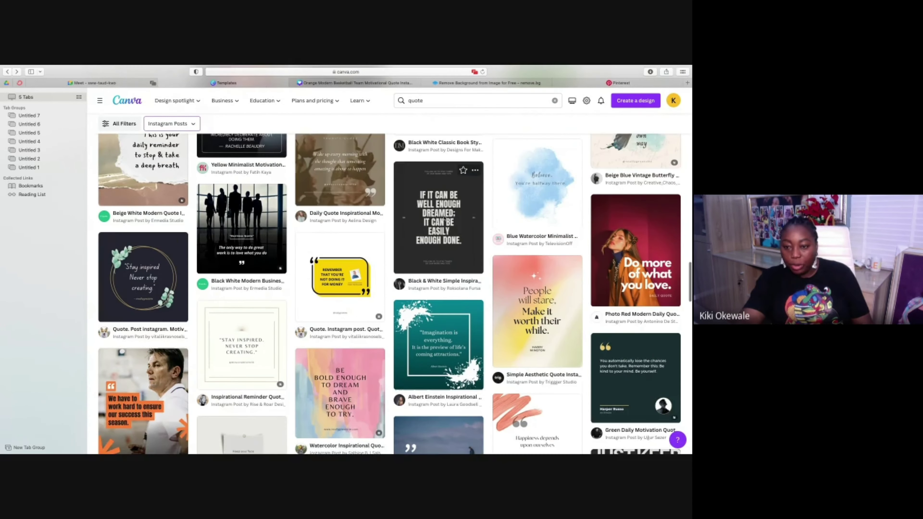
scroll(443, 218, "up", 5)
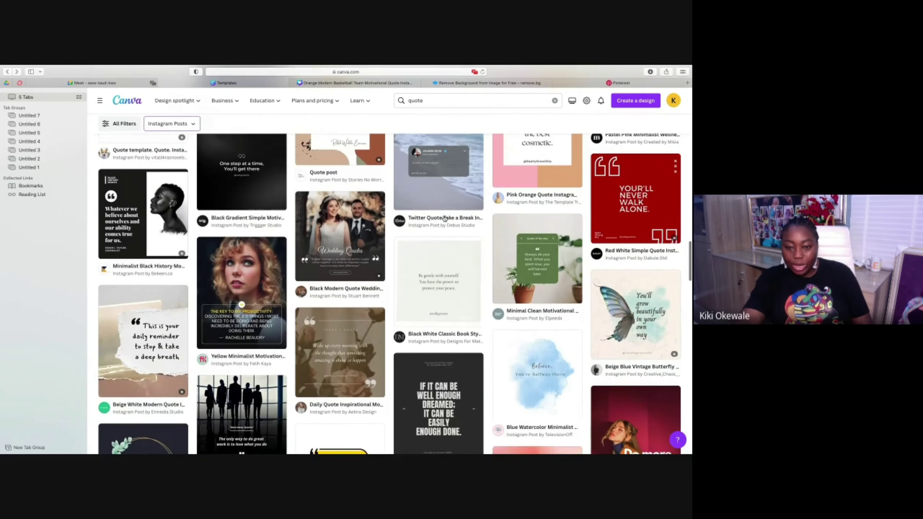
scroll(444, 218, "up", 2)
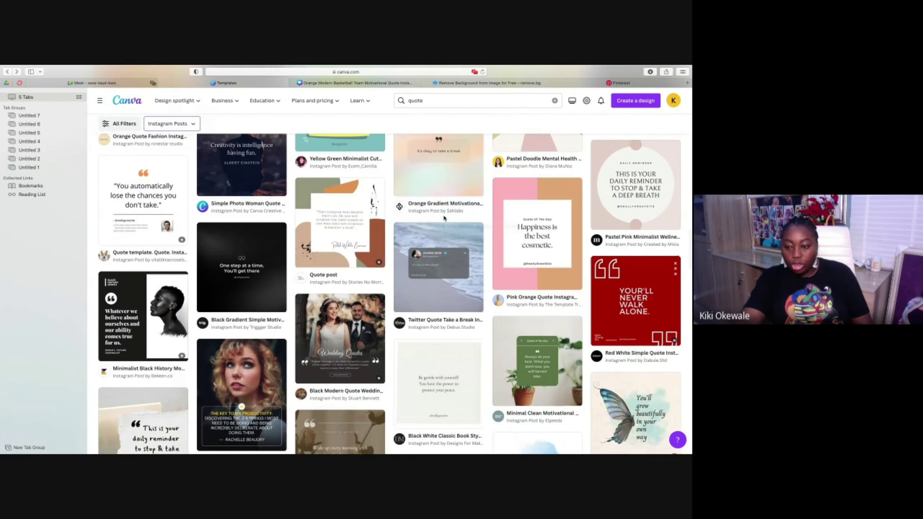
scroll(444, 218, "up", 3)
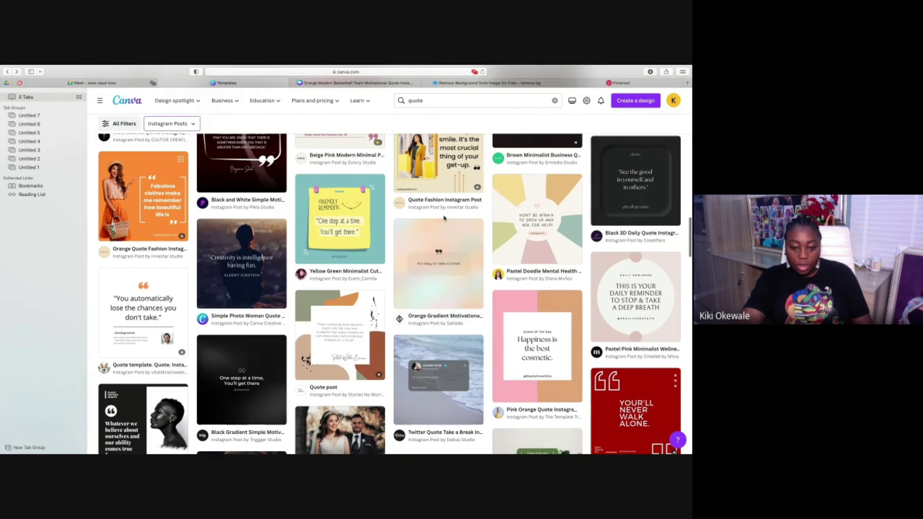
scroll(444, 218, "up", 1)
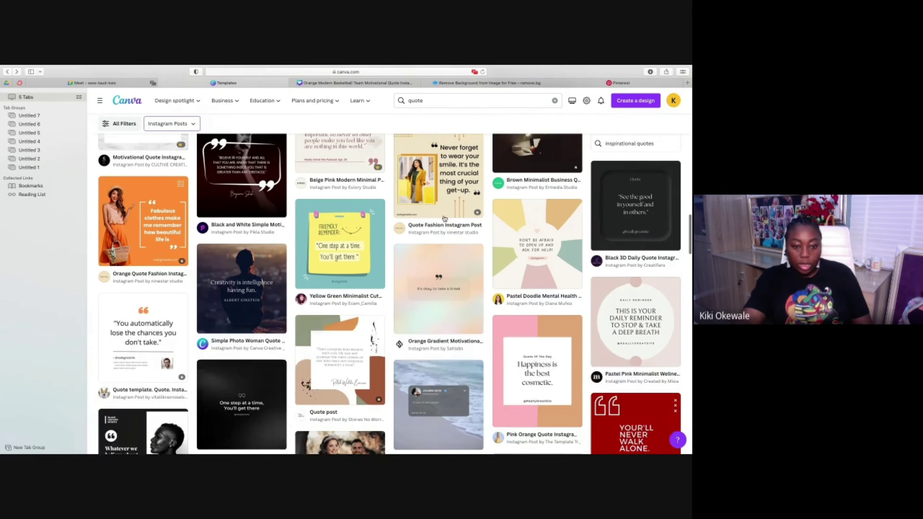
scroll(444, 218, "up", 3)
scroll(443, 219, "up", 1)
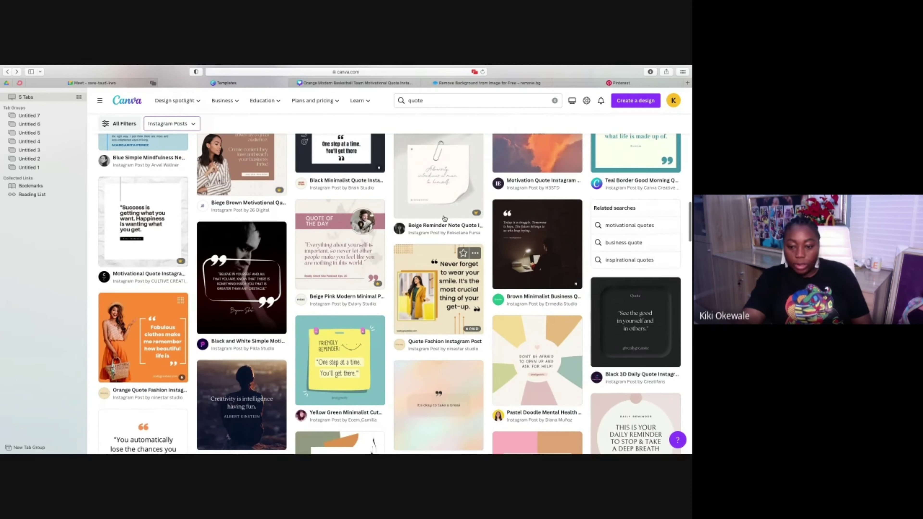
scroll(444, 218, "up", 2)
scroll(444, 219, "up", 3)
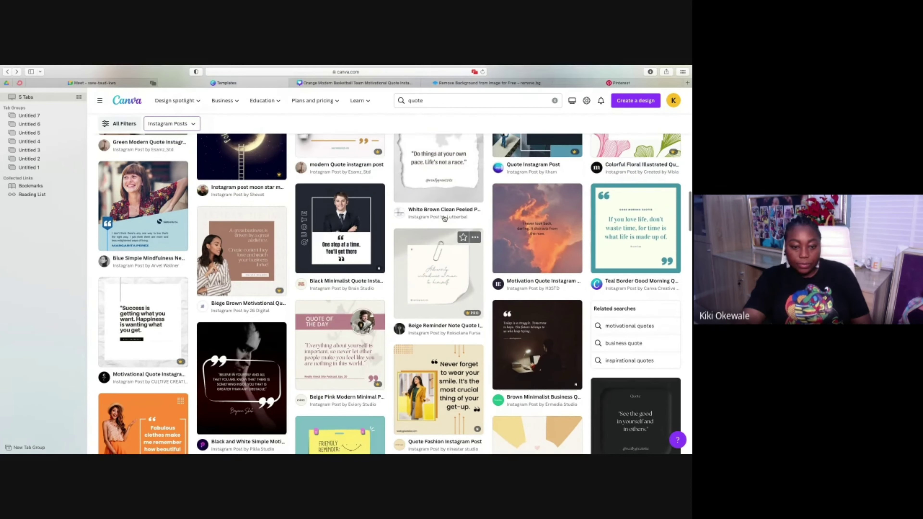
scroll(444, 219, "up", 3)
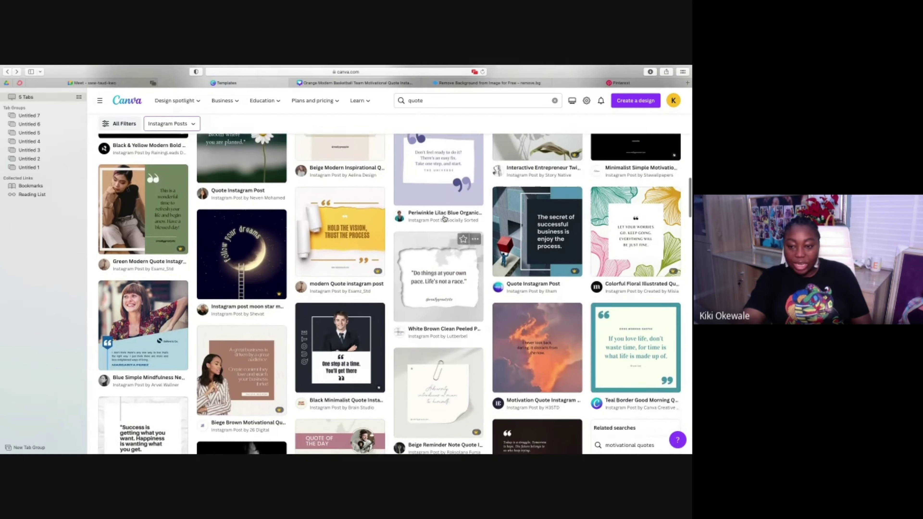
scroll(444, 218, "up", 5)
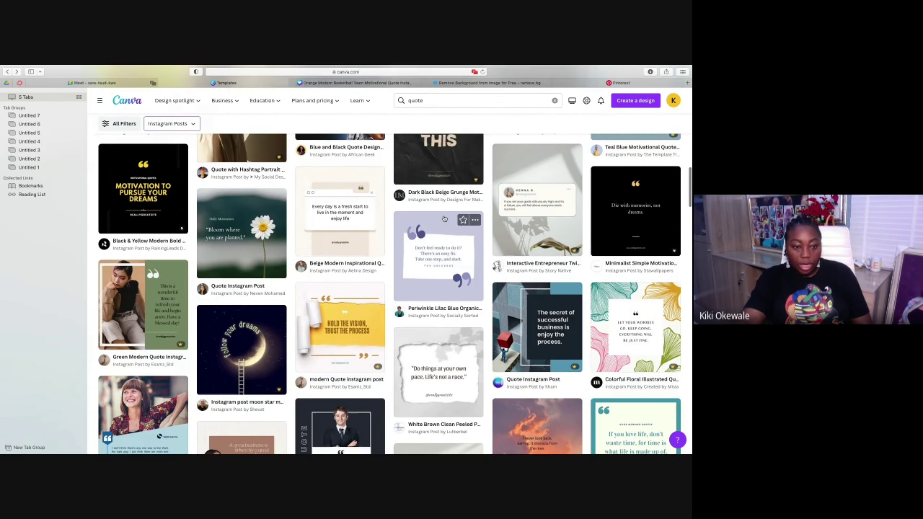
scroll(444, 218, "up", 2)
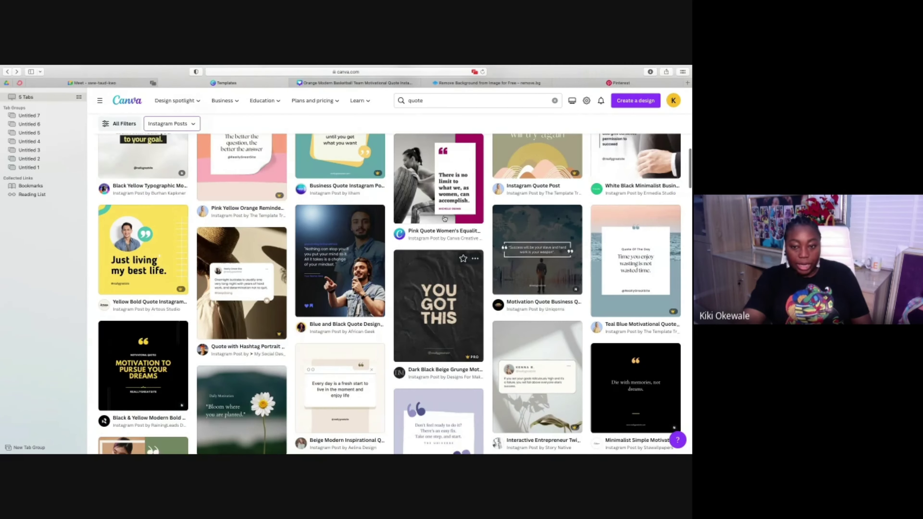
scroll(444, 218, "up", 2)
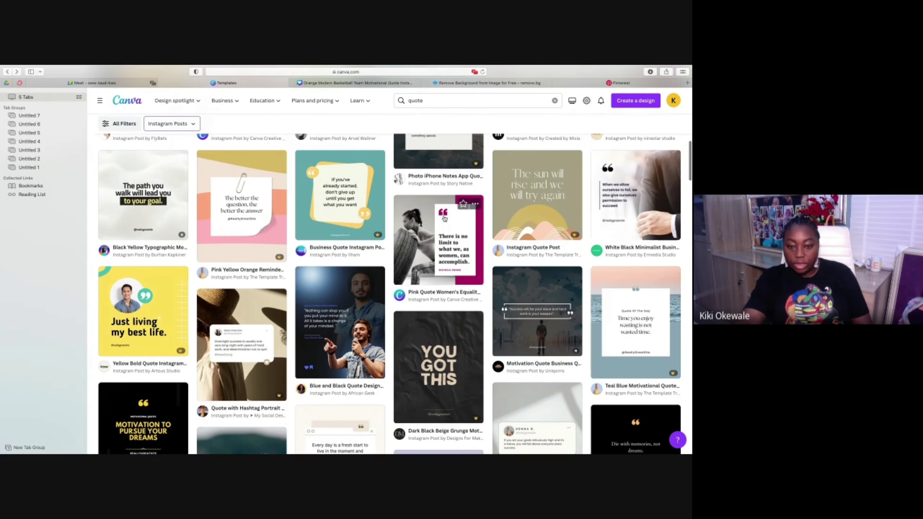
scroll(444, 218, "up", 3)
scroll(444, 218, "up", 2)
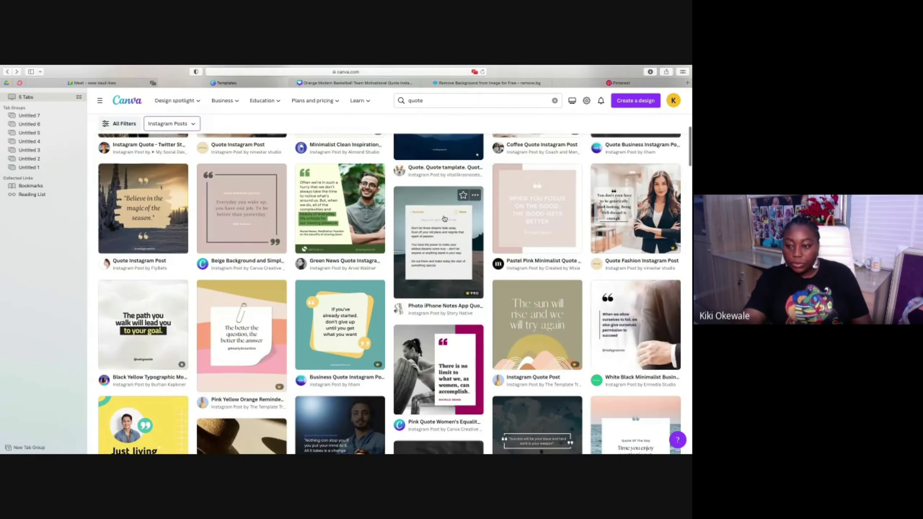
scroll(443, 218, "up", 10)
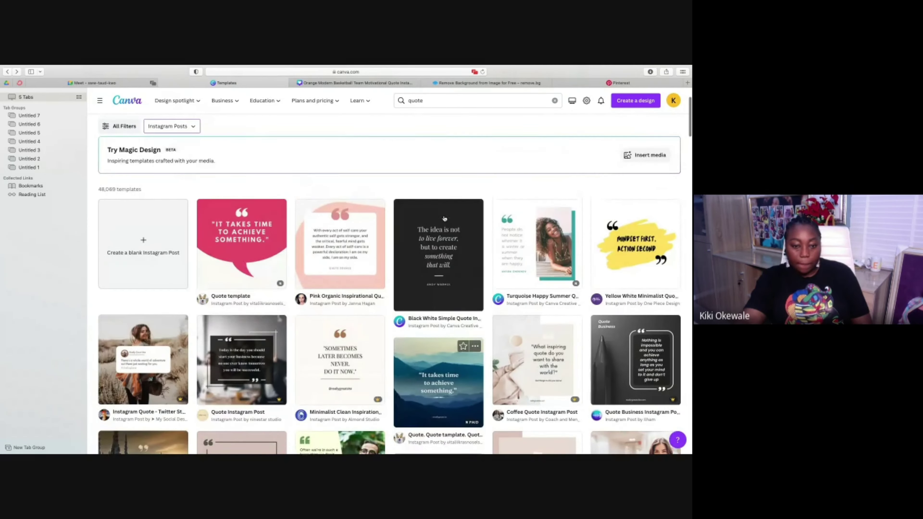
Find the Beige Minimalist Fashionable Motivational Quote Instagram Post template, open it for customizing and dismiss the scheduling tip.
scroll(444, 219, "down", 20)
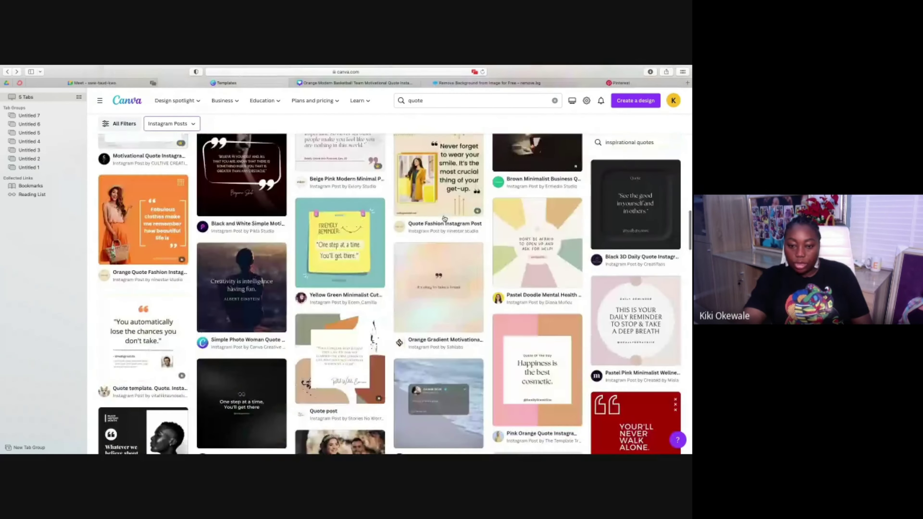
scroll(444, 218, "down", 10)
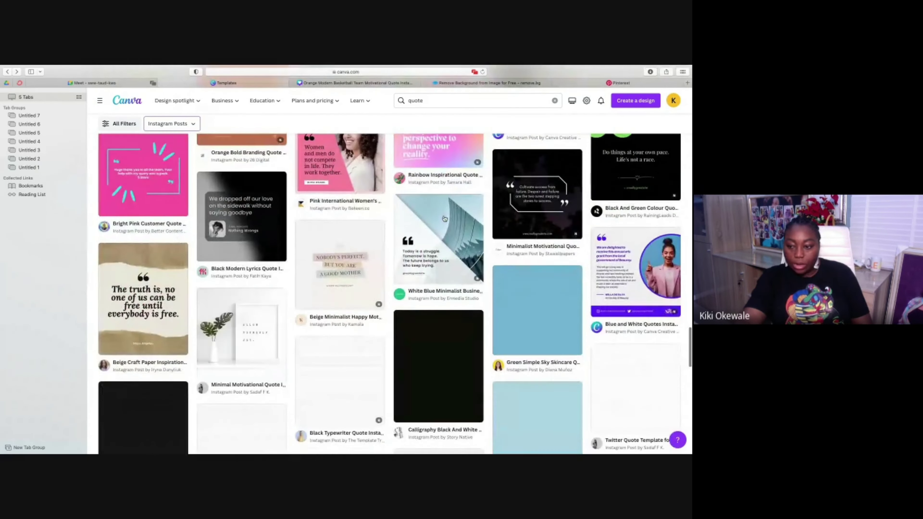
scroll(444, 219, "down", 10)
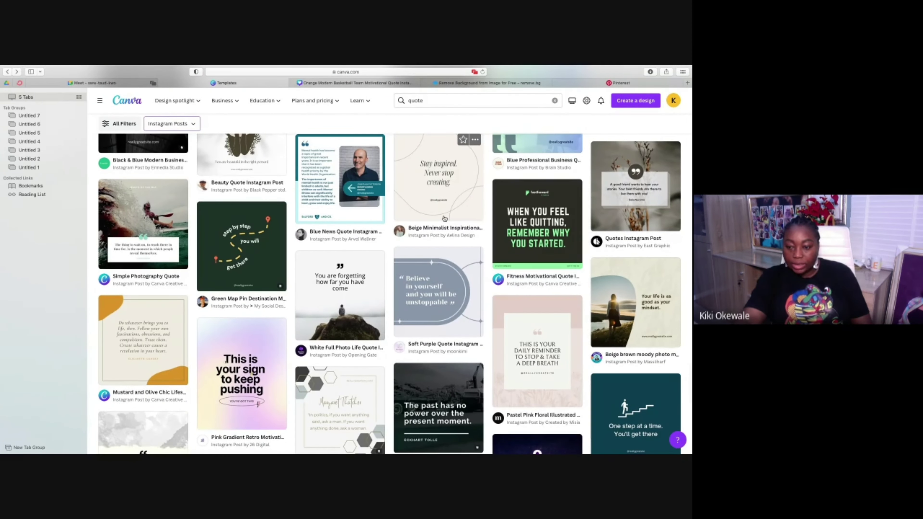
scroll(444, 218, "down", 4)
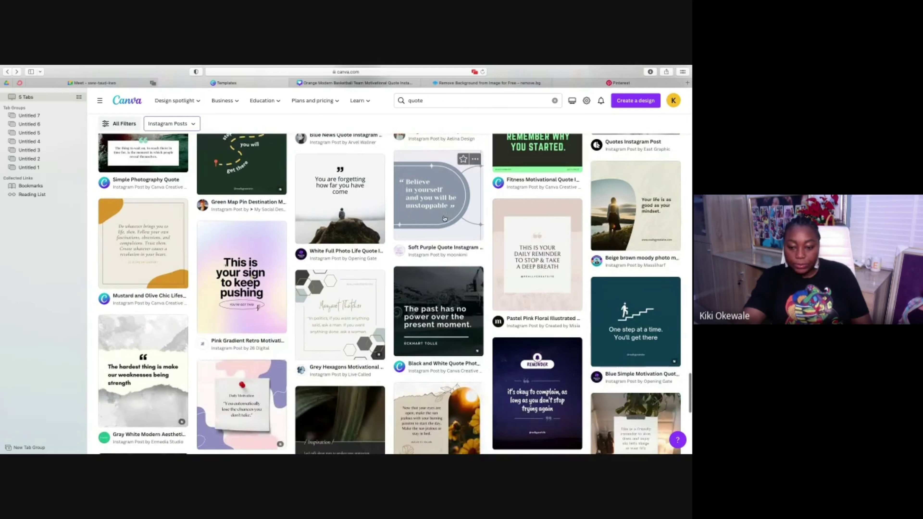
scroll(444, 218, "down", 3)
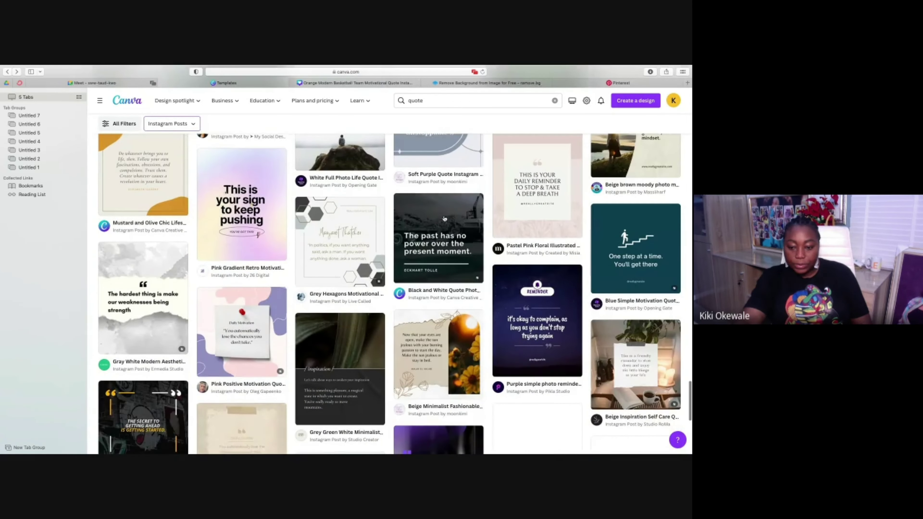
left_click(453, 364)
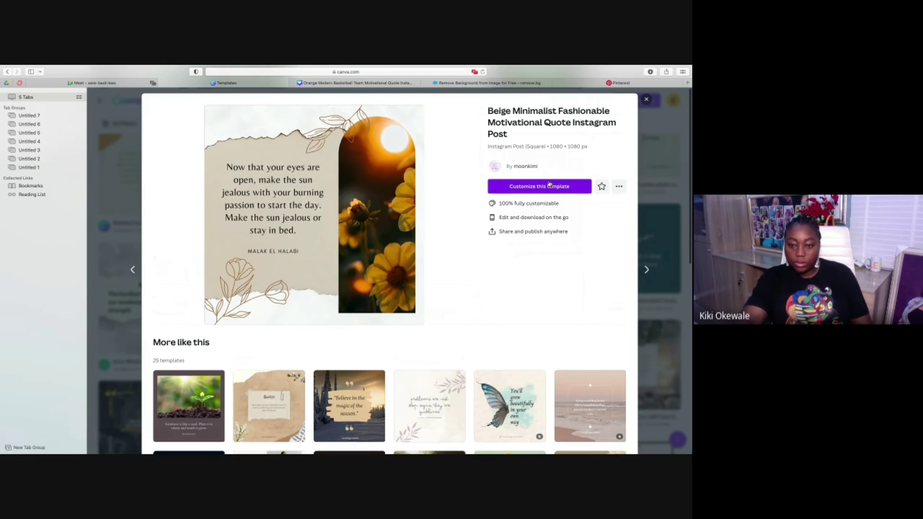
left_click(545, 187)
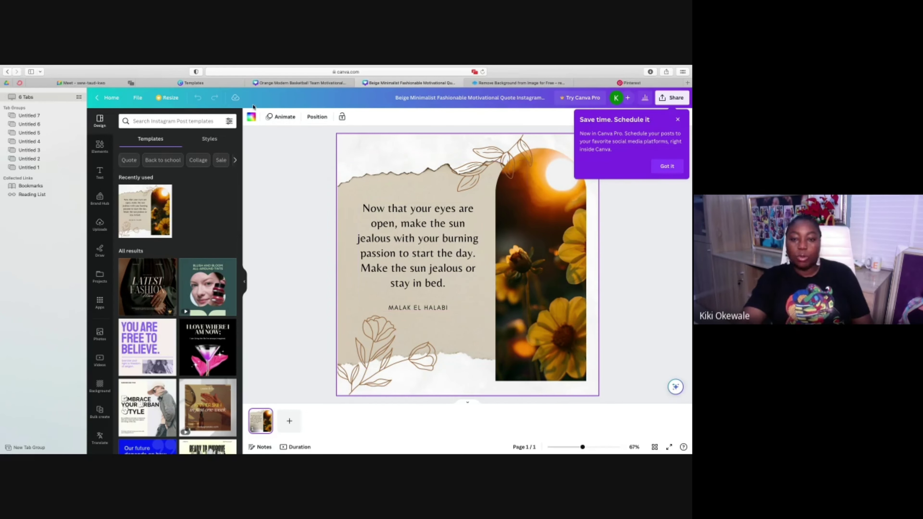
left_click(277, 156)
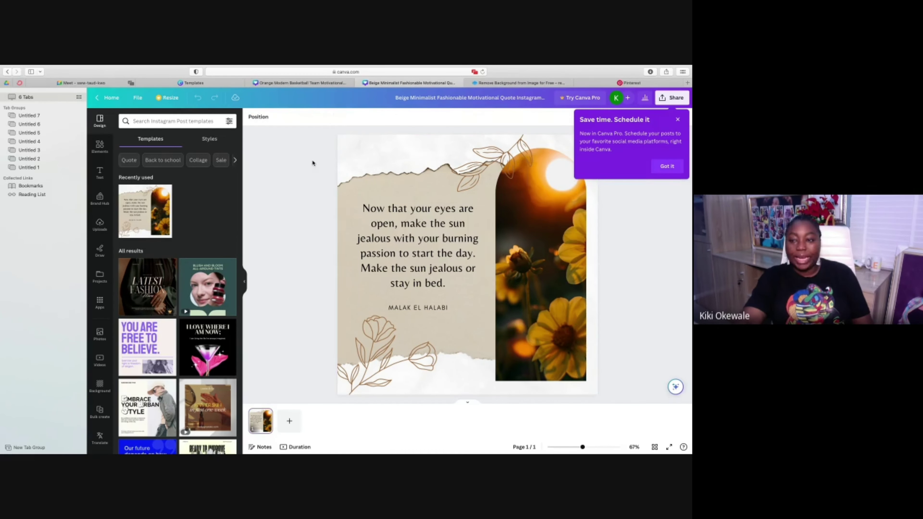
left_click(665, 166)
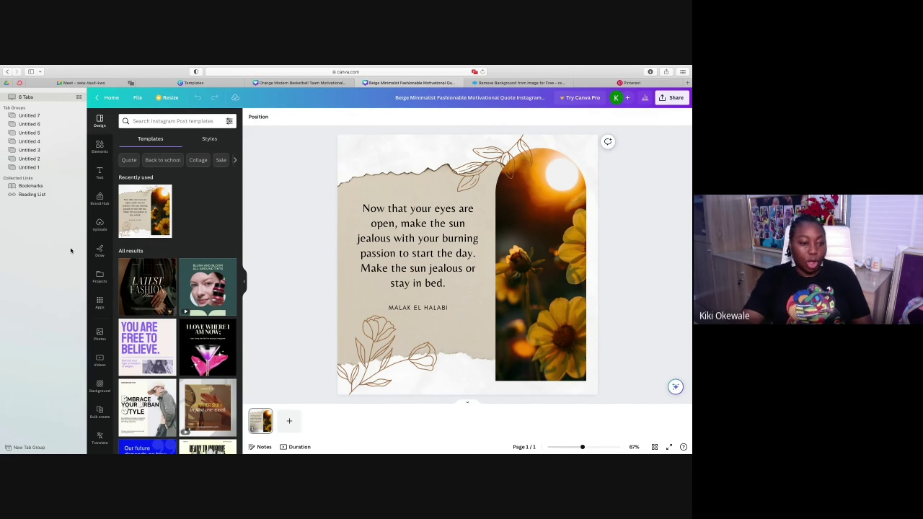
Upload the image 1.png from the Downloads folder to the design's uploads.
left_click(100, 223)
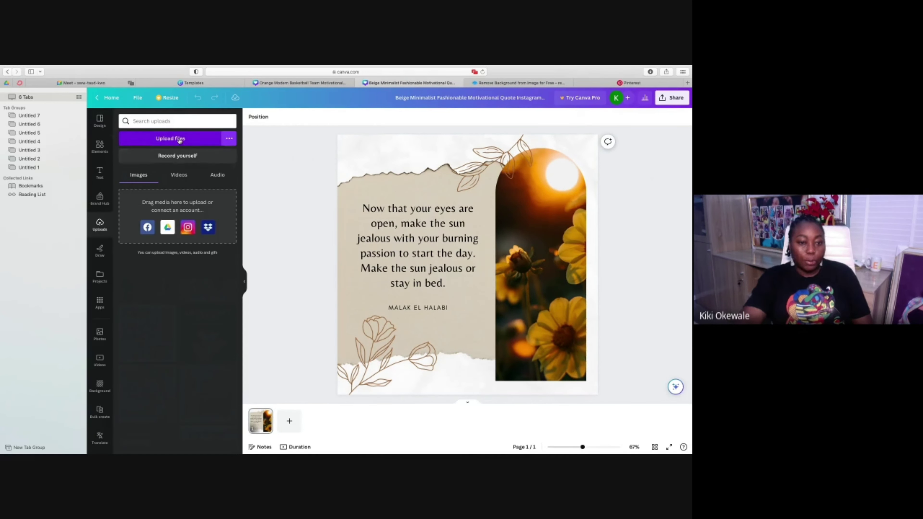
left_click(180, 140)
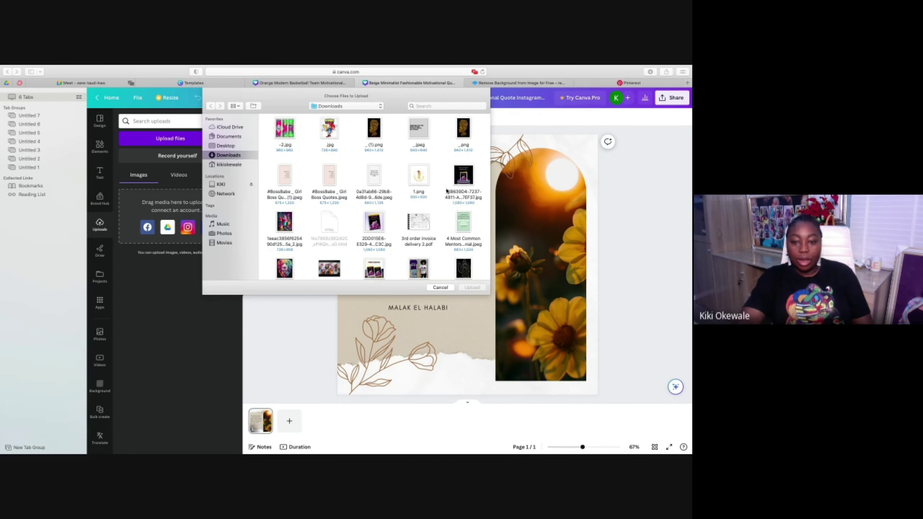
left_click(419, 176)
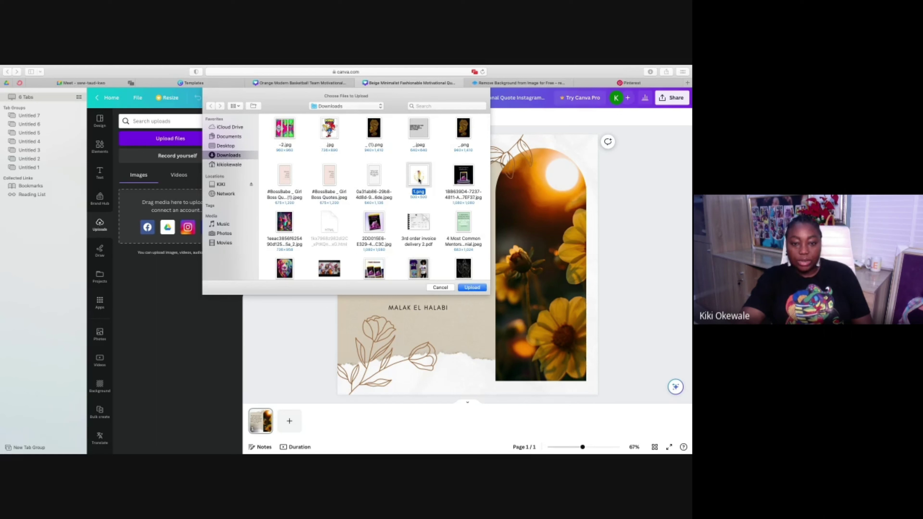
left_click(473, 288)
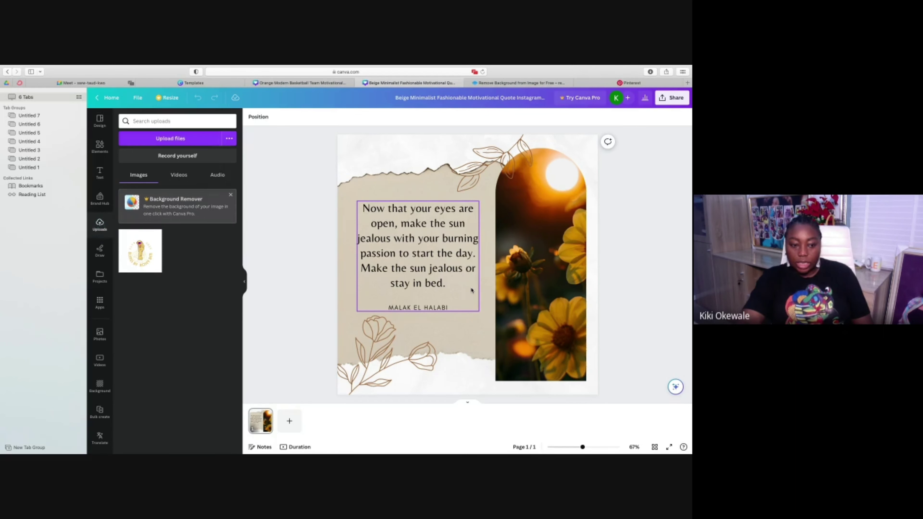
Place the uploaded logo on the page, then delete it and move its upload to the trash.
left_click(149, 251)
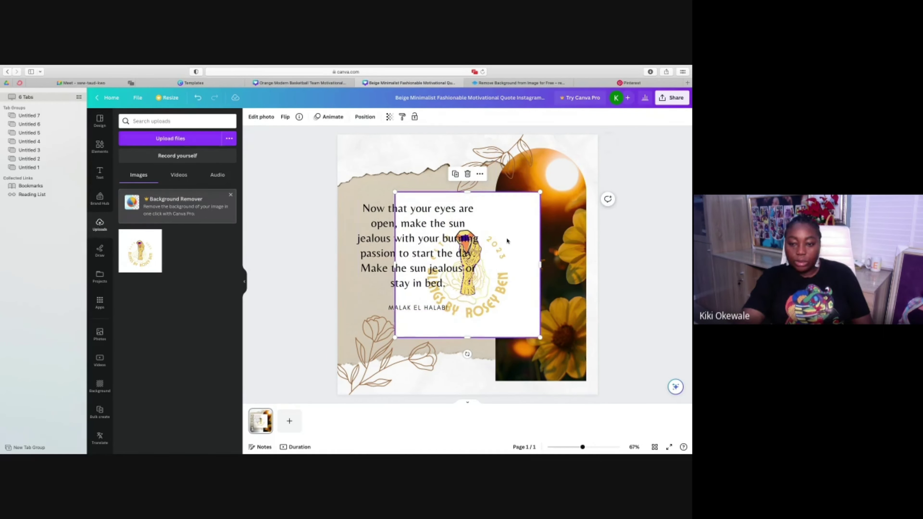
left_click(468, 174)
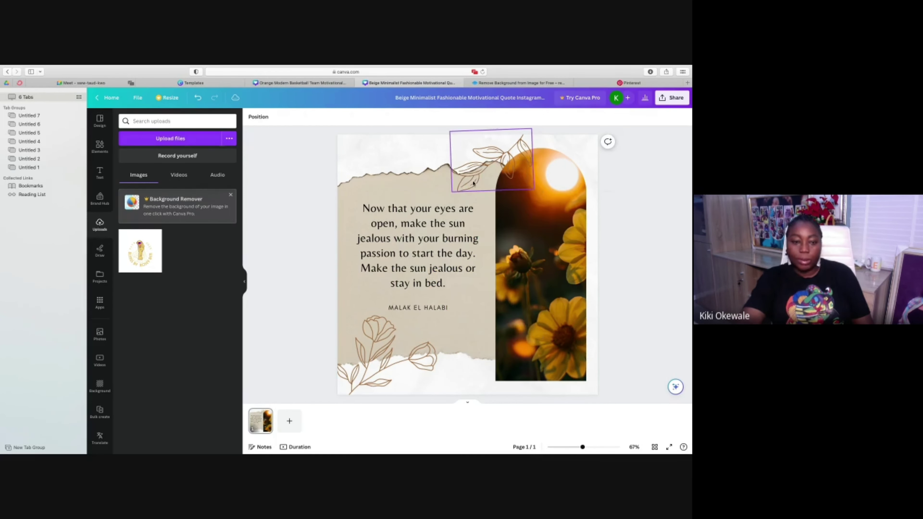
left_click(156, 235)
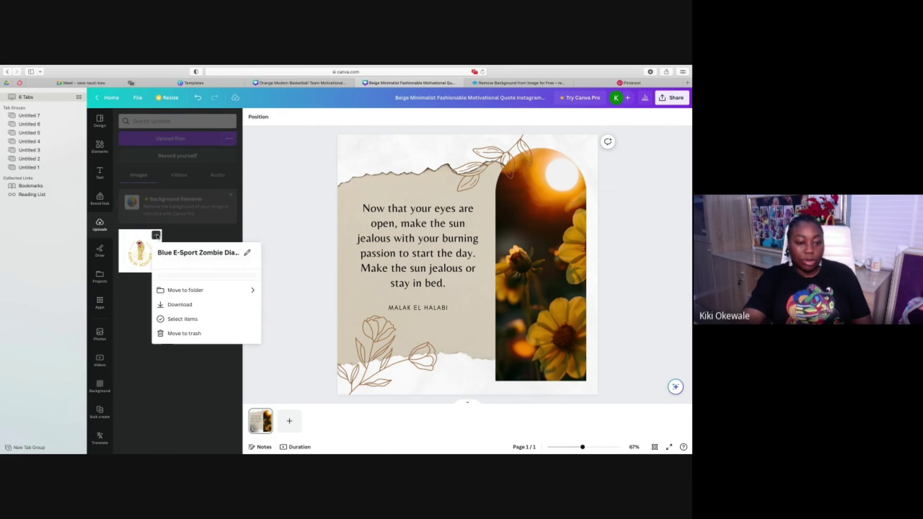
left_click(166, 344)
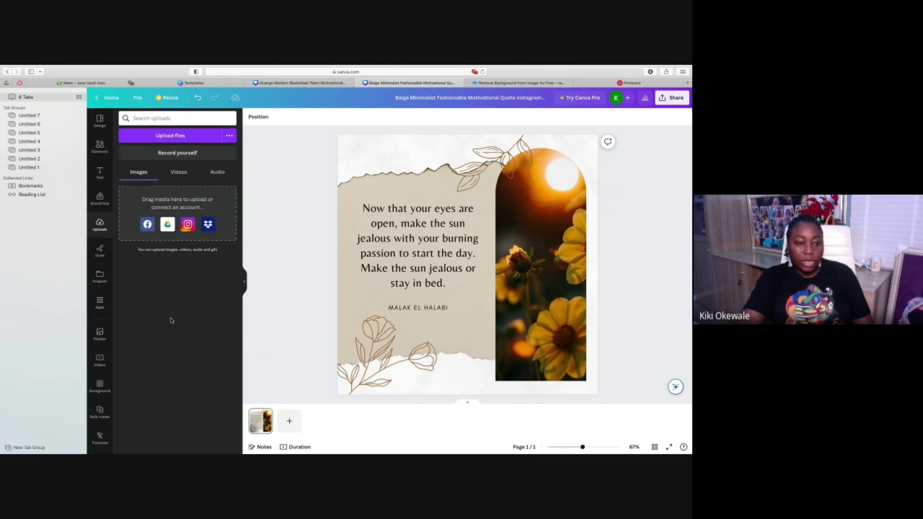
Upload the background-removed black_logo PNG from Downloads and place it, scaled down, beside the author name under the quote.
left_click(166, 136)
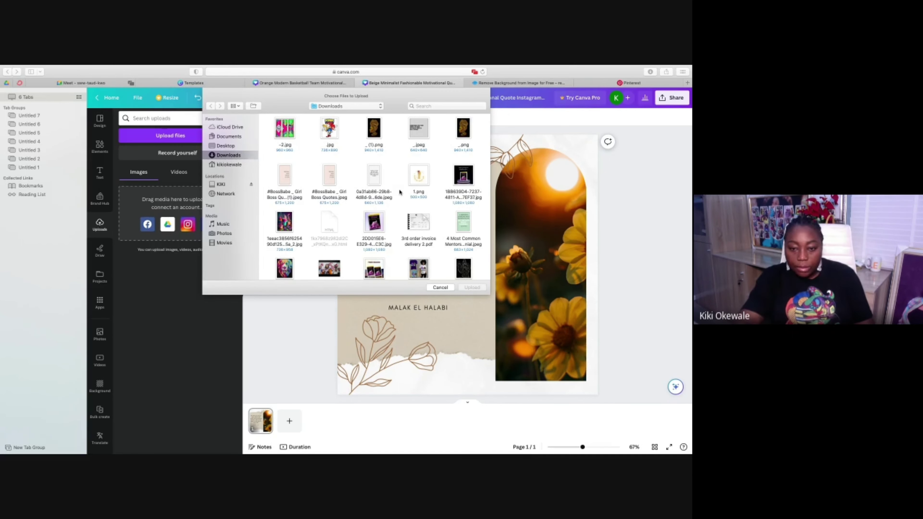
scroll(400, 192, "down", 10)
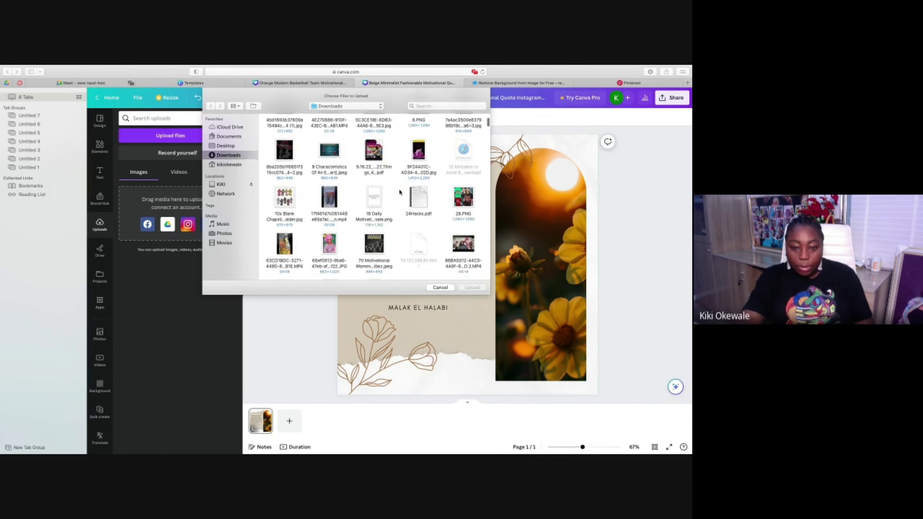
scroll(399, 192, "down", 10)
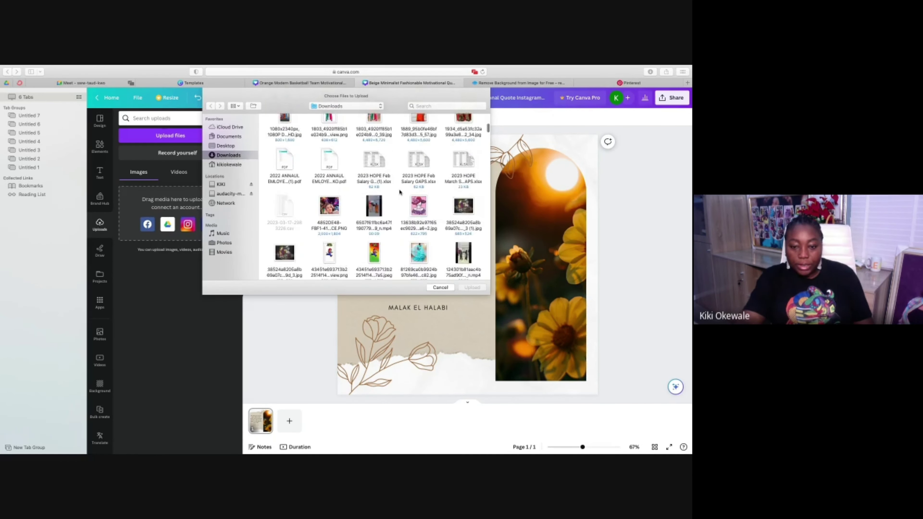
scroll(399, 192, "down", 10)
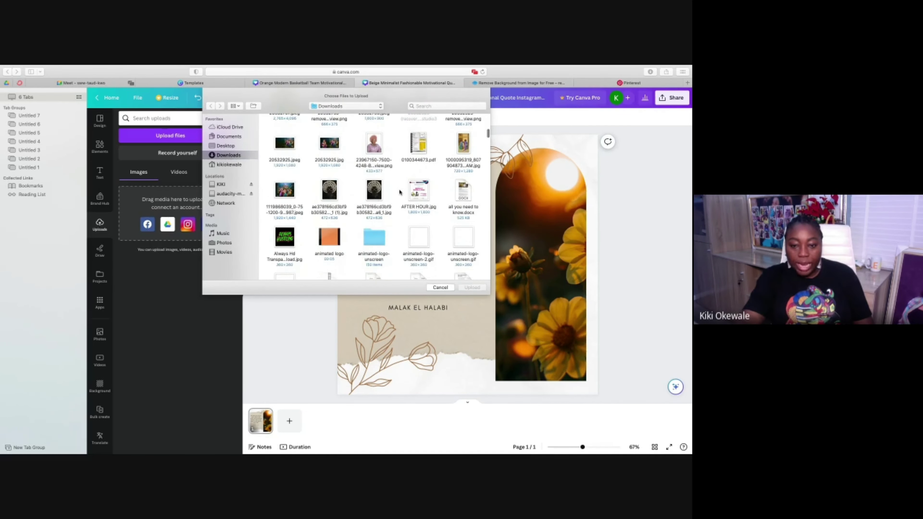
scroll(399, 192, "down", 10)
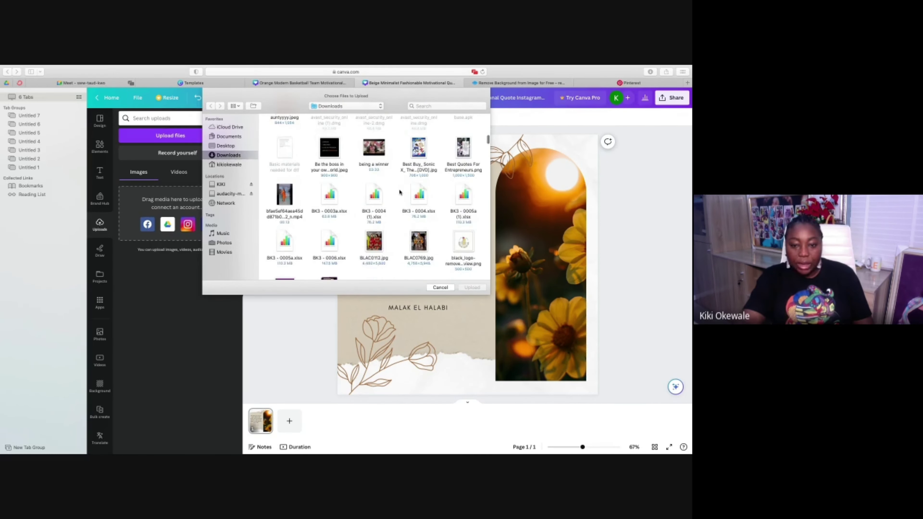
scroll(400, 192, "down", 5)
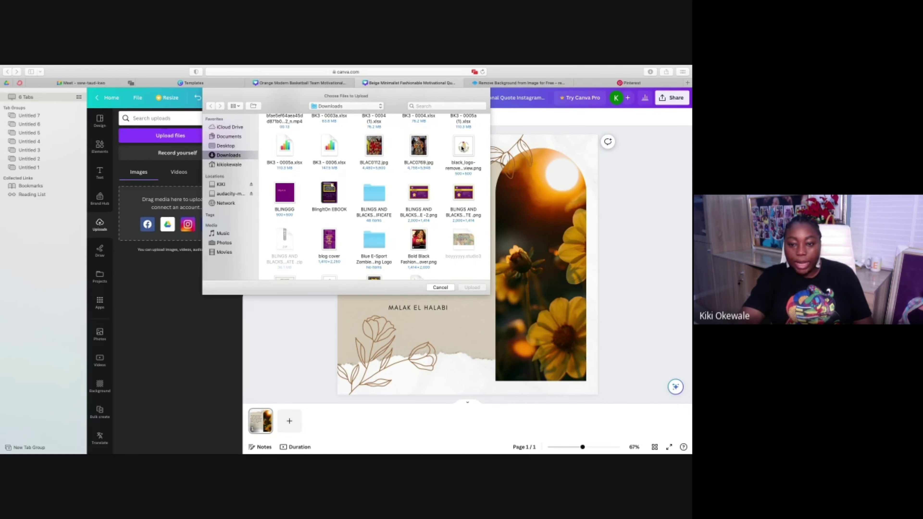
left_click(462, 148)
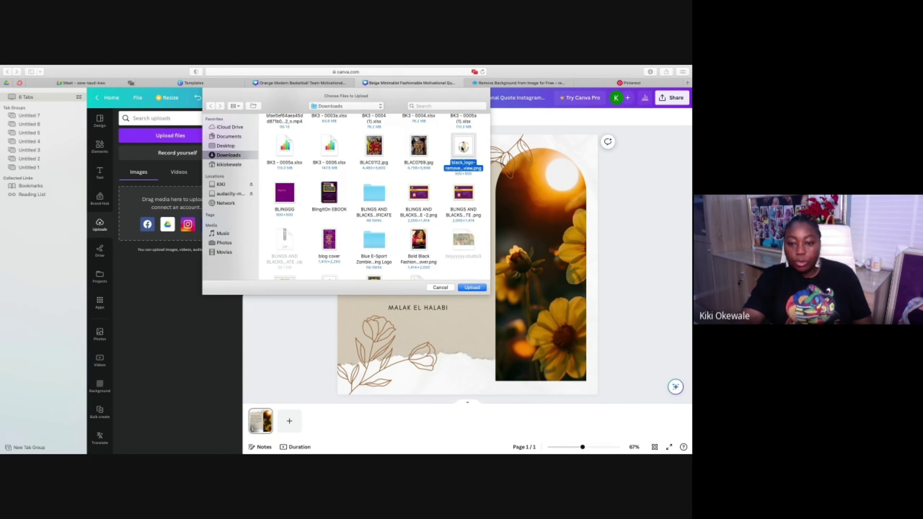
left_click(472, 288)
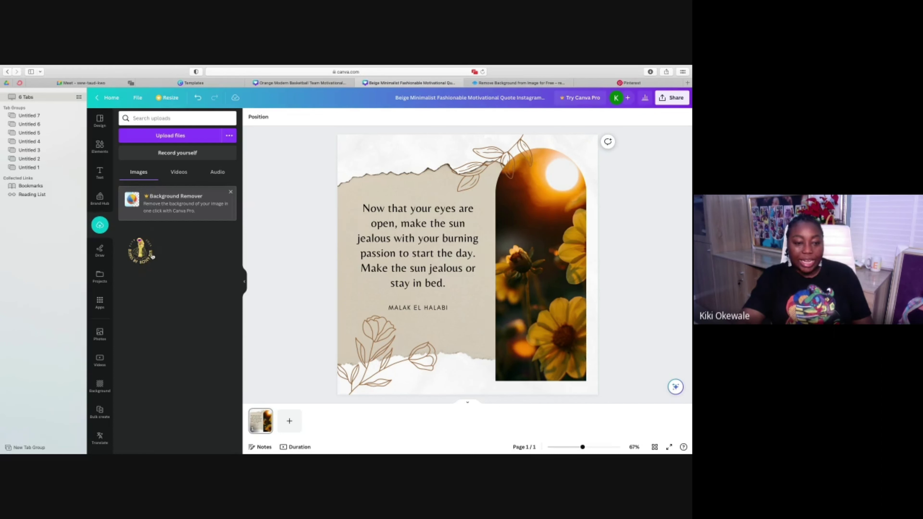
left_click(144, 253)
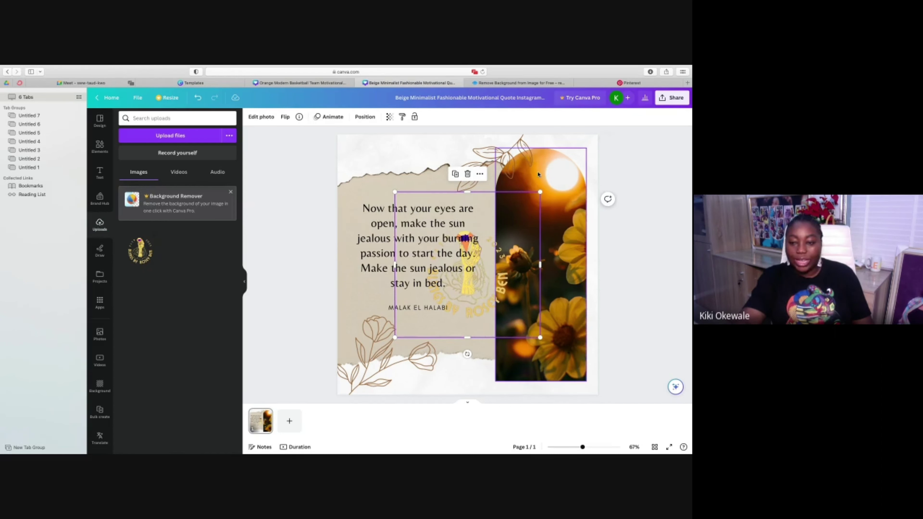
left_click_drag(541, 192, 477, 299)
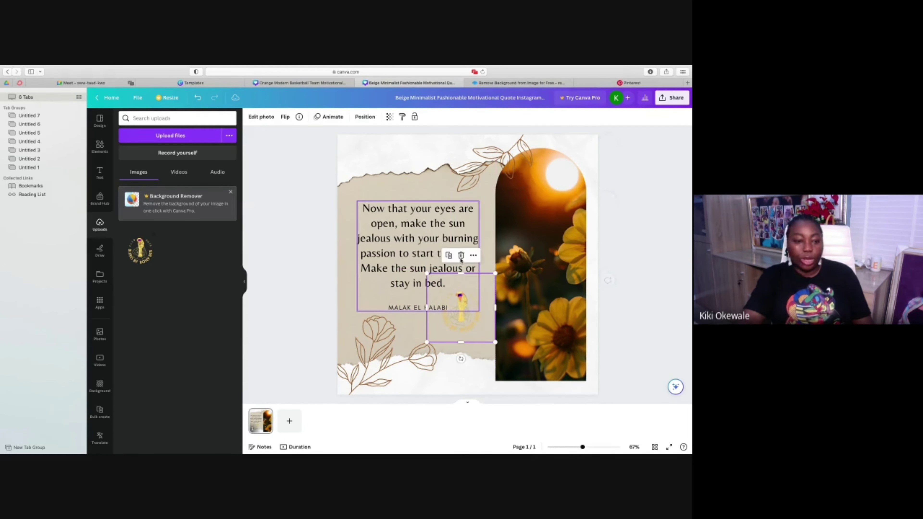
Upload 1.png, the white-background logo, from Downloads and place it, scaled down, at the page's upper-left corner above the quote.
left_click(184, 139)
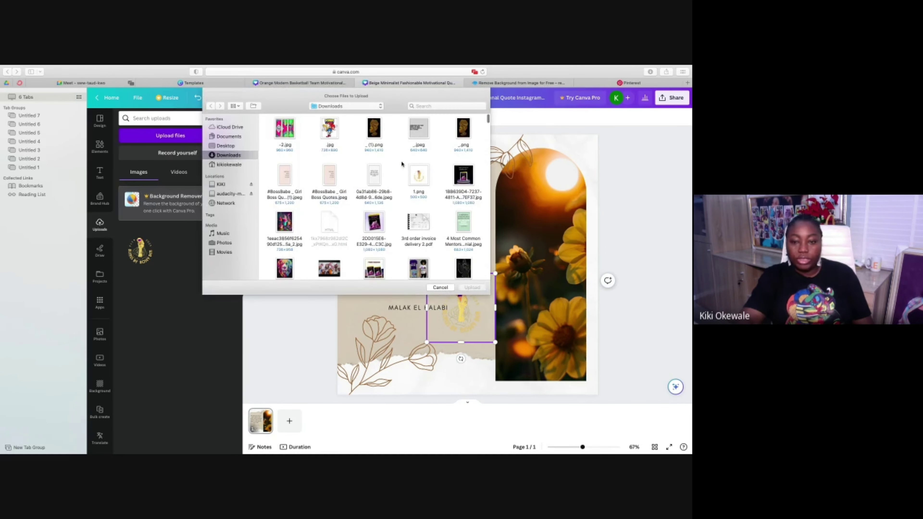
left_click(414, 177)
left_click(469, 288)
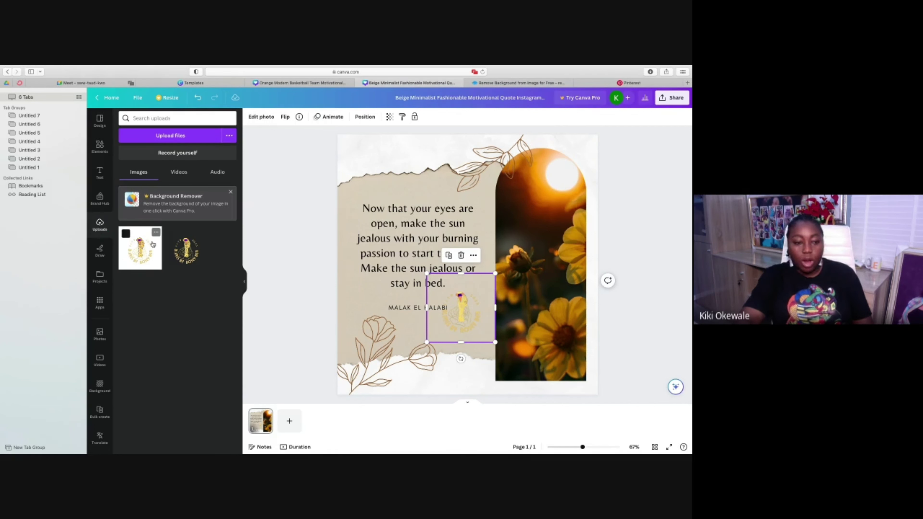
left_click(141, 248)
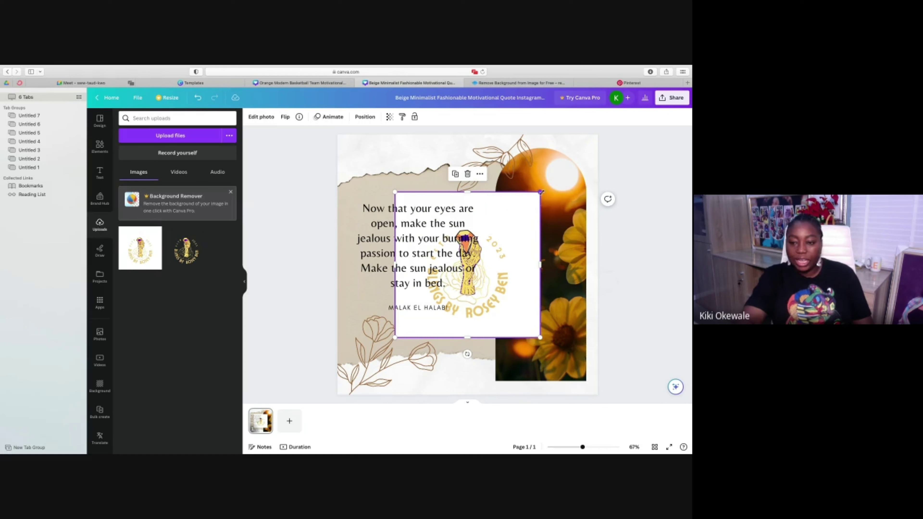
left_click_drag(541, 192, 365, 164)
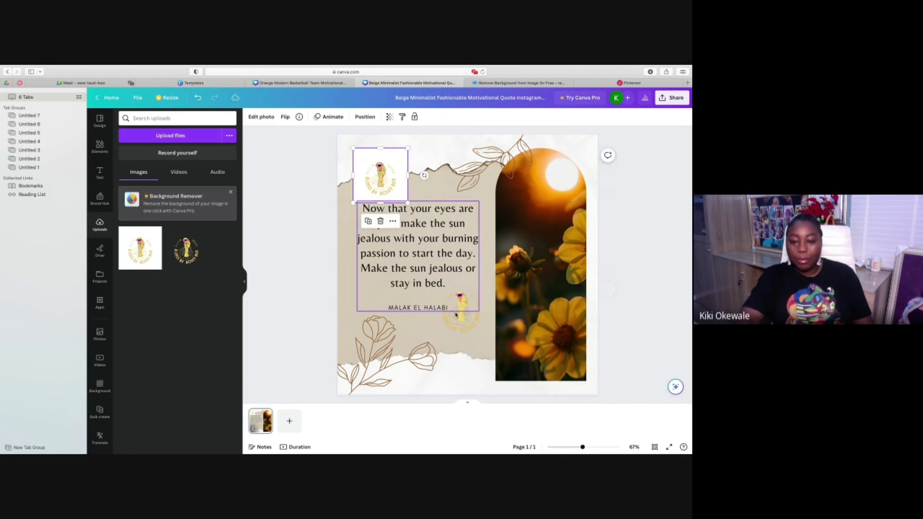
Move the transparent logo above the quote text beside the white-background logo, and delete the white-background one from the page.
left_click_drag(456, 314, 438, 193)
left_click(371, 175)
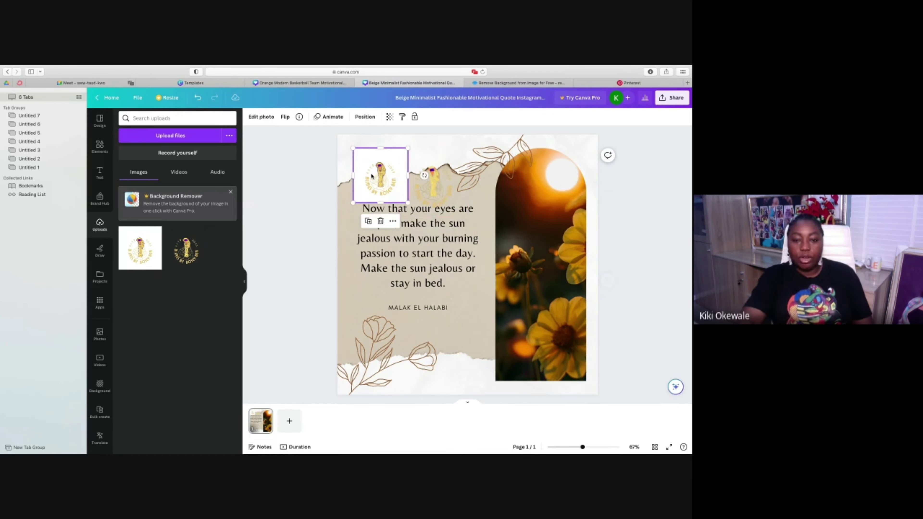
left_click(380, 221)
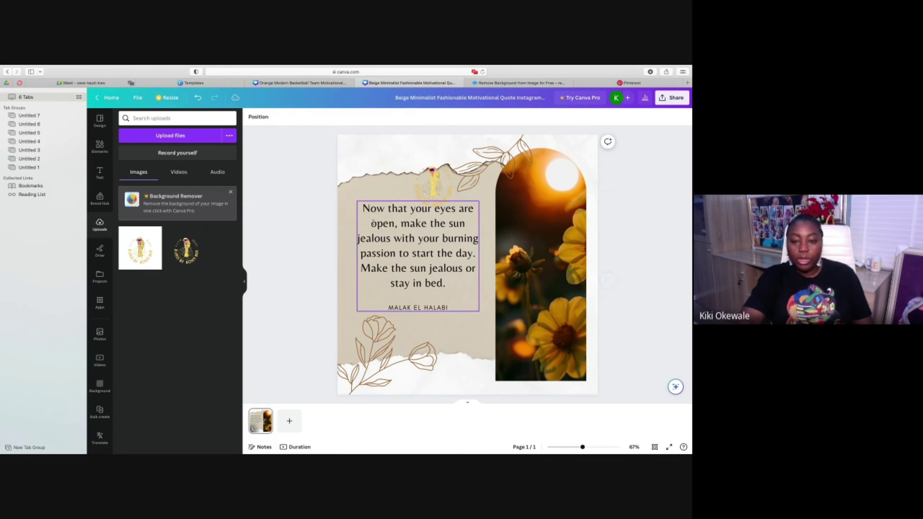
Shift the torn beige paper graphic behind the quote slightly left and down.
left_click(365, 189)
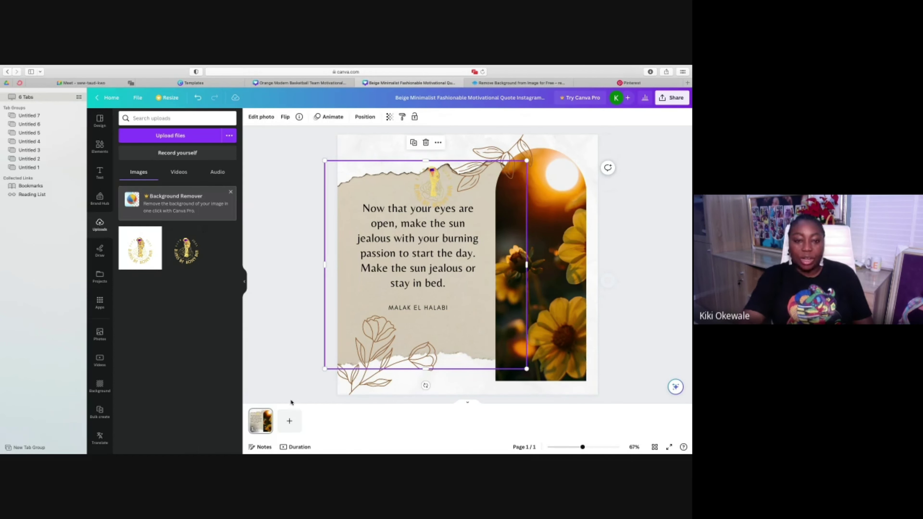
left_click(311, 272)
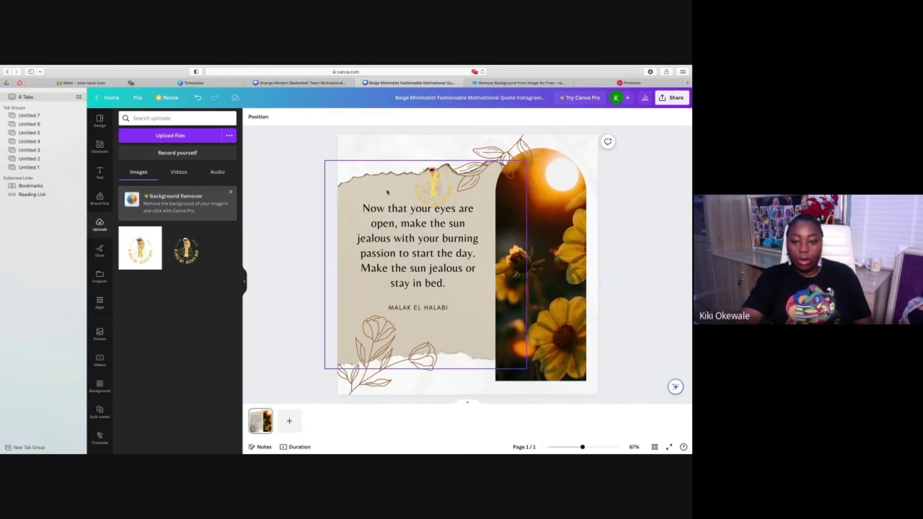
left_click(351, 187)
left_click(362, 155)
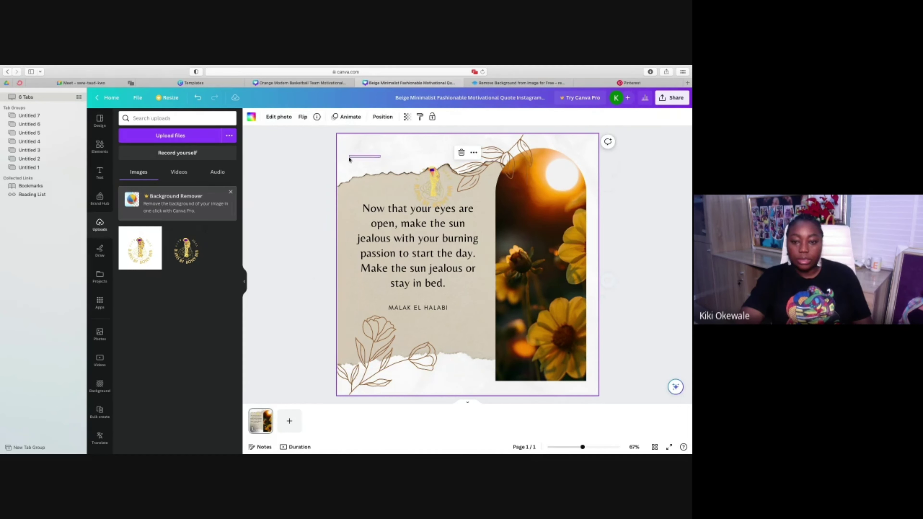
left_click(365, 194)
mouse_move(365, 194)
left_mouse_down()
mouse_move(299, 200)
mouse_move(365, 197)
mouse_move(358, 195)
left_mouse_up()
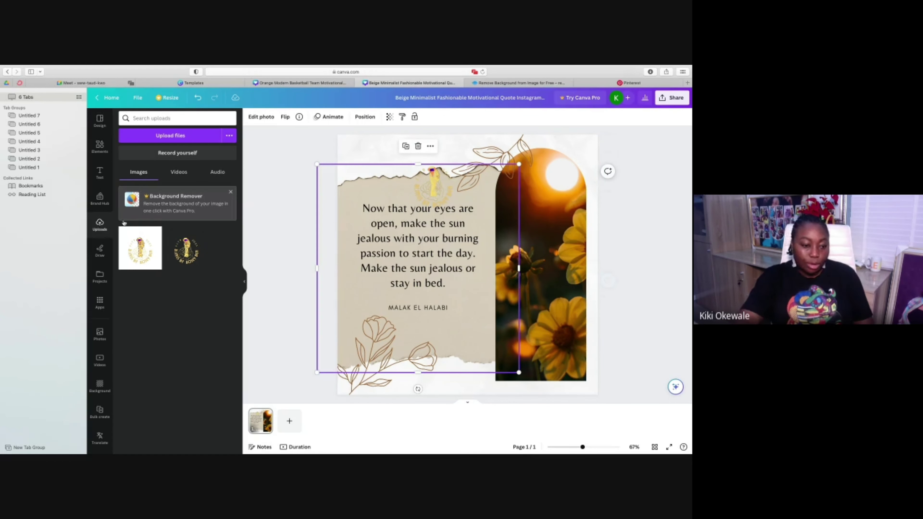
Try brown and red as the page background colour, ending on pink.
left_click(99, 385)
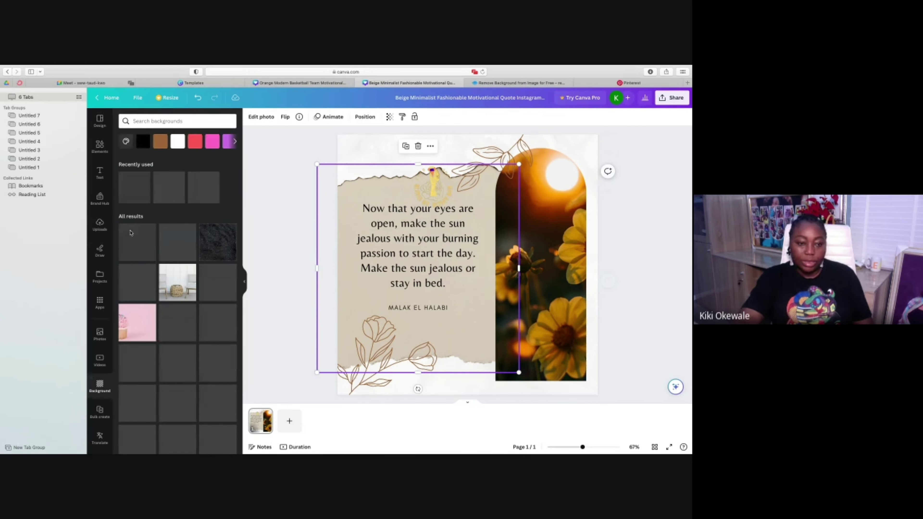
left_click(161, 142)
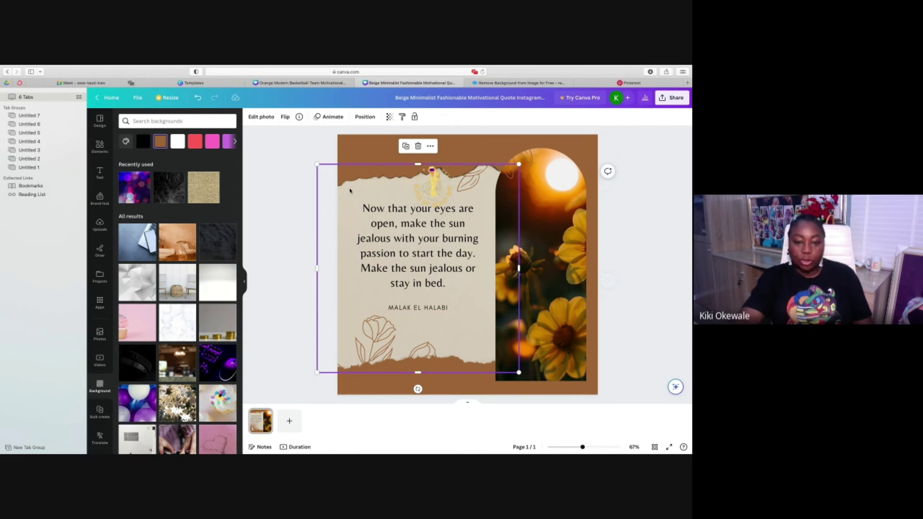
mouse_move(350, 189)
left_mouse_down()
mouse_move(342, 219)
mouse_move(331, 217)
mouse_move(348, 189)
left_mouse_up()
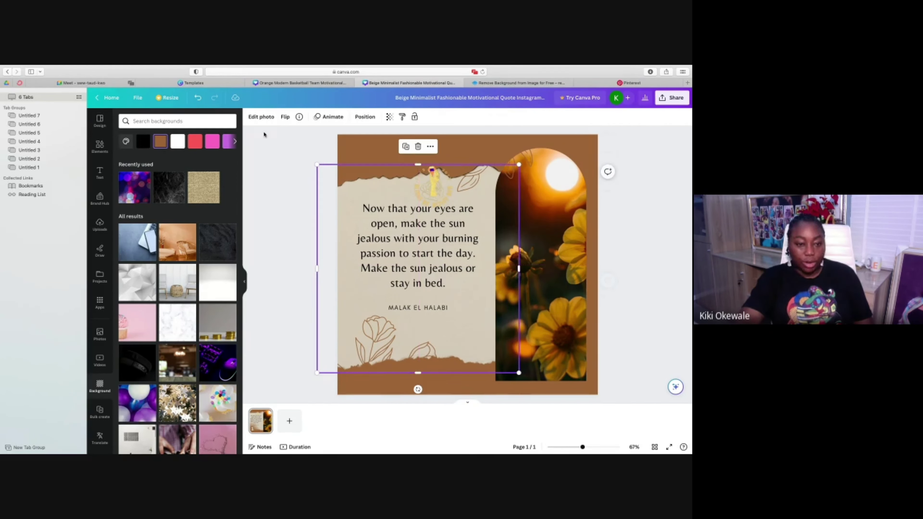
left_click(193, 142)
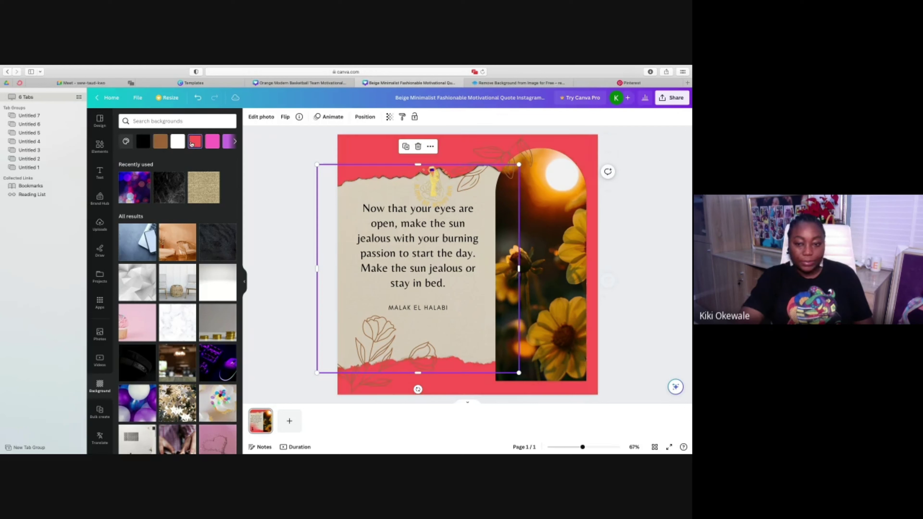
left_click(213, 143)
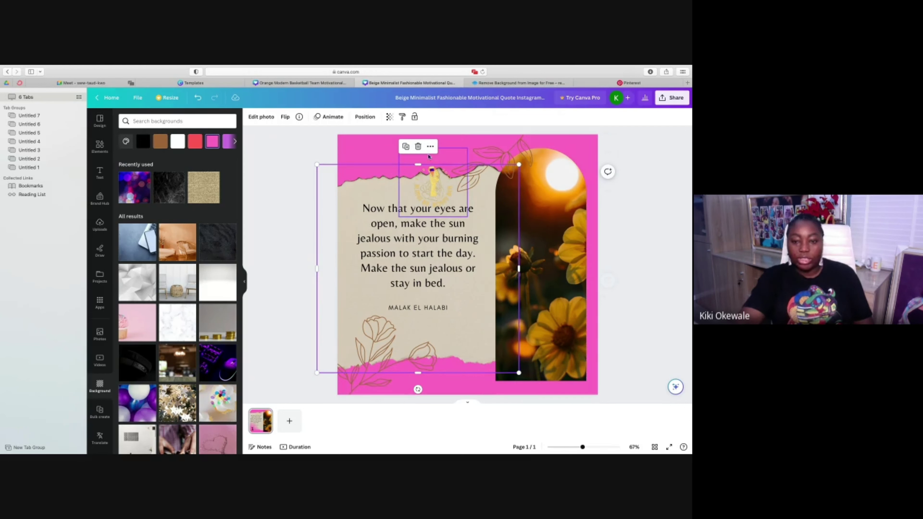
Lower the torn paper graphic and move the transparent logo to the page's upper-left corner, onto the plain background.
left_click_drag(442, 187, 422, 220)
left_click_drag(415, 180, 346, 160)
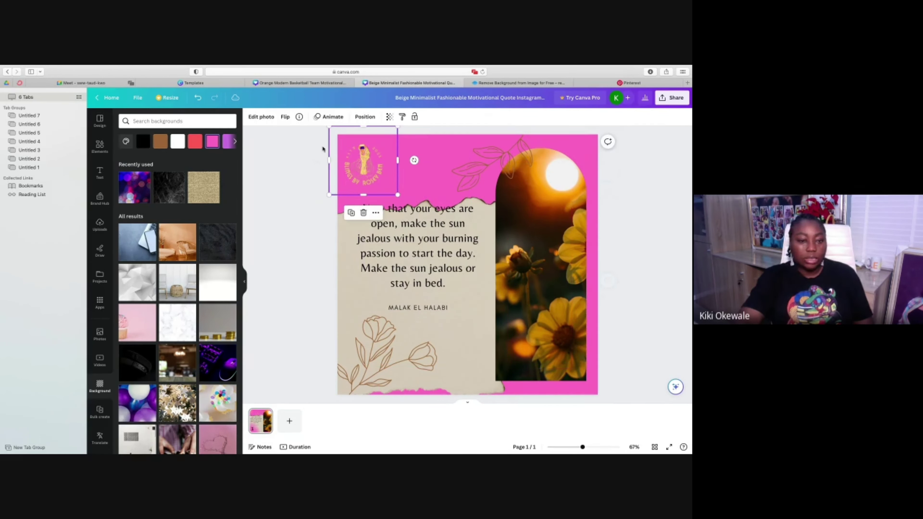
Try blue, orange, yellow and green page background colours behind the transparent logo, ending on turquoise.
scroll(208, 141, "right", 2)
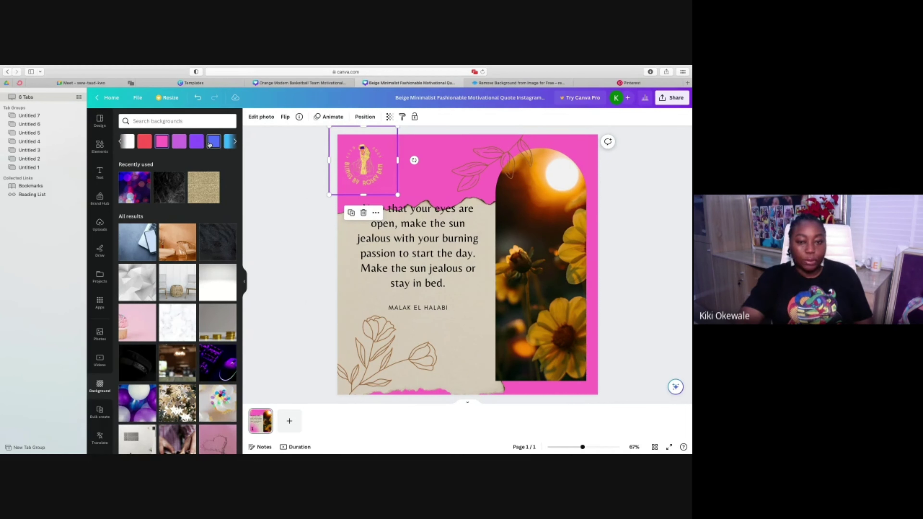
left_click(210, 142)
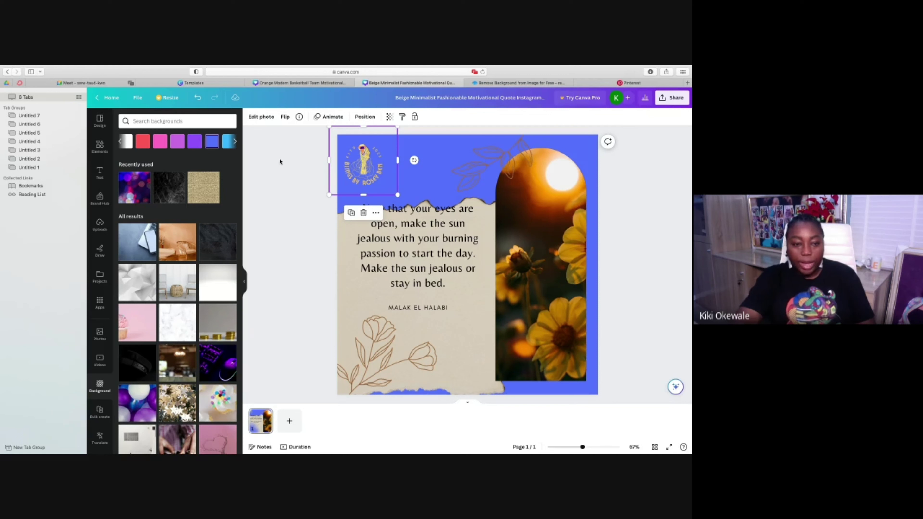
left_click(234, 141)
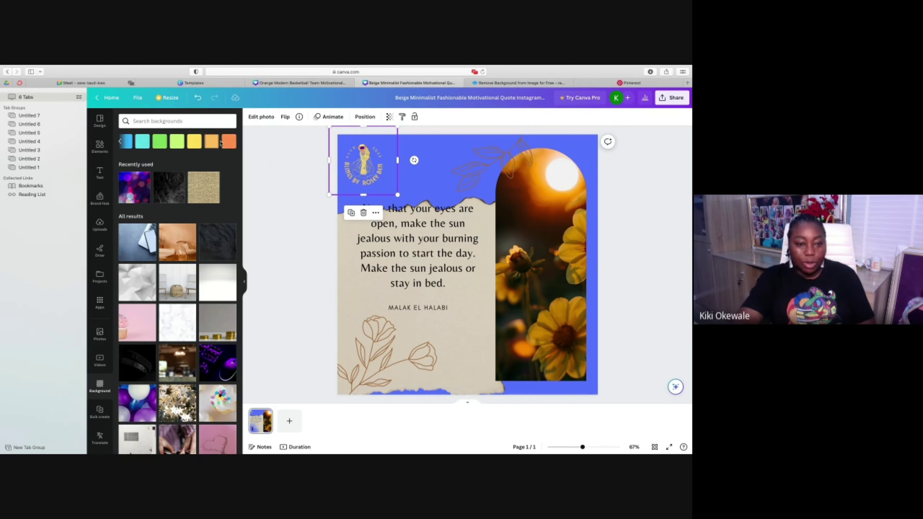
left_click(229, 144)
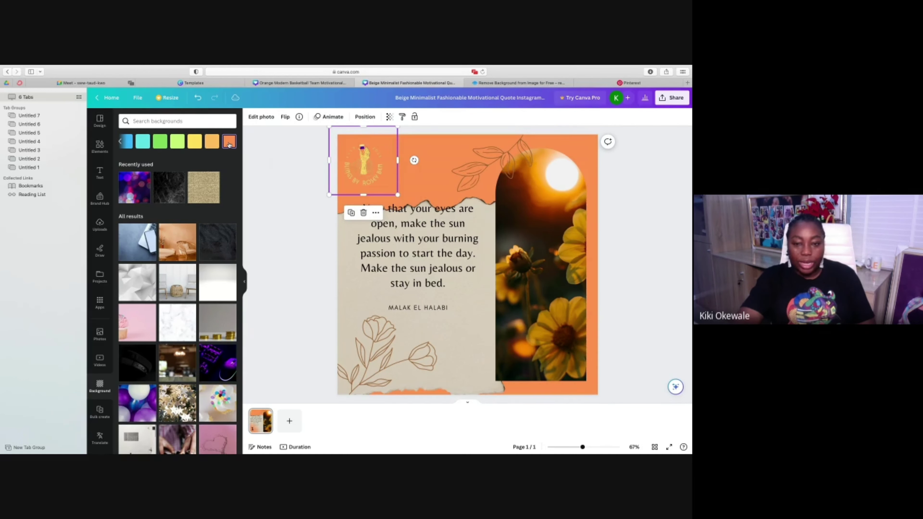
left_click(212, 143)
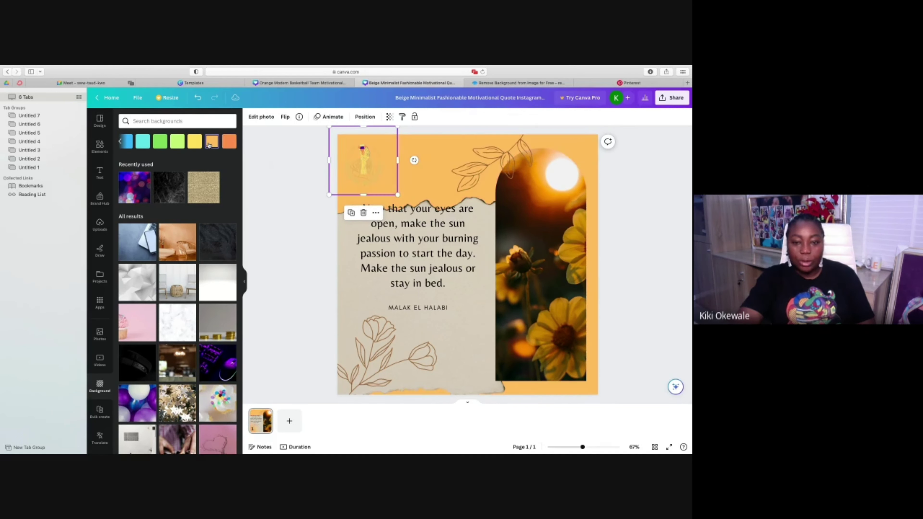
left_click(195, 143)
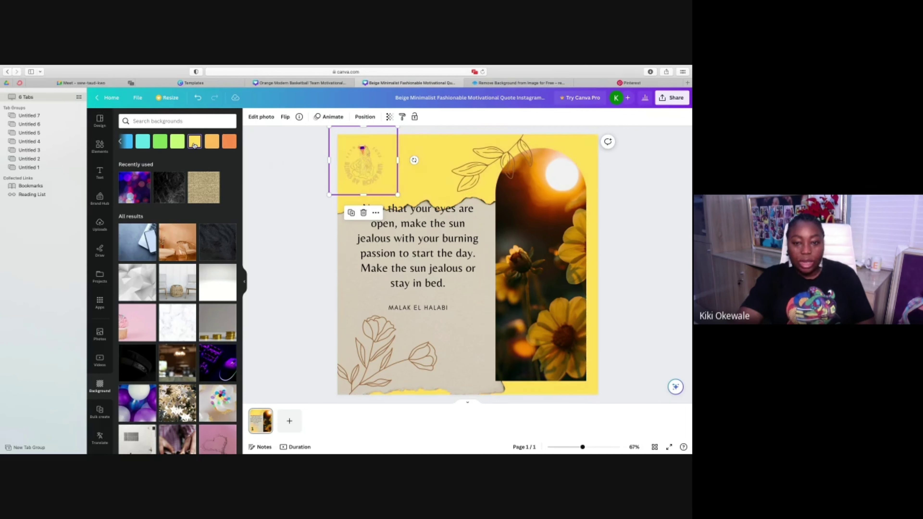
left_click(177, 142)
left_click(160, 142)
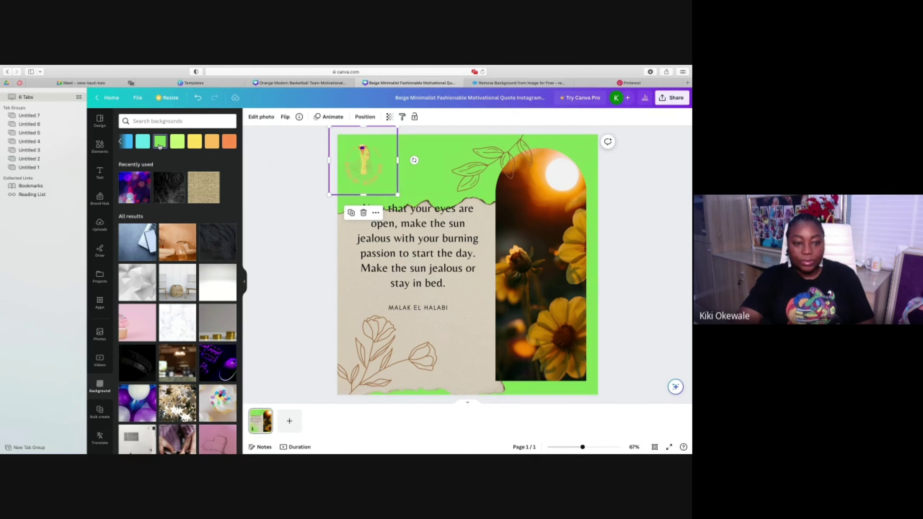
left_click(143, 142)
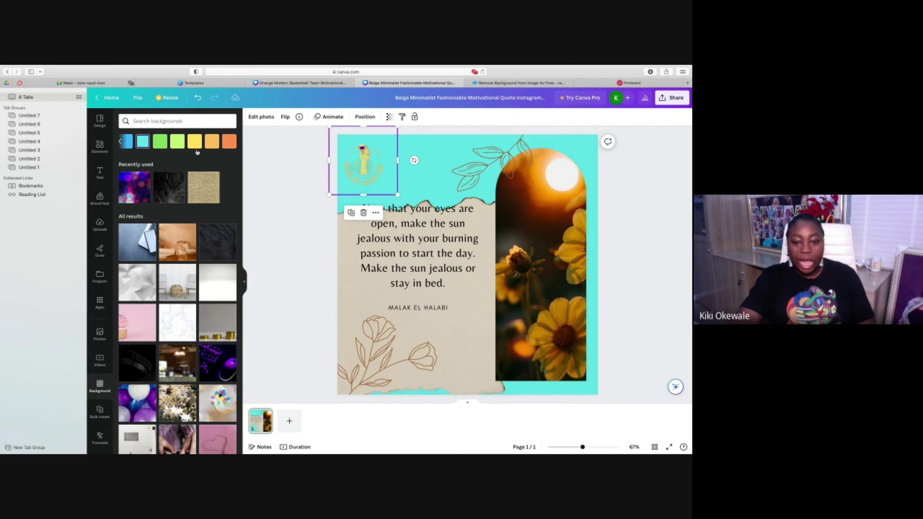
Enlarge the torn paper graphic behind the quote and place the transparent logo on it, beside the lower flower drawing.
left_click(461, 306)
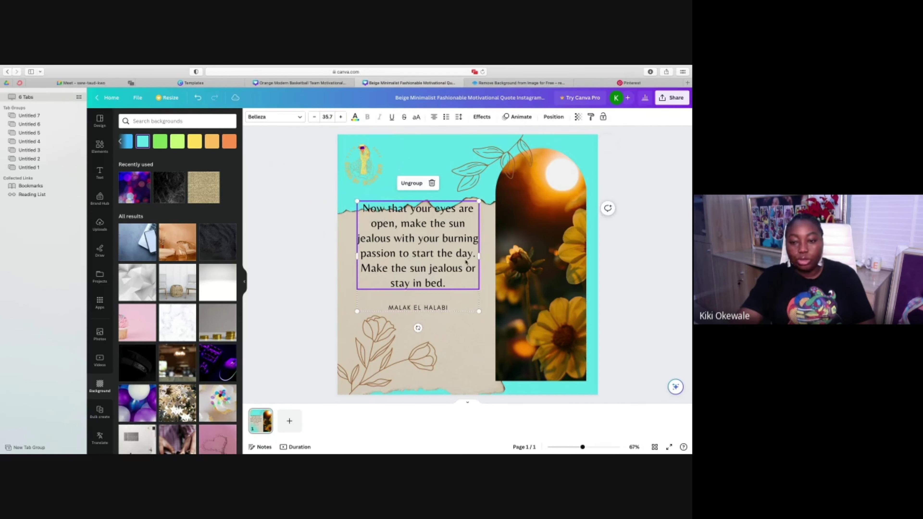
left_click(461, 308)
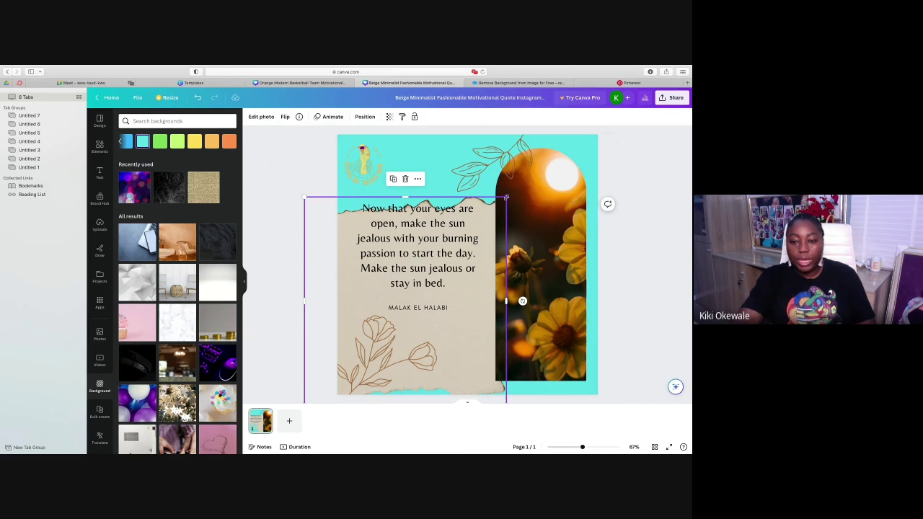
left_click_drag(506, 197, 504, 98)
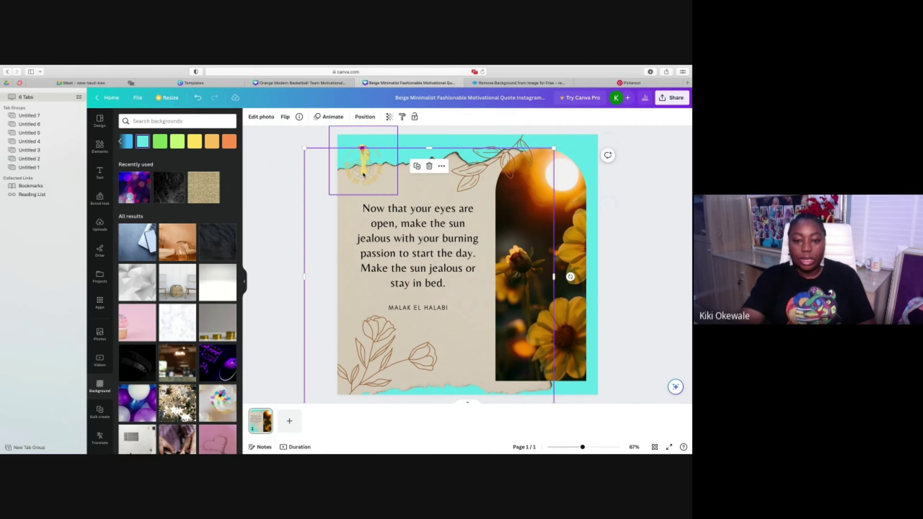
left_click_drag(363, 175, 462, 351)
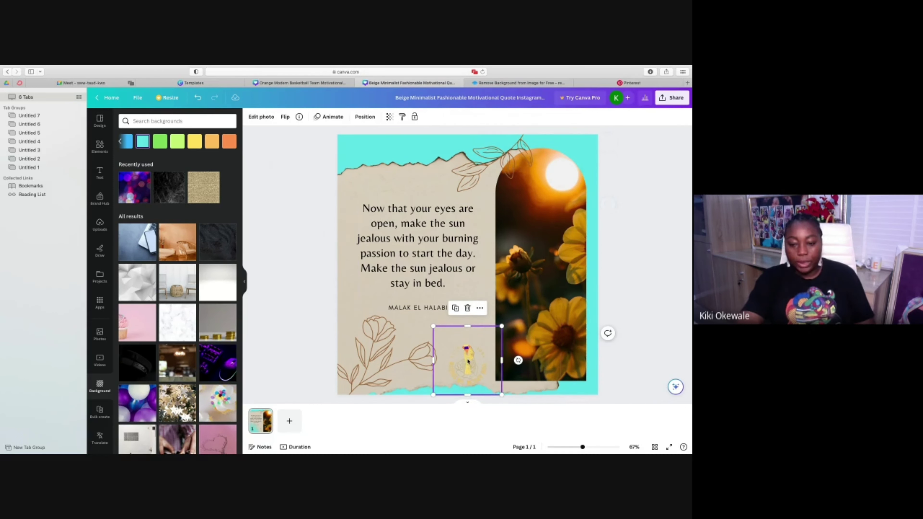
left_click_drag(468, 361, 459, 347)
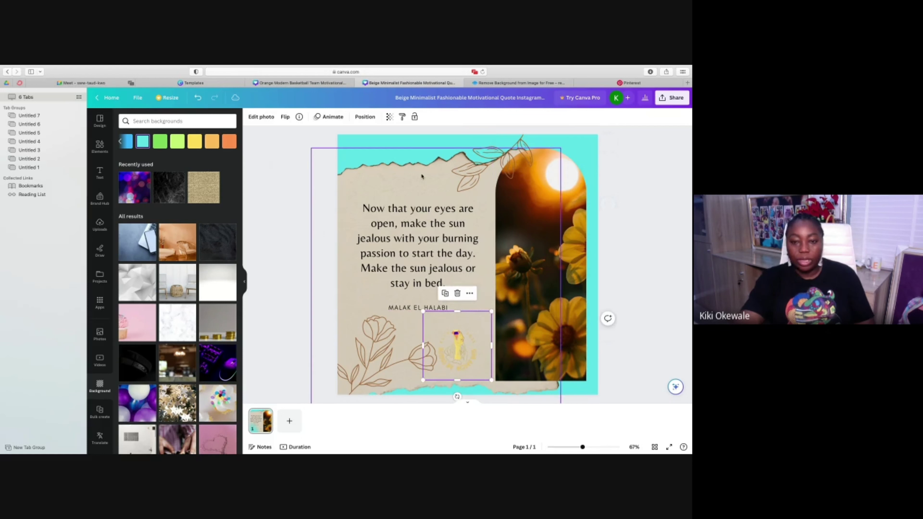
Shrink and reposition the torn paper graphic so it only frames the quote and its author line.
left_click(427, 169)
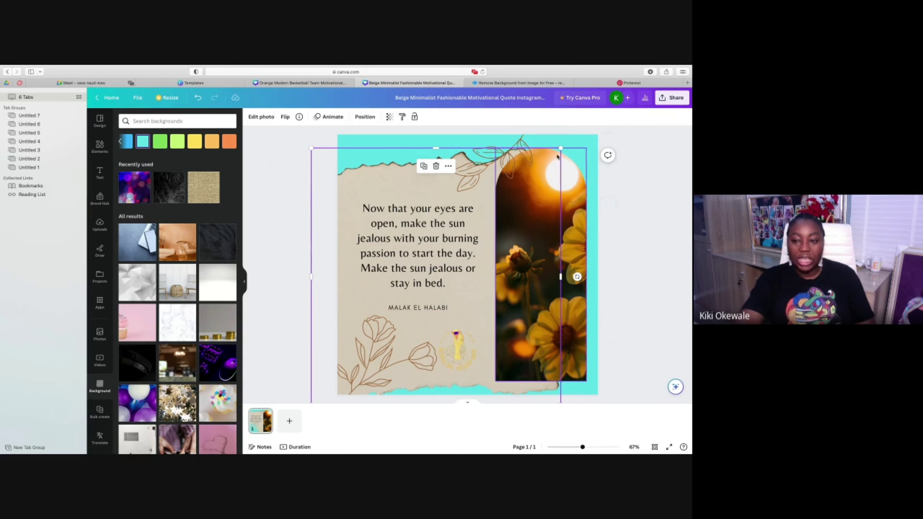
left_click_drag(561, 149, 464, 248)
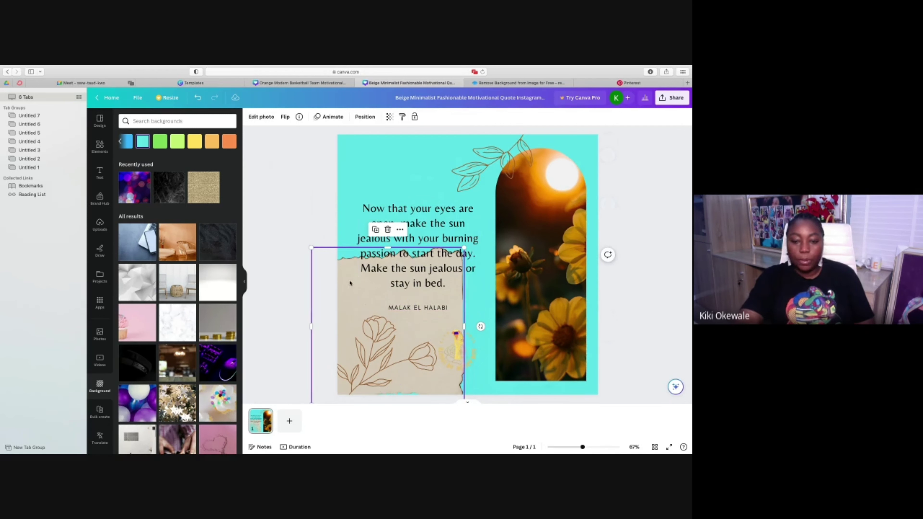
left_click_drag(351, 281, 379, 213)
left_click(377, 213)
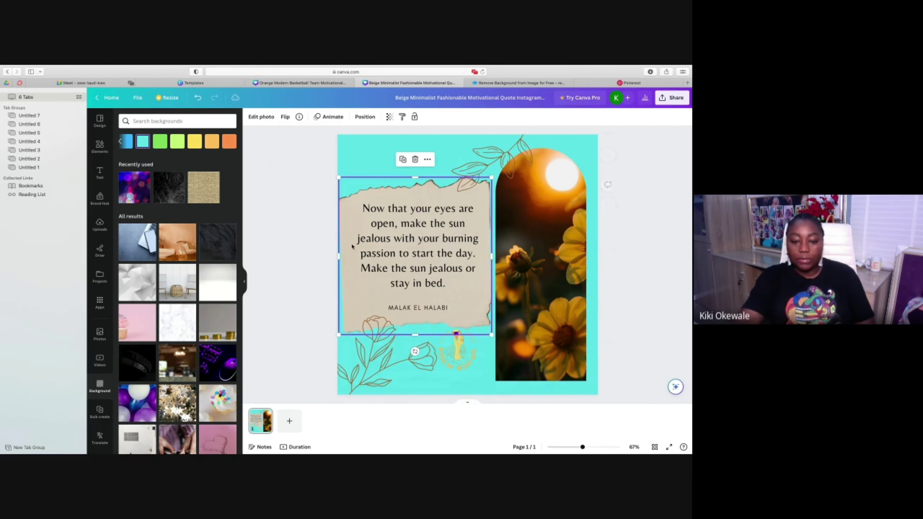
left_click_drag(339, 335, 352, 321)
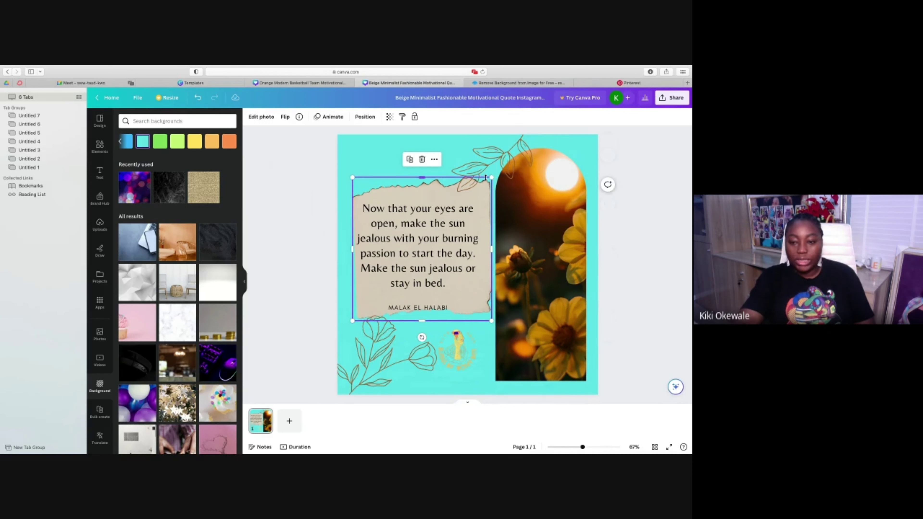
left_click_drag(491, 178, 482, 187)
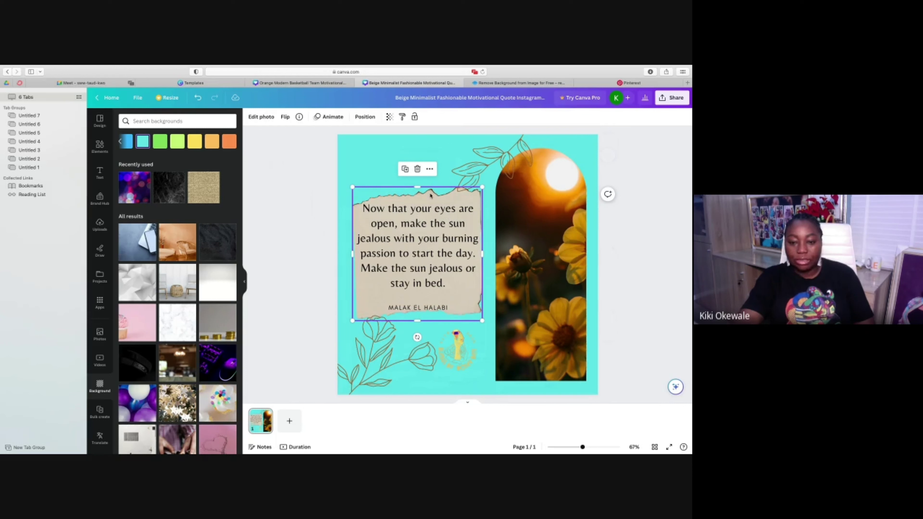
left_click_drag(430, 195, 430, 196)
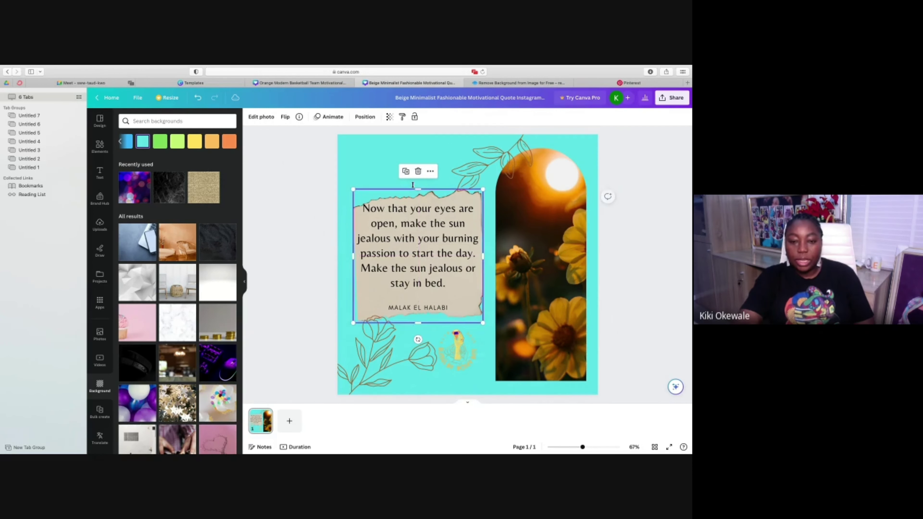
left_click(282, 182)
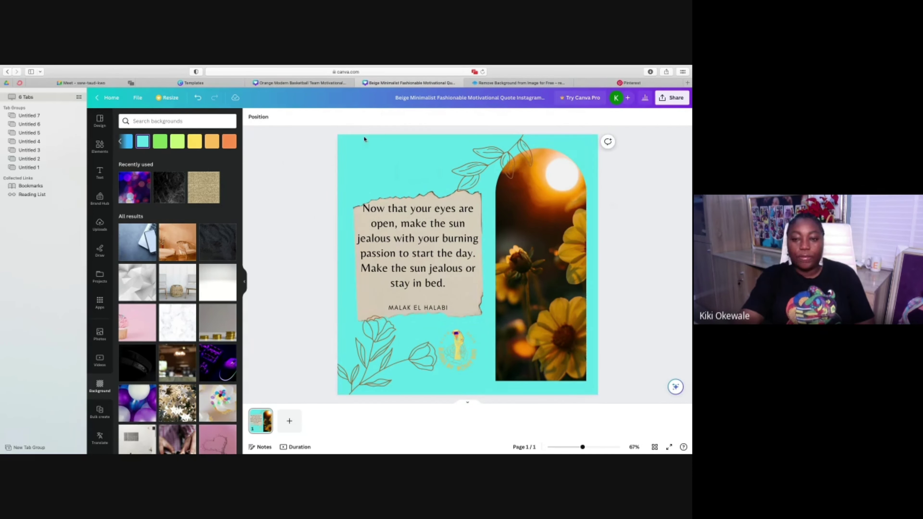
Change the page background to the dark purple taken from the logo's photo colours.
left_click(387, 149)
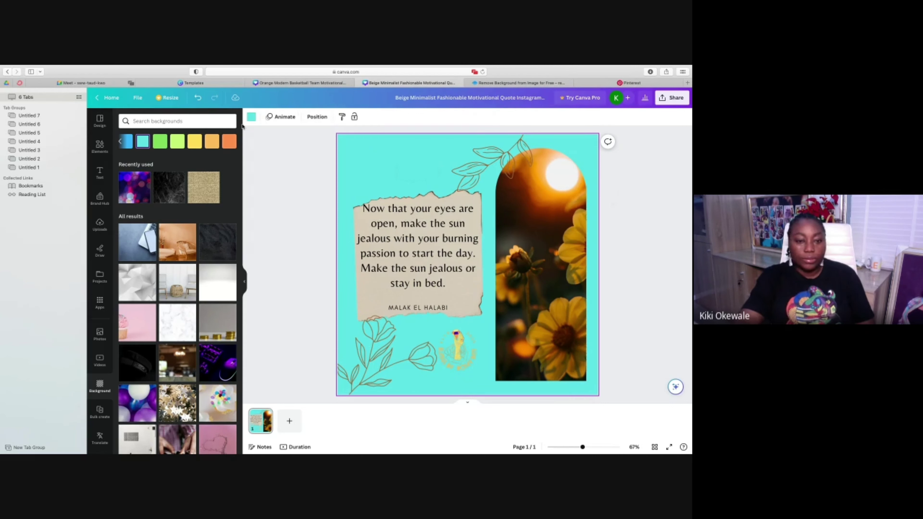
left_click(250, 117)
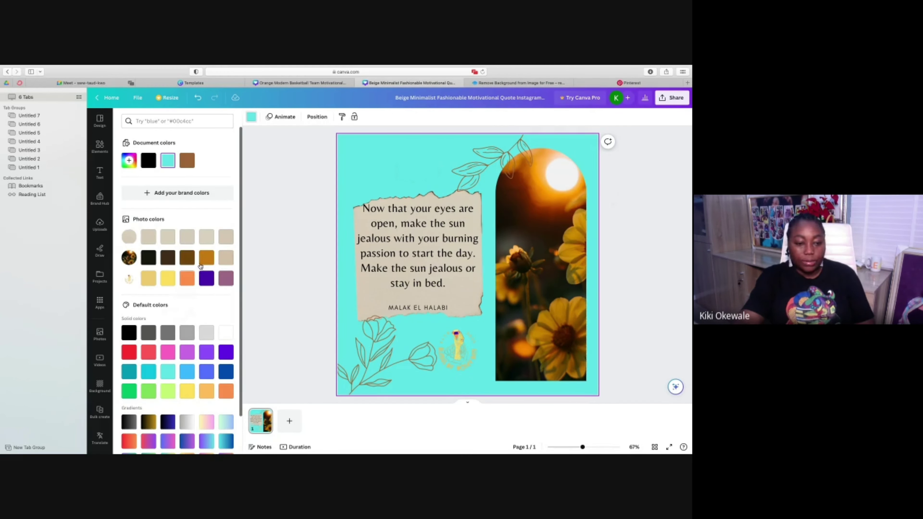
left_click(203, 279)
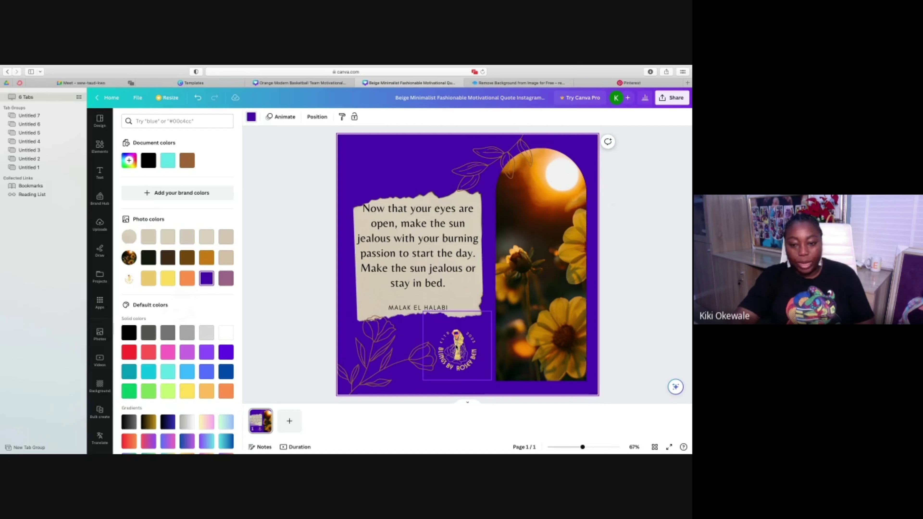
Move the transparent logo to the page's upper-left corner, above the torn paper graphic.
left_click(461, 353)
left_click_drag(461, 352, 377, 167)
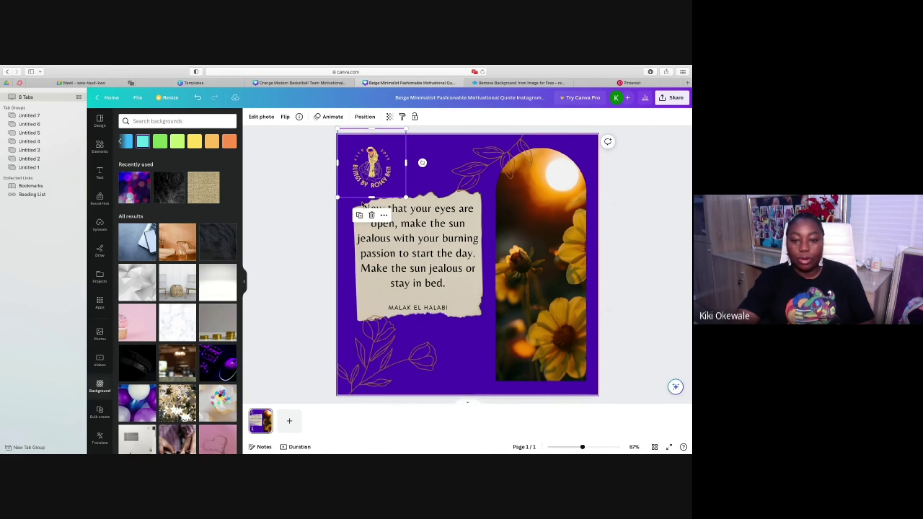
left_click(295, 224)
Examine the font choices for the quote and the available text styles and font combinations.
left_click(541, 231)
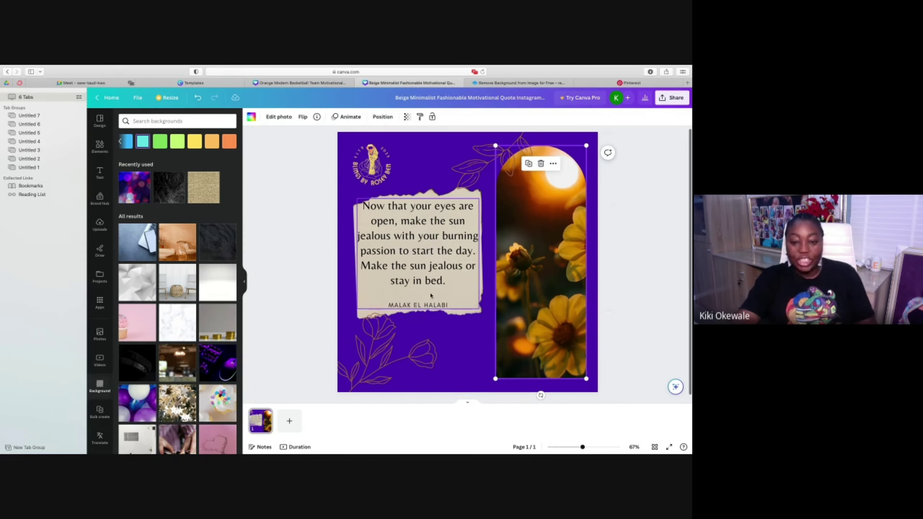
left_click(457, 255)
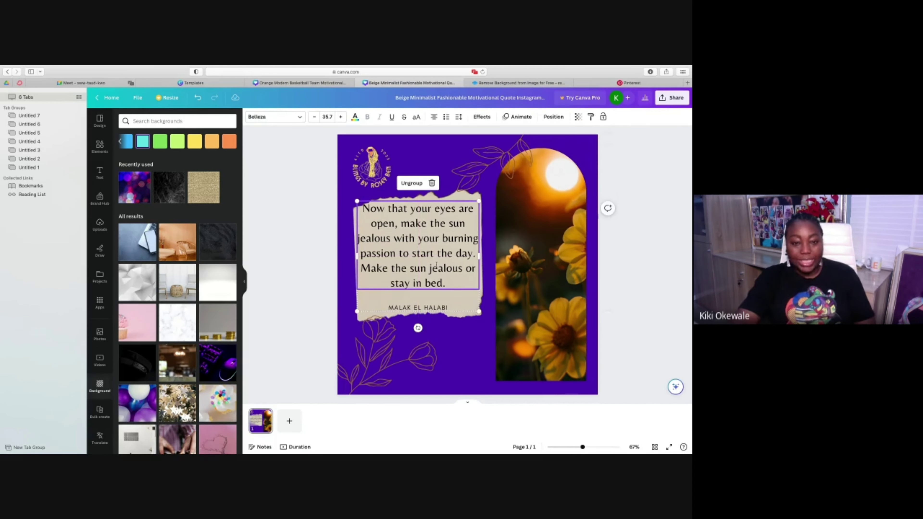
left_click(298, 121)
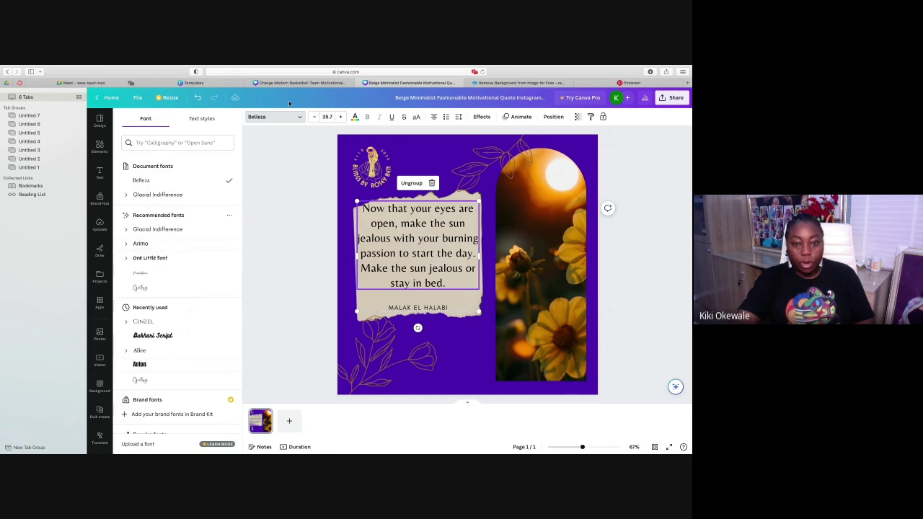
left_click(303, 149)
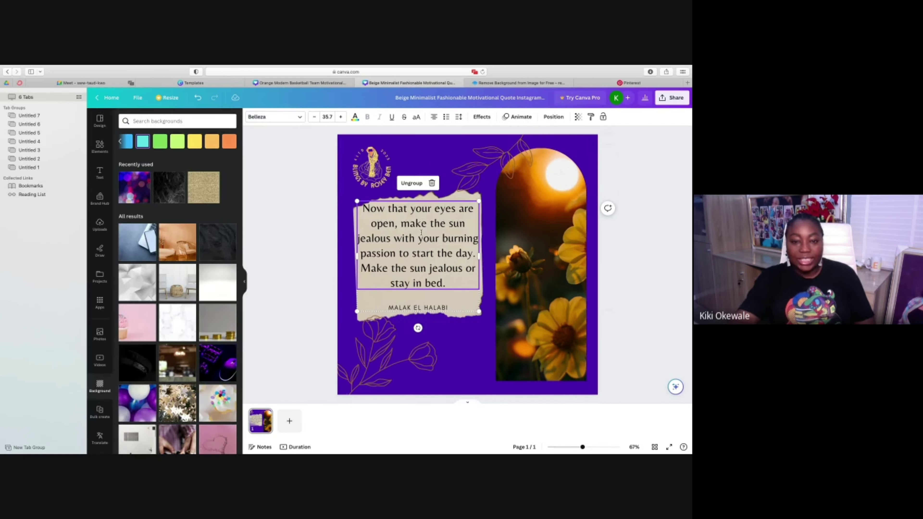
left_click(100, 173)
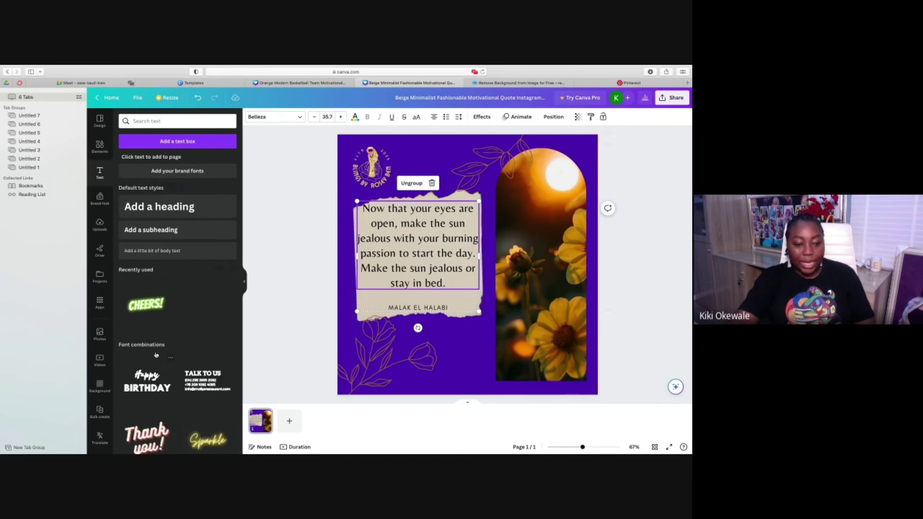
scroll(157, 359, "down", 6)
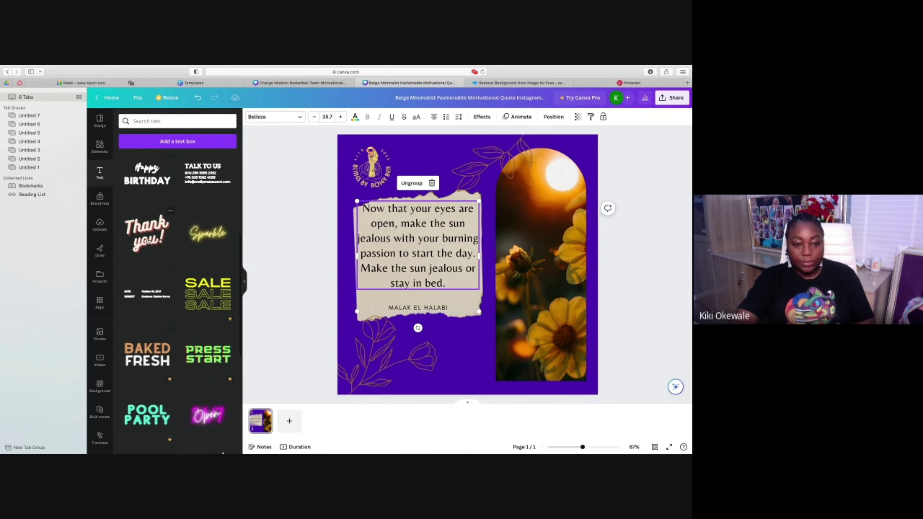
scroll(147, 249, "up", 6)
left_click(262, 255)
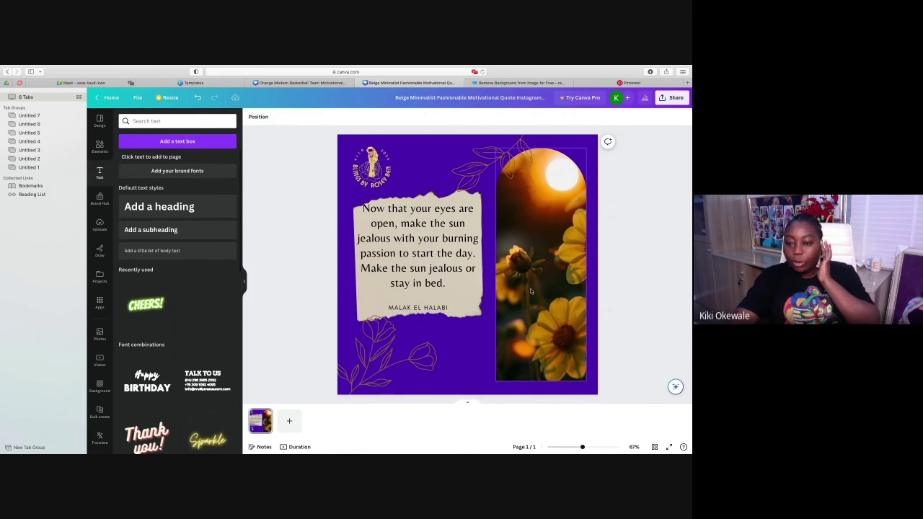
Search the photos for "good morning" and replace the sunflower picture in the arched frame with the coffee cup and beans photo.
left_click(544, 285)
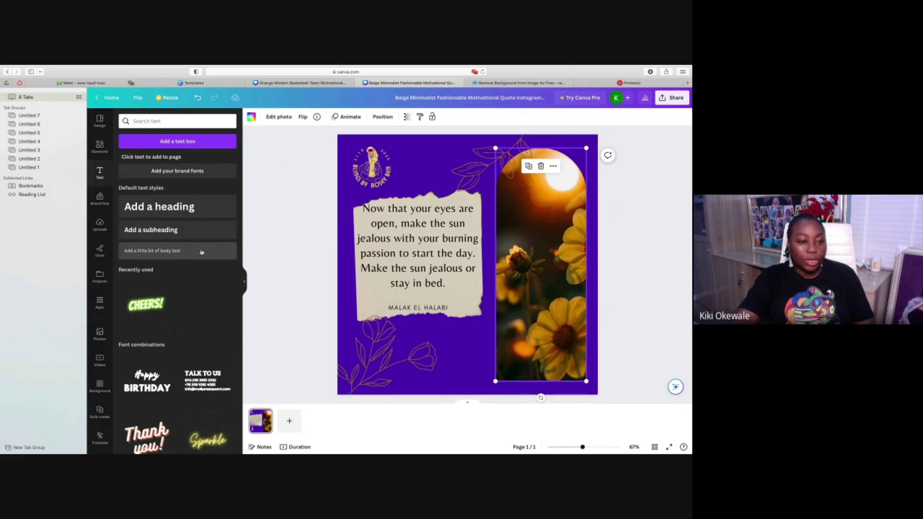
left_click(100, 333)
left_click(155, 120)
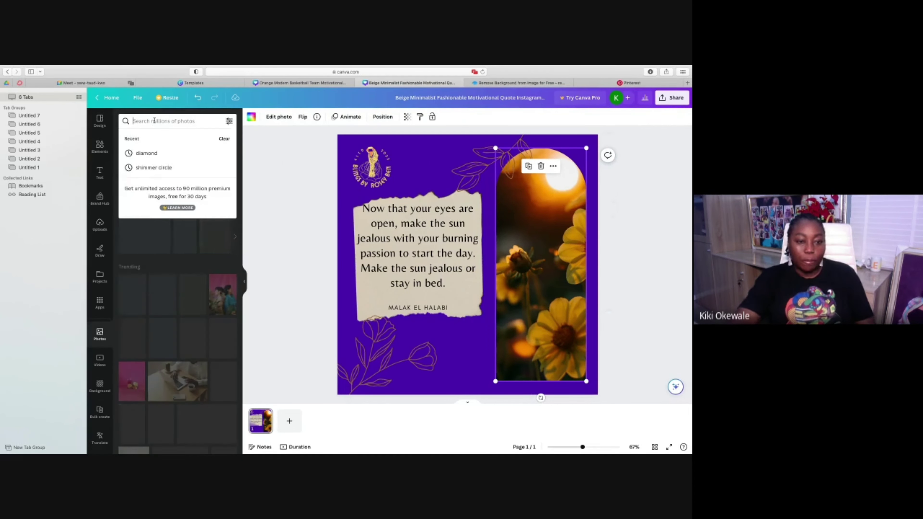
type("MORNING")
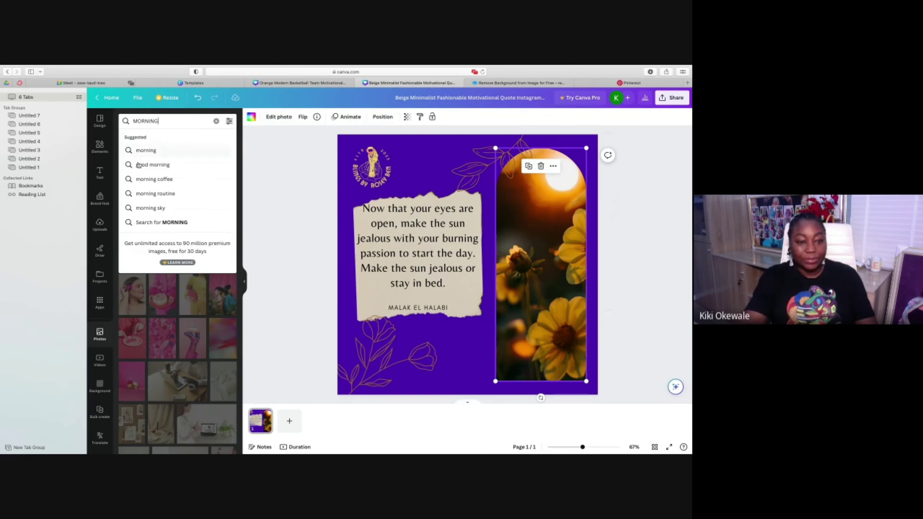
left_click(156, 167)
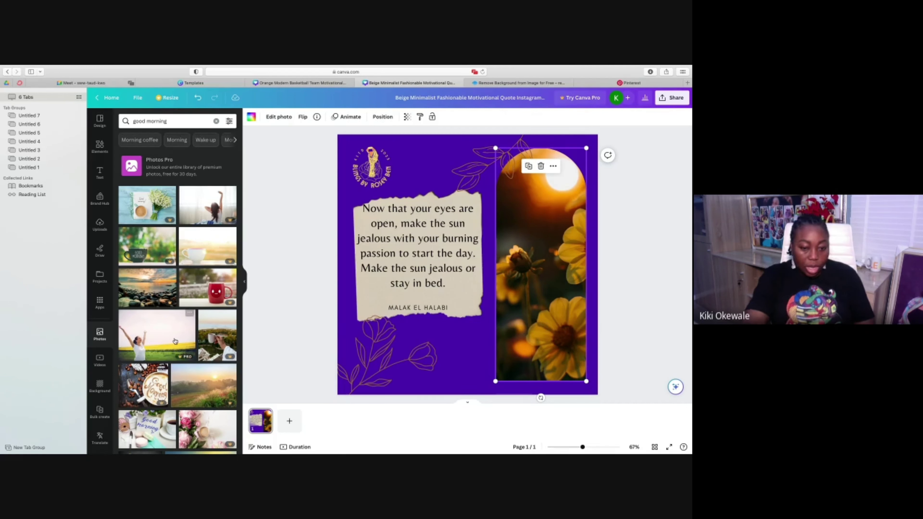
left_click_drag(149, 380, 538, 311)
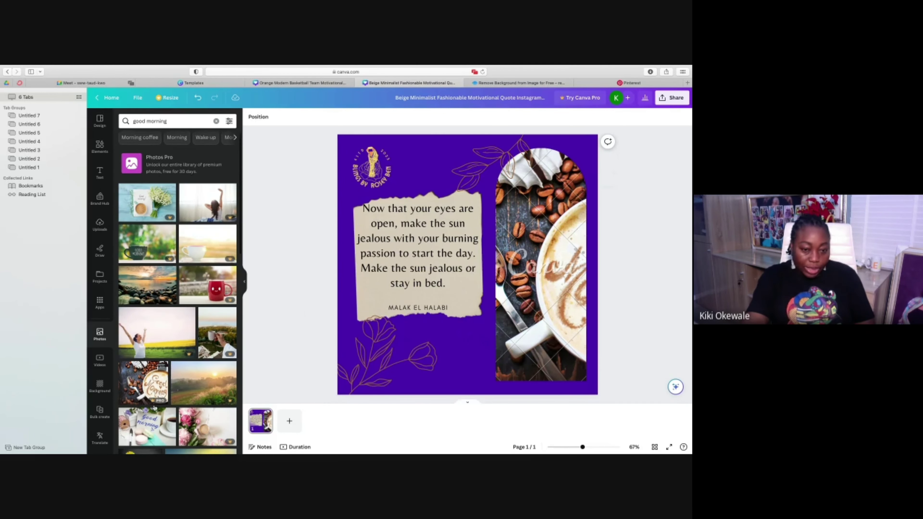
Try the photo with blue "Good morning" lettering and macarons in the arched frame.
scroll(153, 408, "down", 2)
scroll(155, 407, "up", 3)
scroll(156, 400, "down", 2)
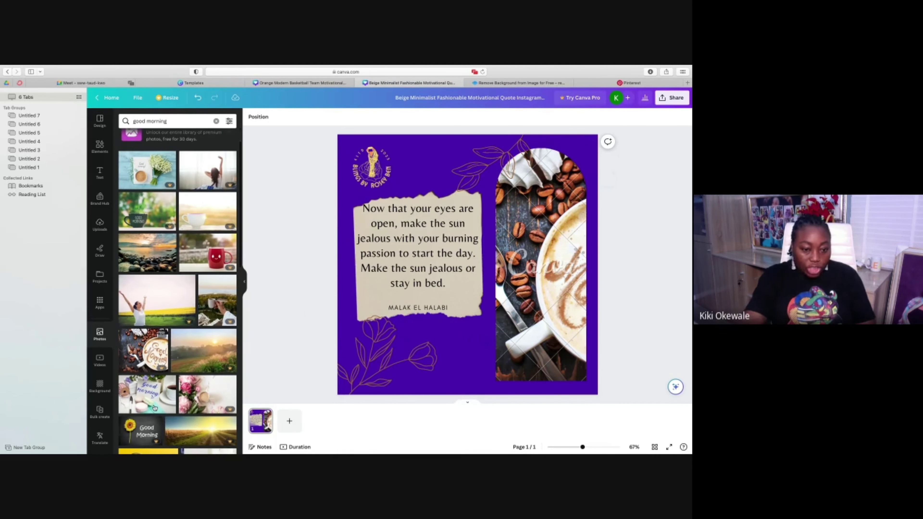
scroll(182, 315, "down", 5)
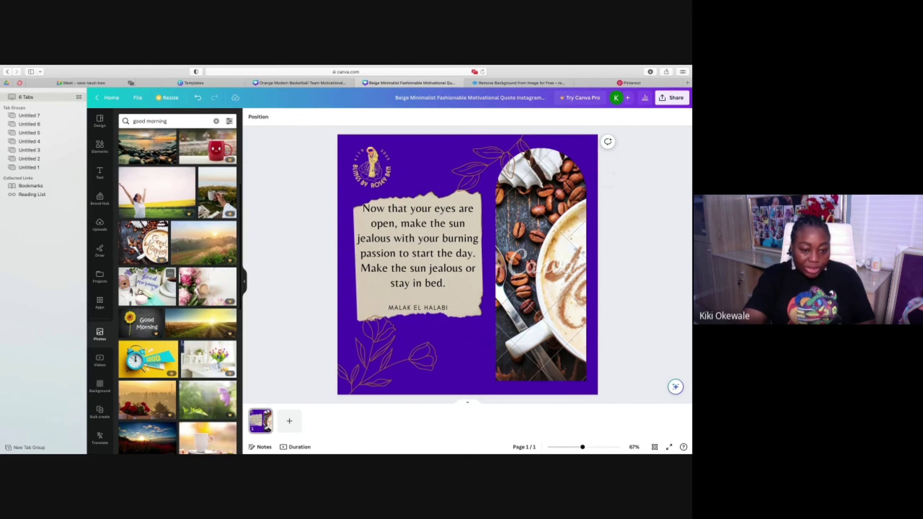
left_click_drag(140, 291, 514, 338)
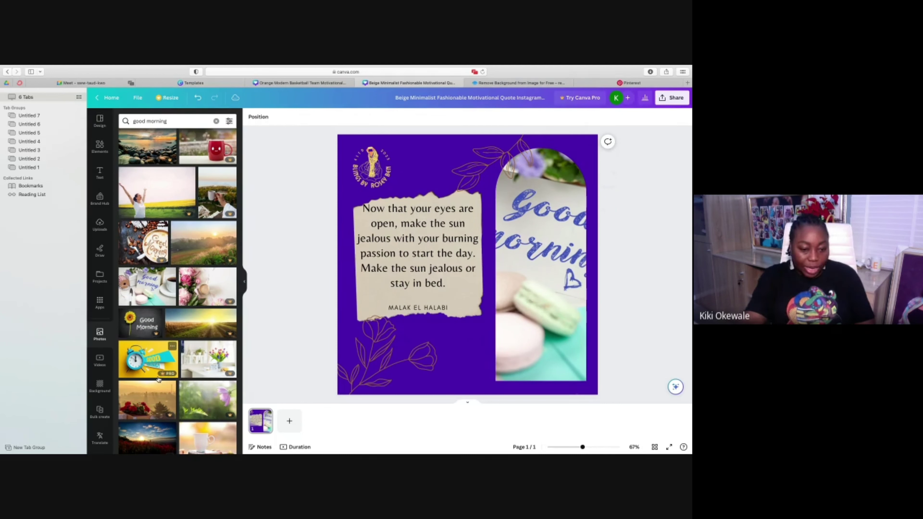
Try the bedside alarm clock photo in the arched frame and shift its crop so the whole clock face is centred.
scroll(159, 380, "down", 3)
scroll(158, 379, "down", 5)
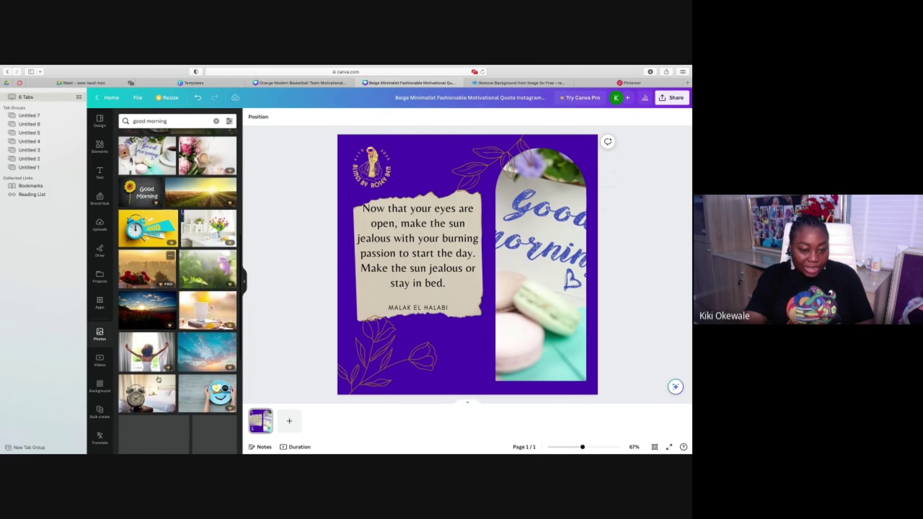
scroll(158, 379, "down", 3)
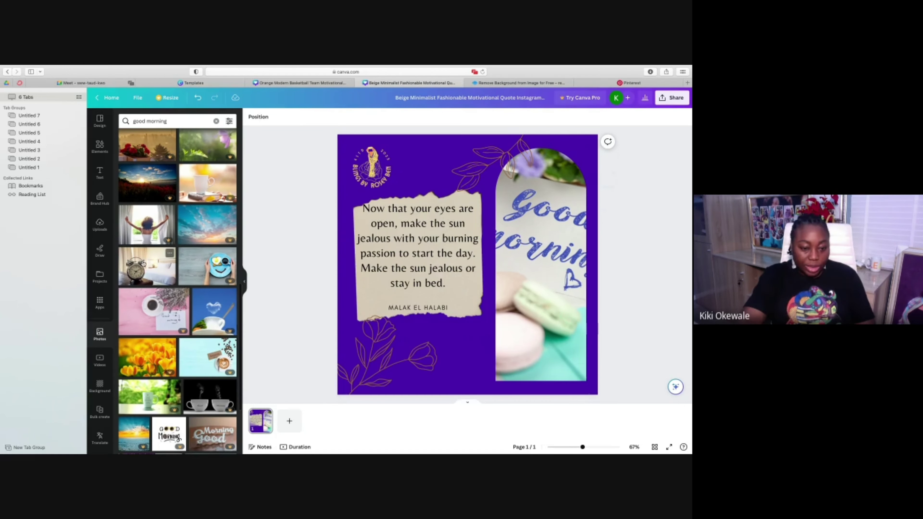
left_click(143, 264)
left_click_drag(476, 291, 540, 295)
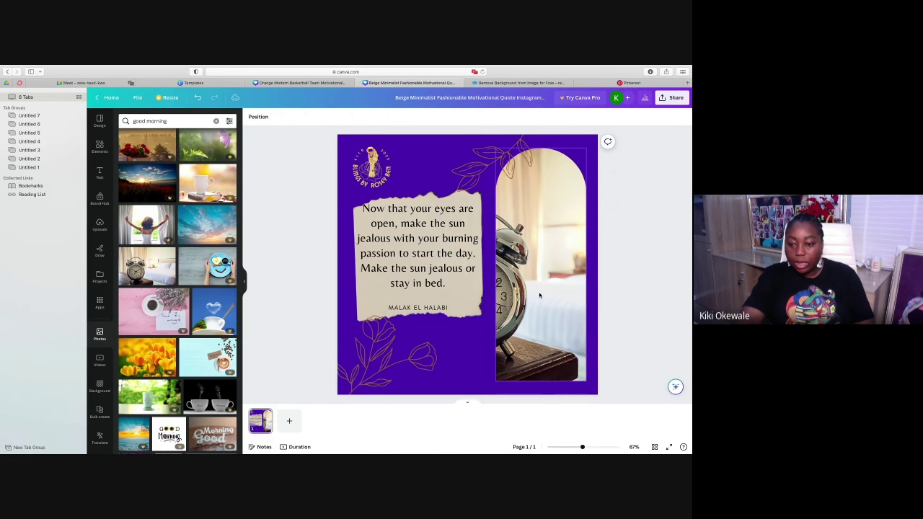
double_click(558, 295)
left_click_drag(564, 291, 622, 289)
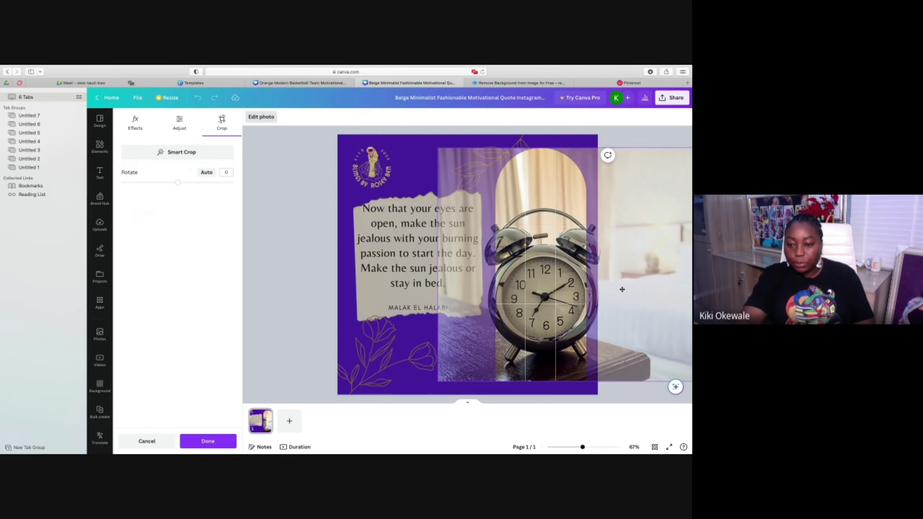
left_click(268, 293)
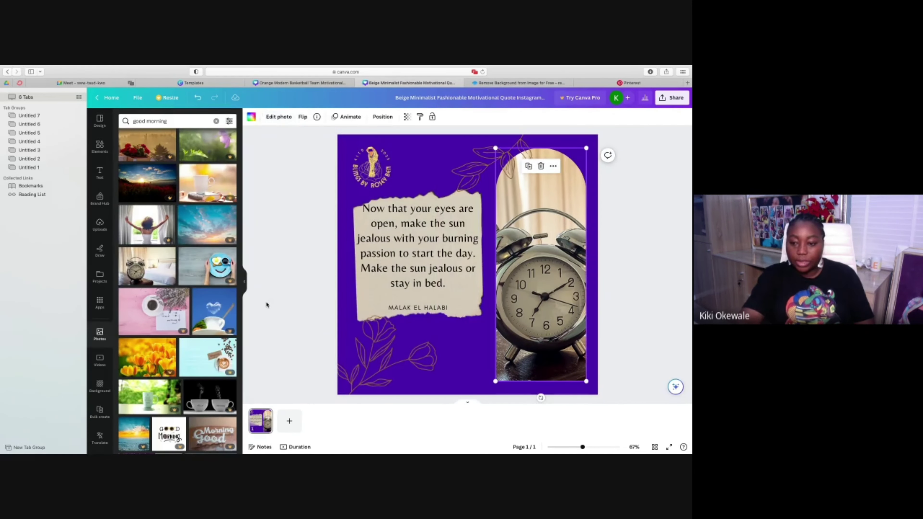
left_click(284, 278)
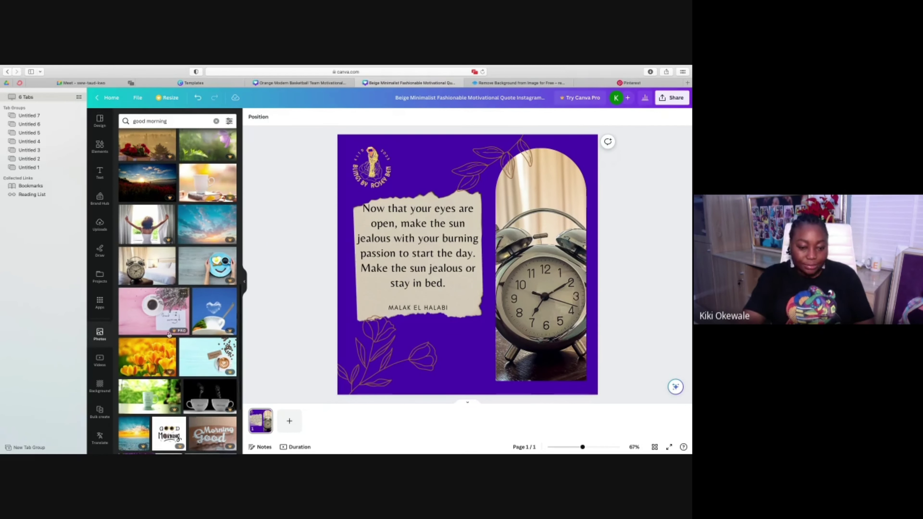
Place the photo of a hand holding a "Good Morning" mug in the arched frame and shrink the frame slightly from its upper-right corner.
scroll(169, 335, "down", 2)
scroll(169, 334, "down", 3)
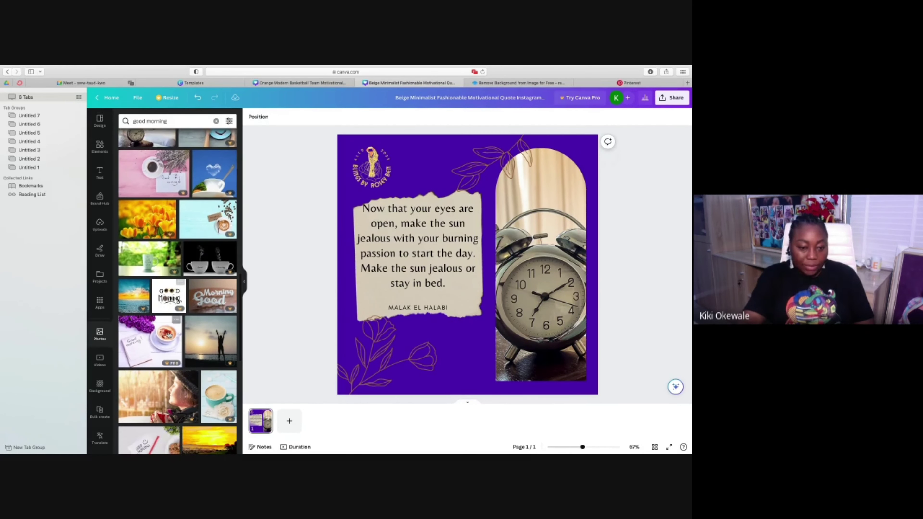
scroll(169, 334, "down", 4)
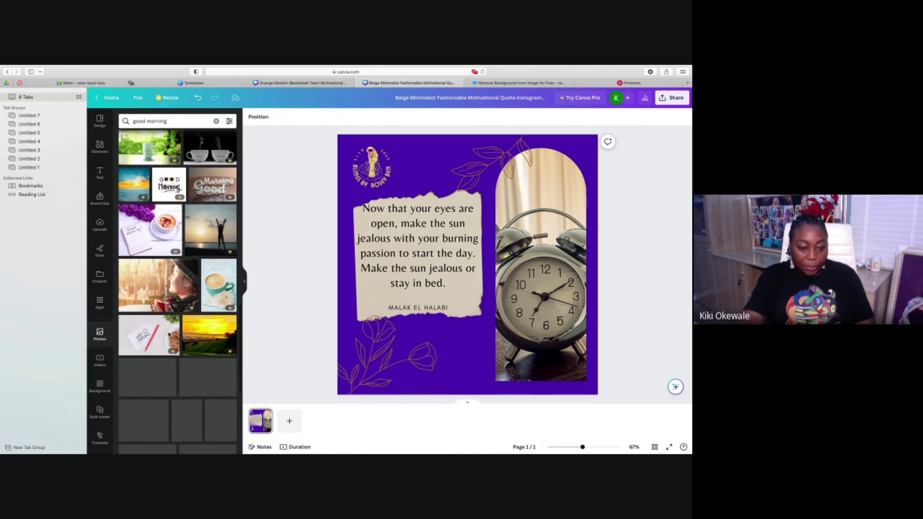
scroll(169, 335, "down", 4)
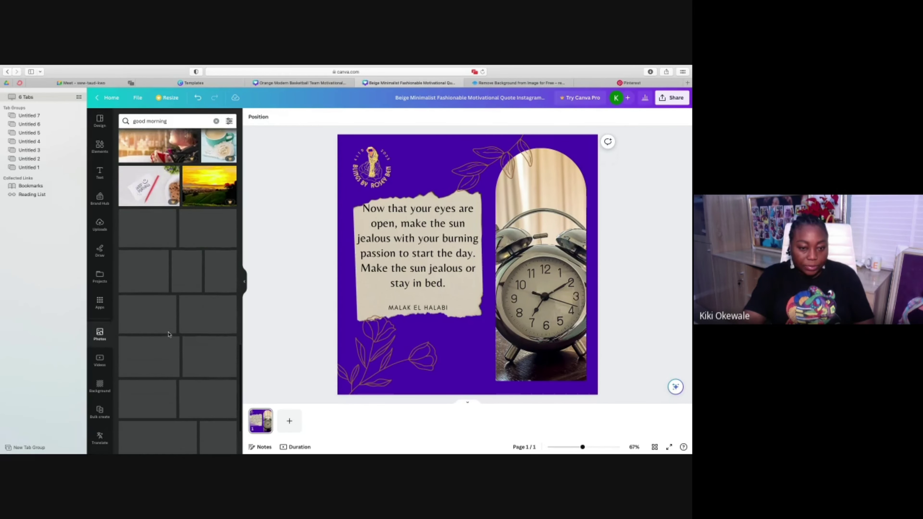
scroll(168, 334, "down", 2)
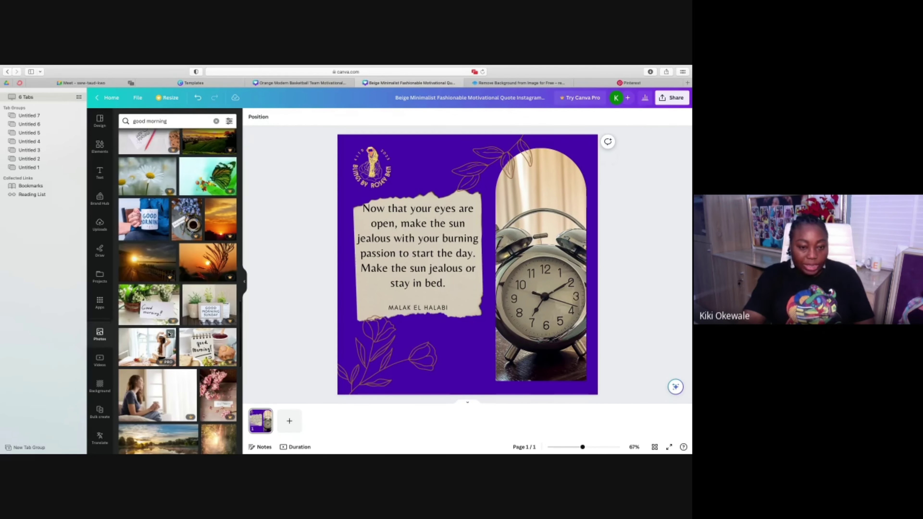
scroll(169, 334, "down", 2)
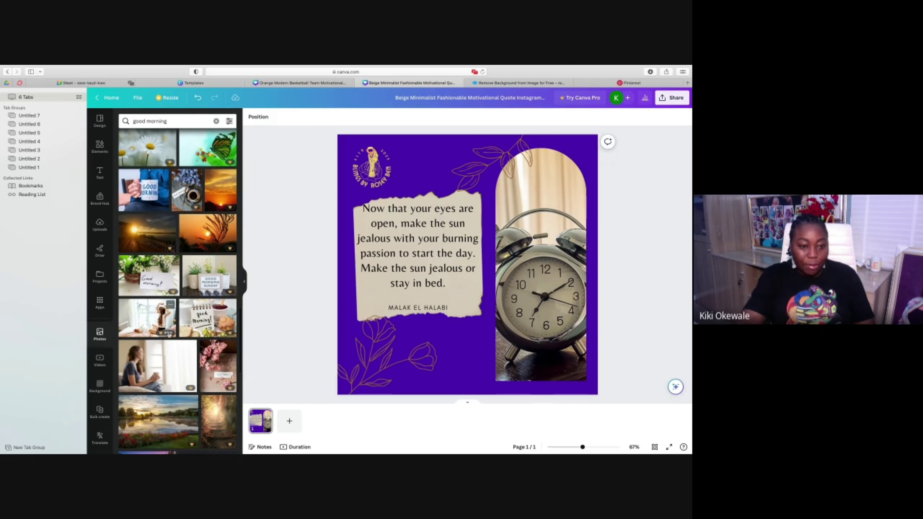
scroll(128, 182, "up", 1)
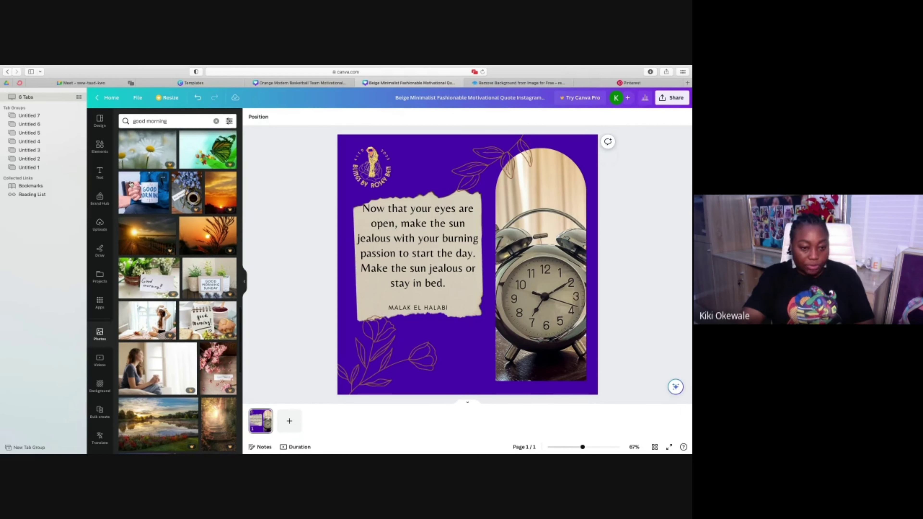
left_click(147, 201)
left_click_drag(494, 256, 526, 252)
left_click(558, 251)
double_click(558, 251)
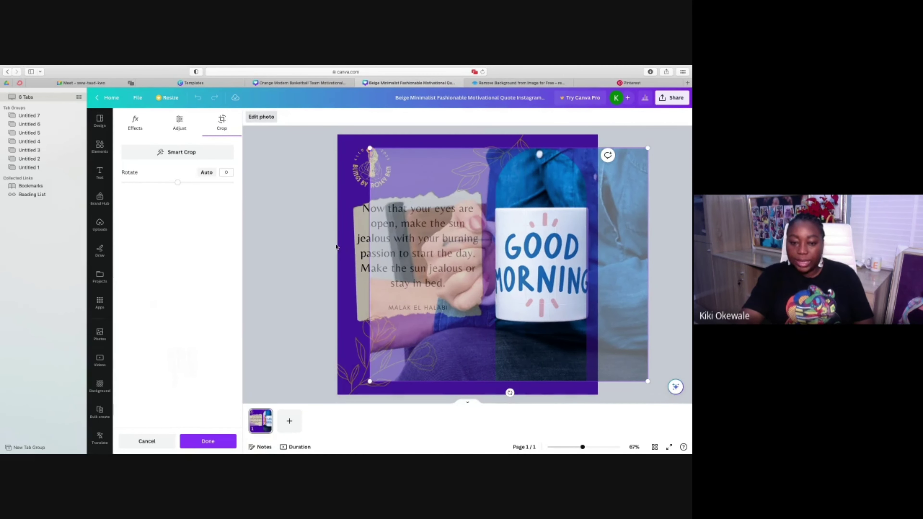
left_click(315, 240)
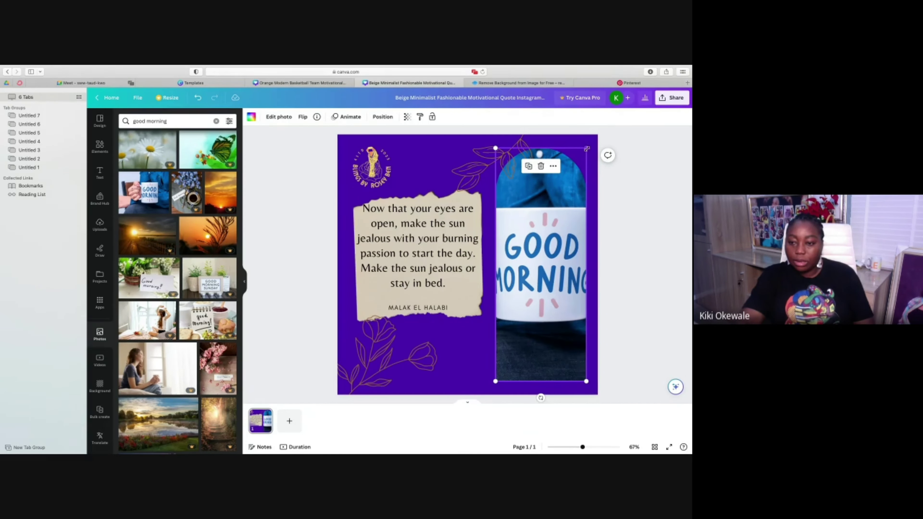
left_click_drag(587, 149, 582, 157)
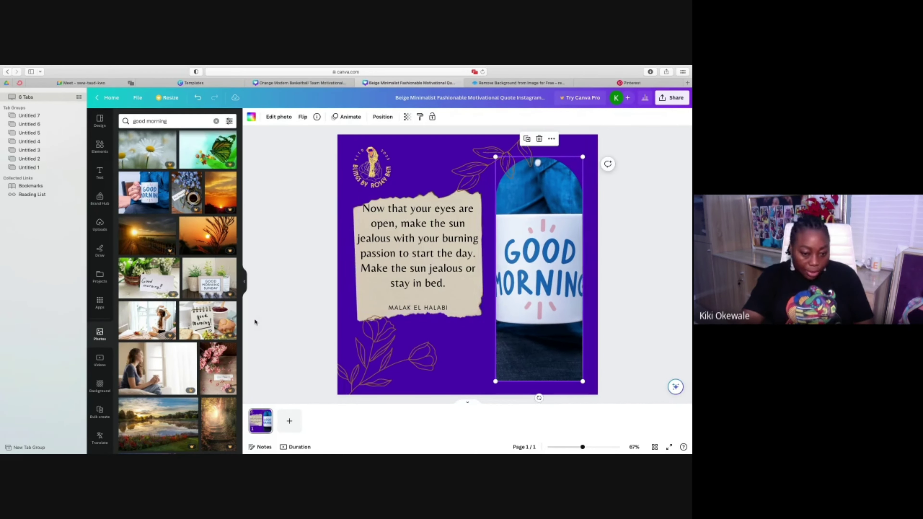
Try the photo of a yellow cup in front of a misty forest in the arched frame.
scroll(196, 329, "down", 6)
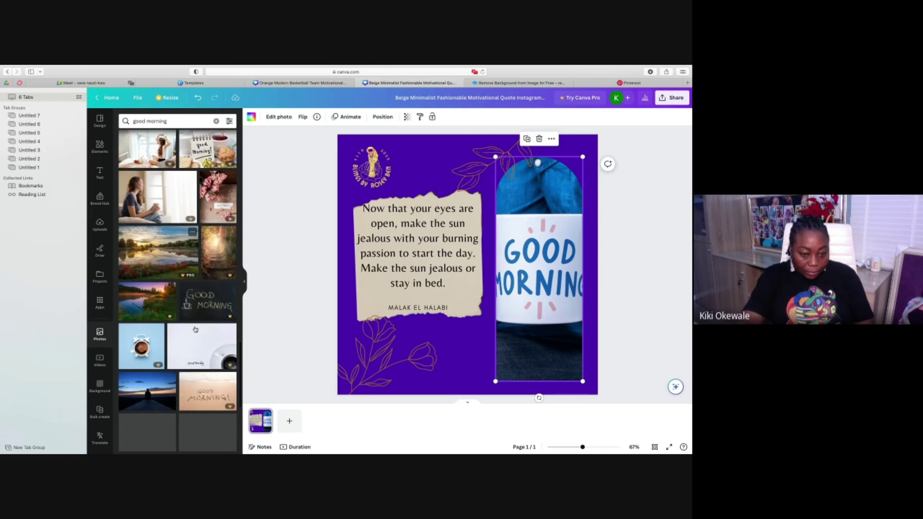
scroll(195, 329, "down", 4)
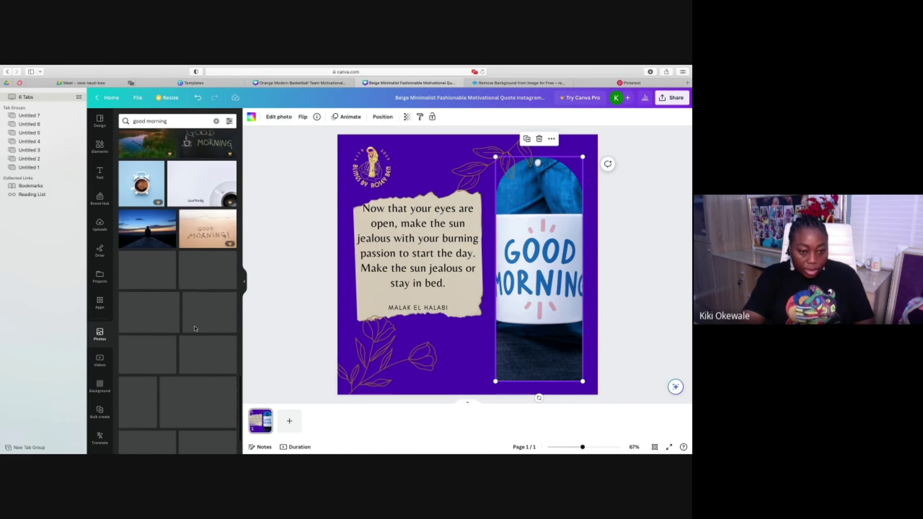
scroll(195, 329, "down", 2)
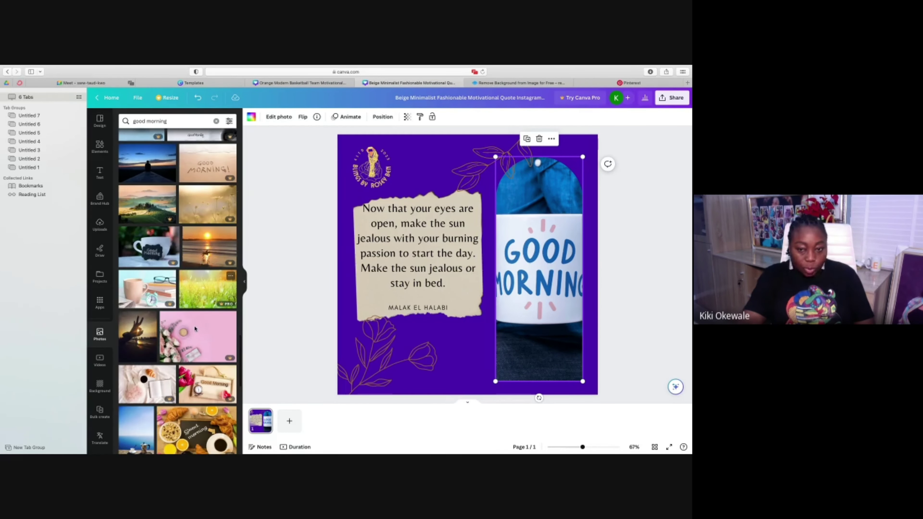
scroll(195, 329, "down", 1)
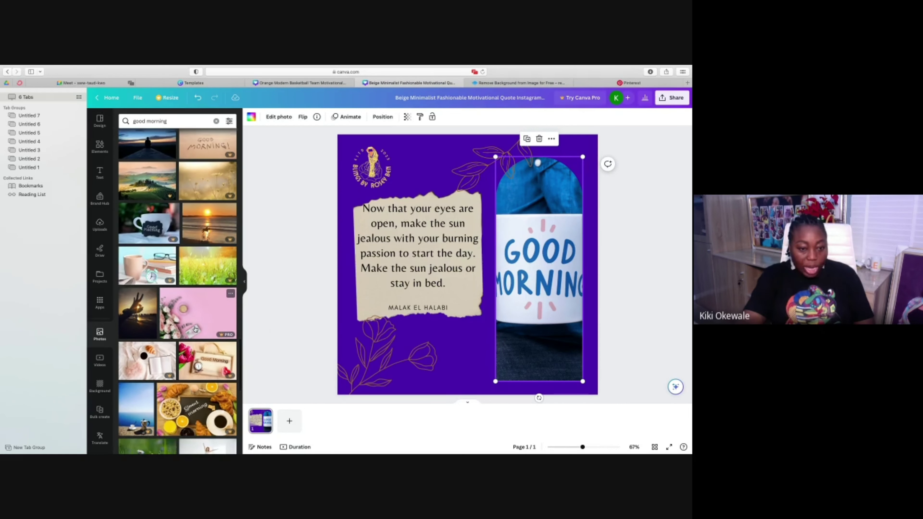
scroll(195, 329, "down", 1)
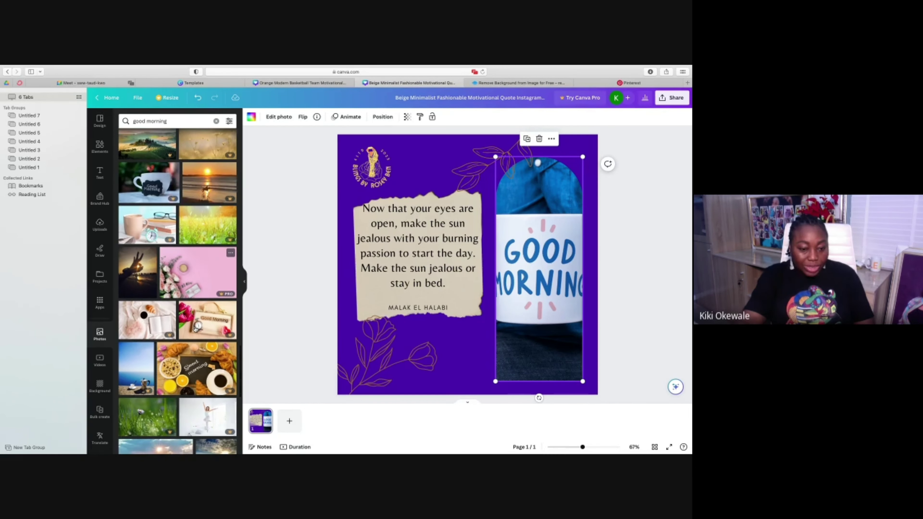
scroll(195, 329, "down", 5)
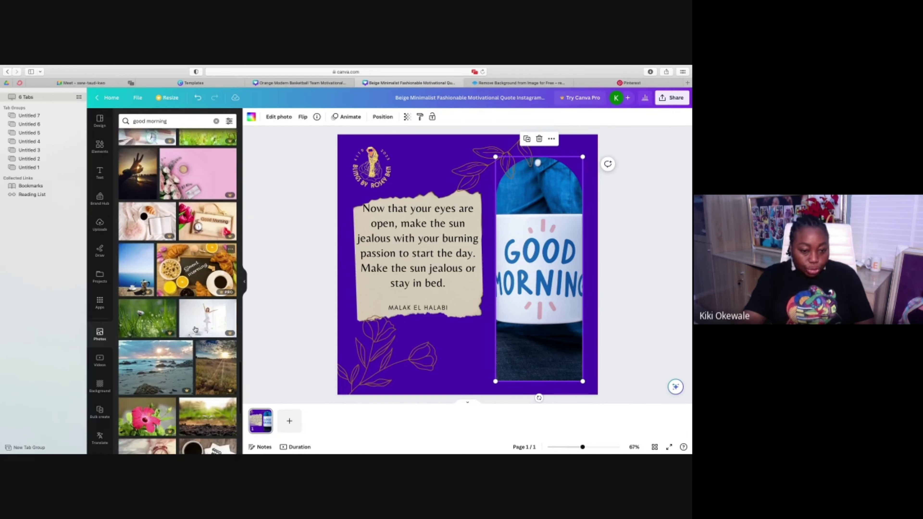
scroll(195, 329, "down", 3)
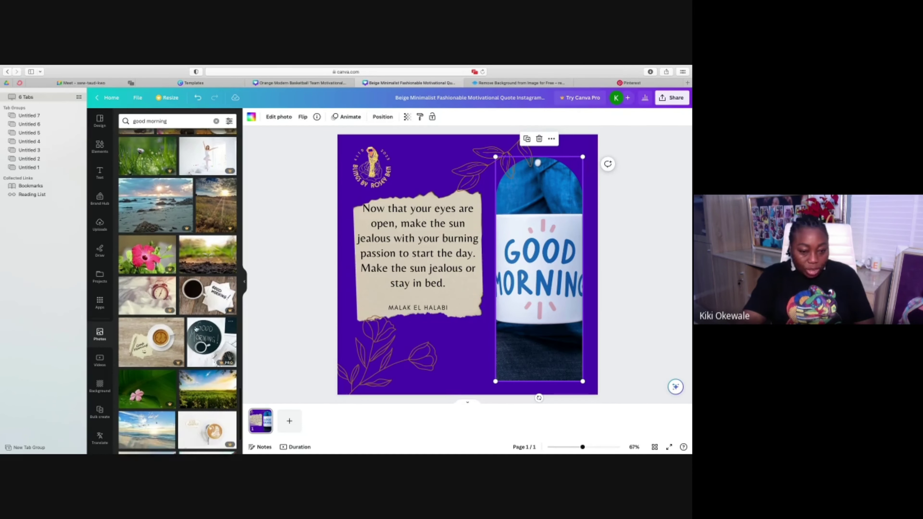
scroll(196, 329, "down", 1)
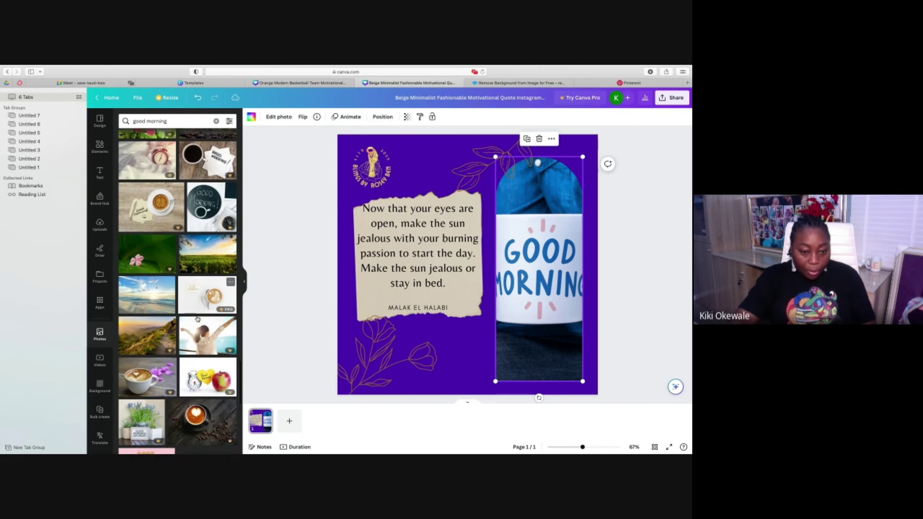
scroll(198, 319, "down", 6)
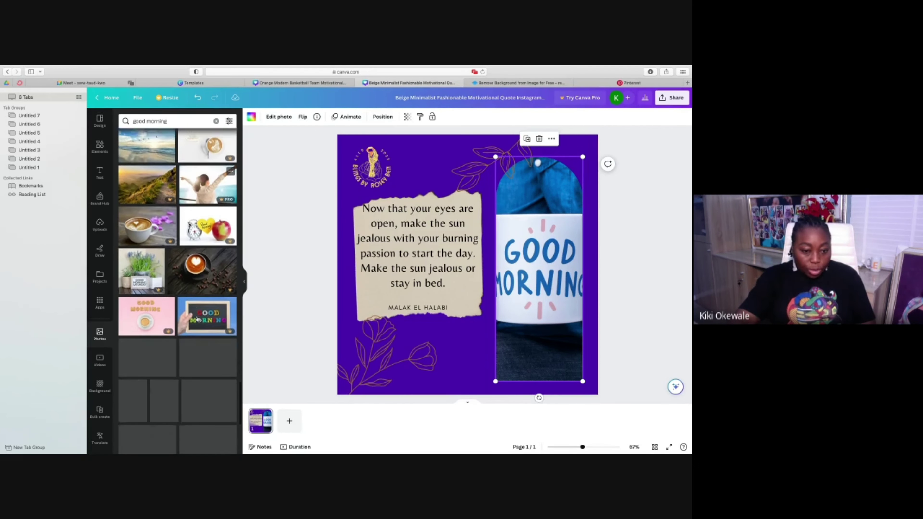
scroll(197, 319, "down", 4)
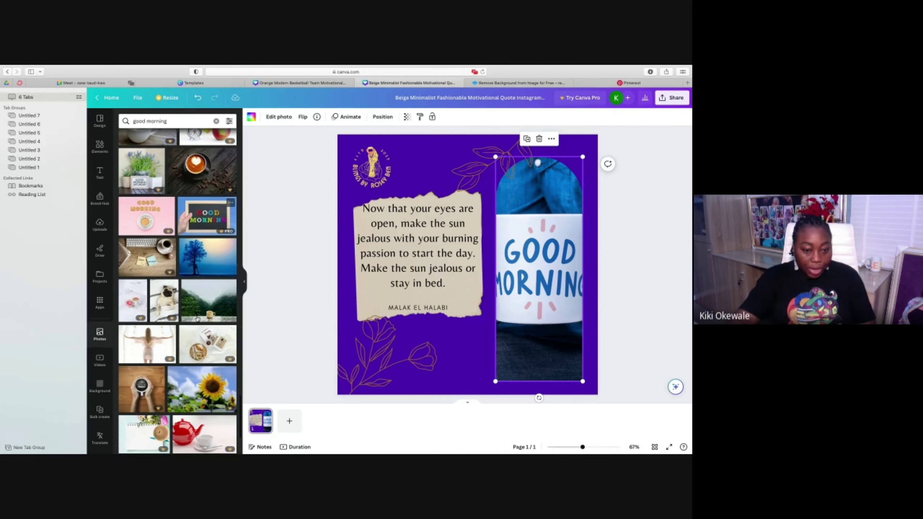
scroll(197, 319, "down", 2)
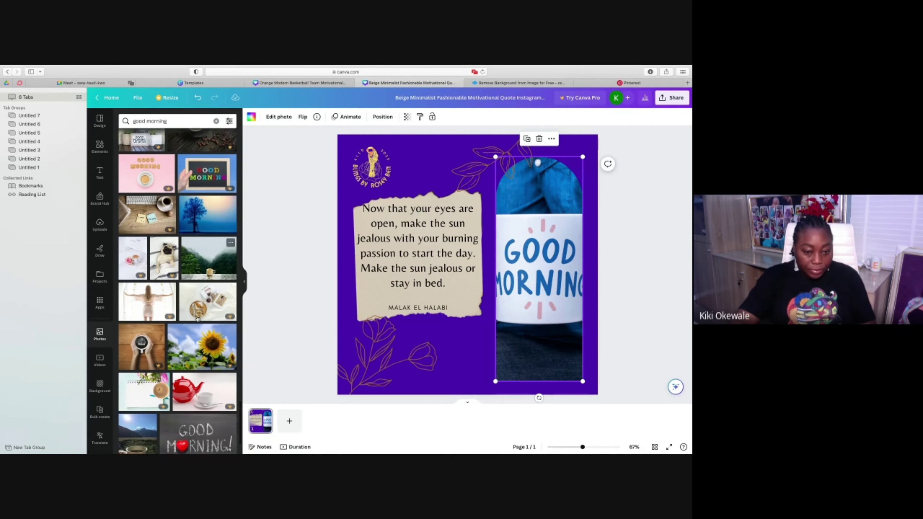
left_click(200, 251)
left_click_drag(509, 304, 545, 312)
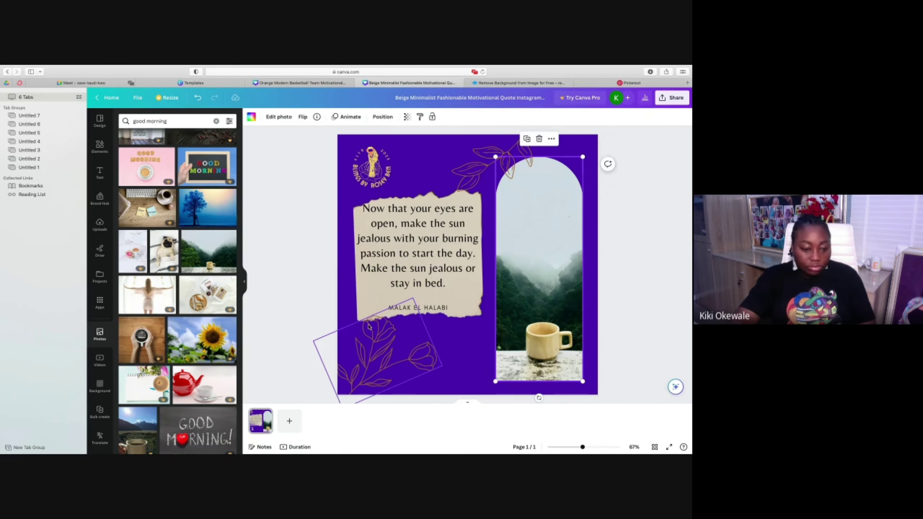
Fill the arched frame with the "good morning" photo of a woman in a blue shirt opening tall window doors.
scroll(213, 330, "down", 5)
scroll(214, 330, "down", 5)
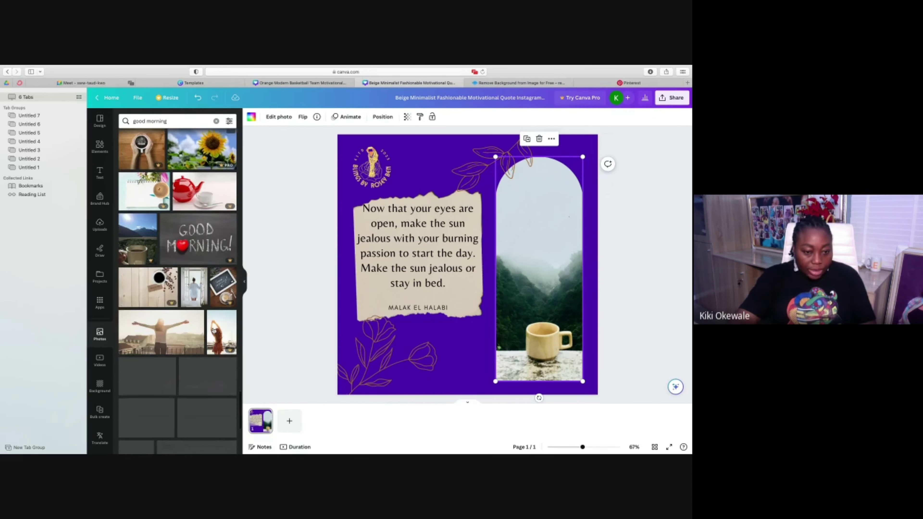
scroll(214, 330, "down", 1)
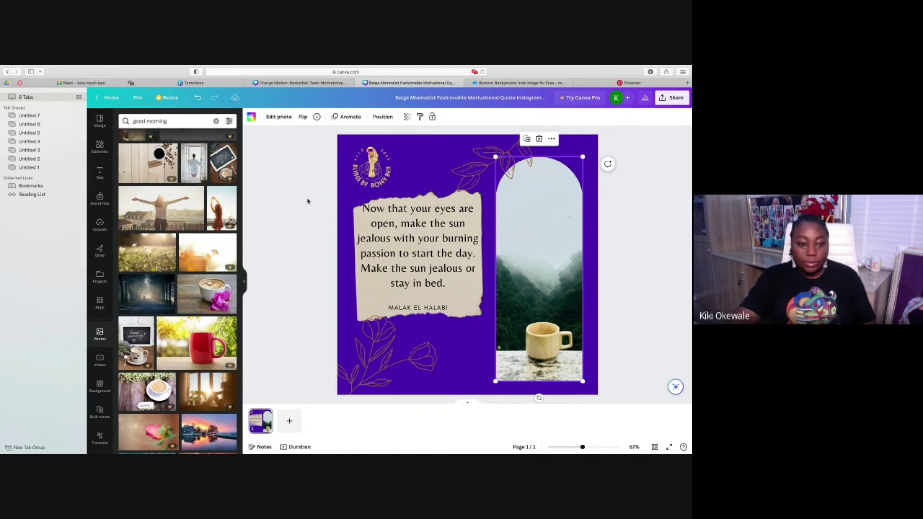
left_click(194, 162)
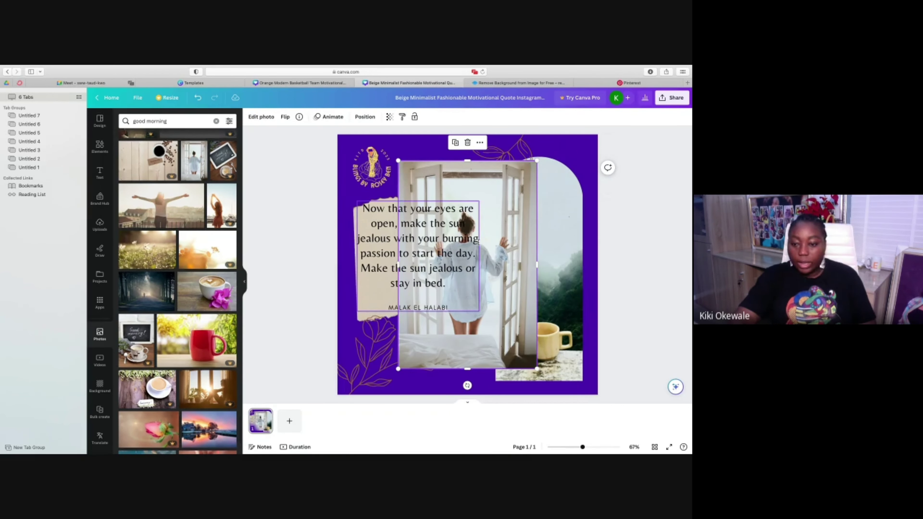
left_click_drag(468, 254, 524, 252)
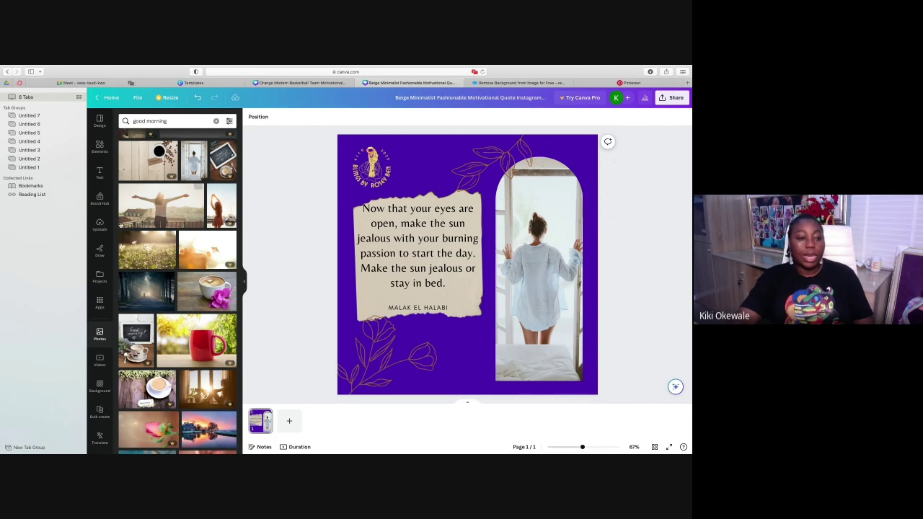
Upload the JPG photo of a woman in a teal tiered gown from the Downloads folder.
left_click(98, 225)
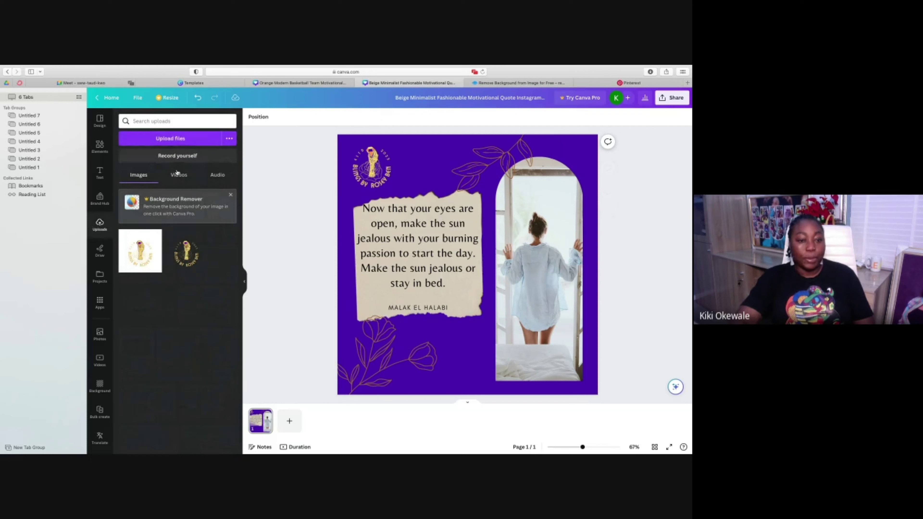
left_click(176, 139)
scroll(322, 204, "down", 5)
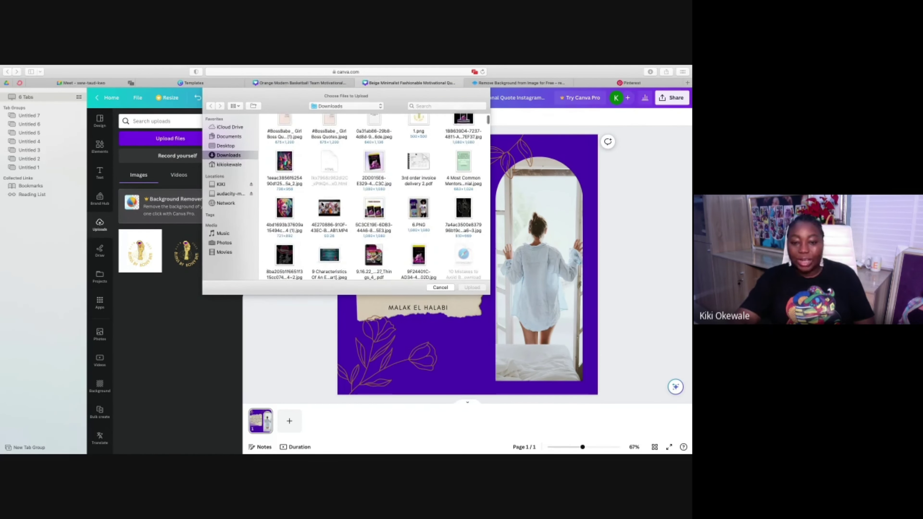
scroll(322, 204, "down", 10)
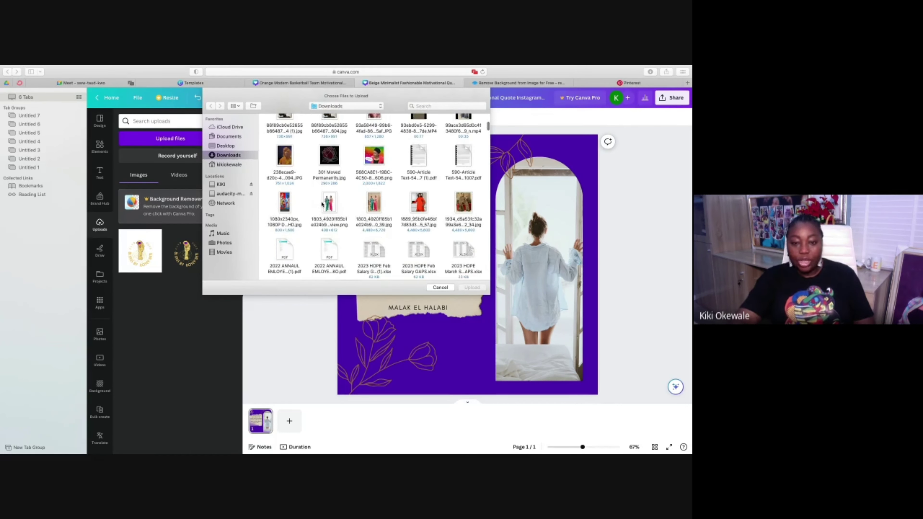
scroll(322, 204, "down", 8)
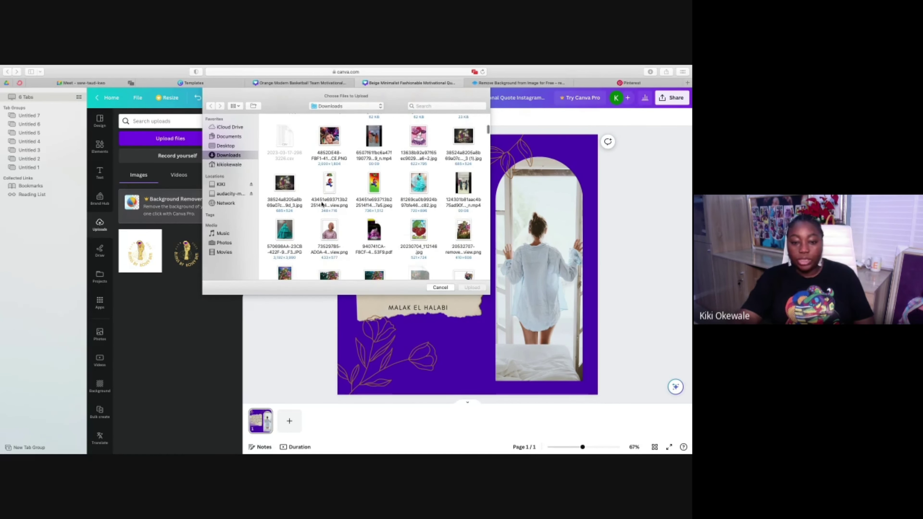
left_click(285, 229)
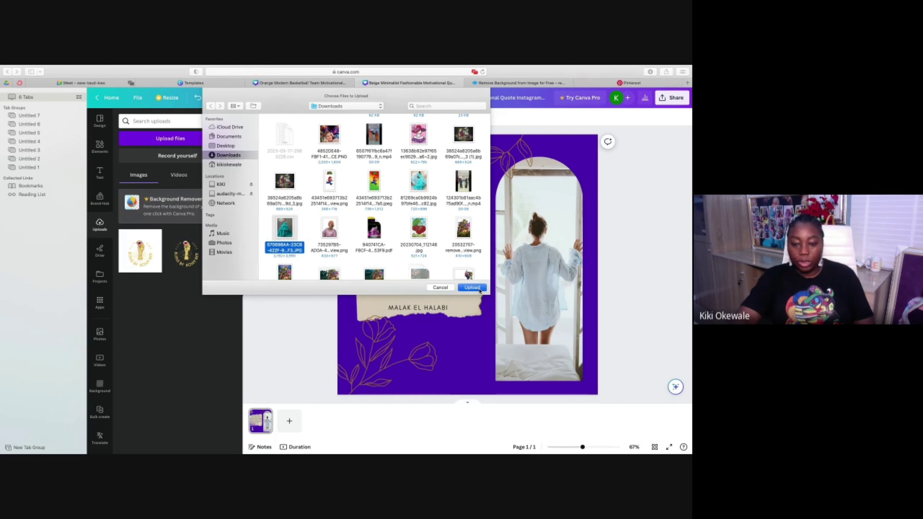
left_click(472, 287)
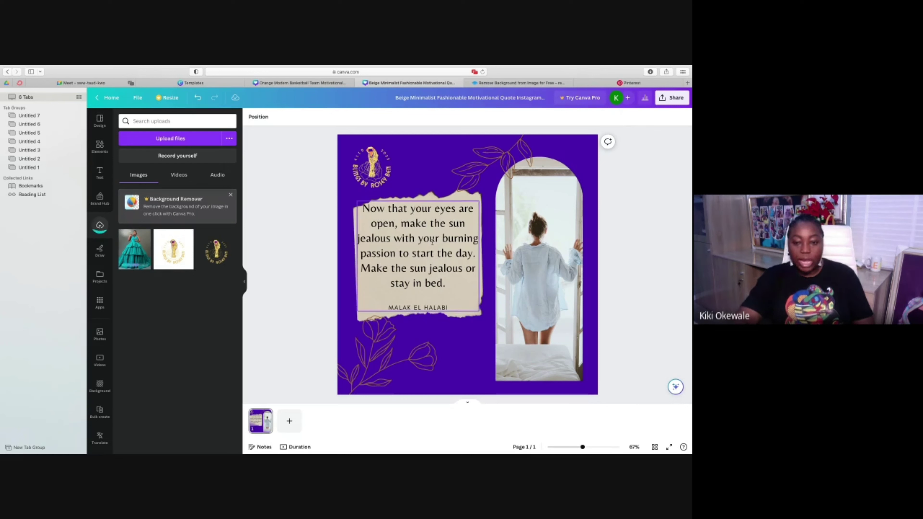
Recolour the main quote text to a custom dark orange, #BB4A05.
left_click(418, 251)
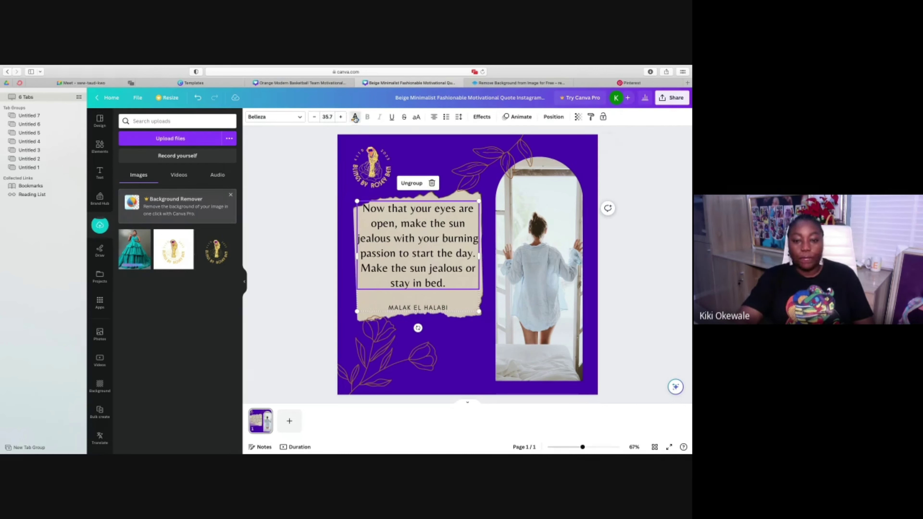
left_click(354, 117)
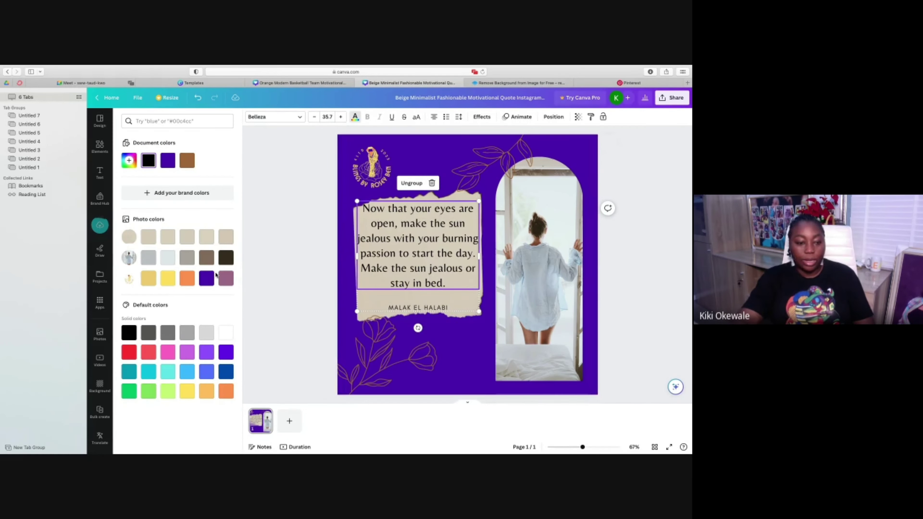
left_click(170, 279)
left_click(186, 280)
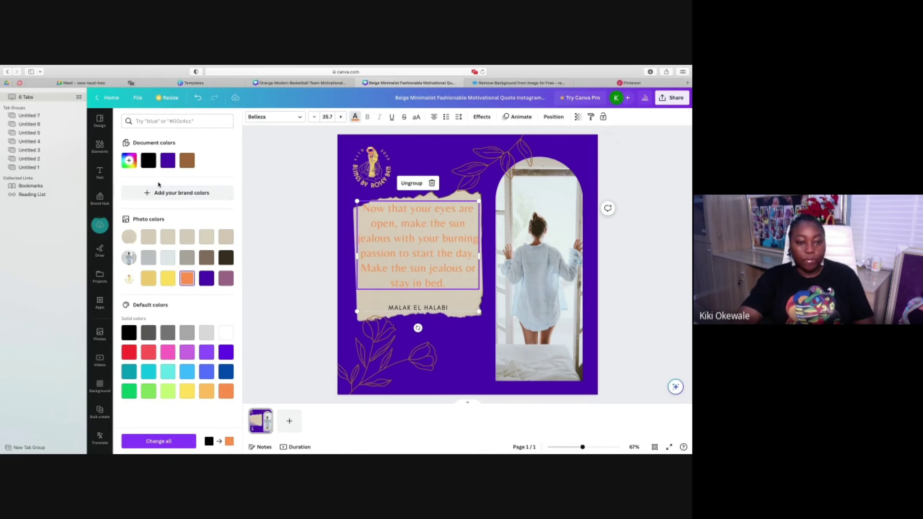
left_click(129, 160)
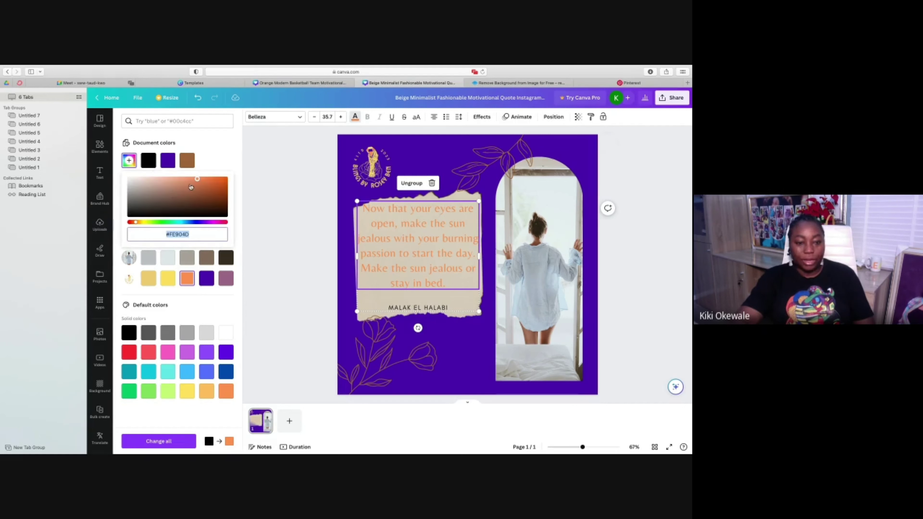
left_click_drag(196, 179, 224, 187)
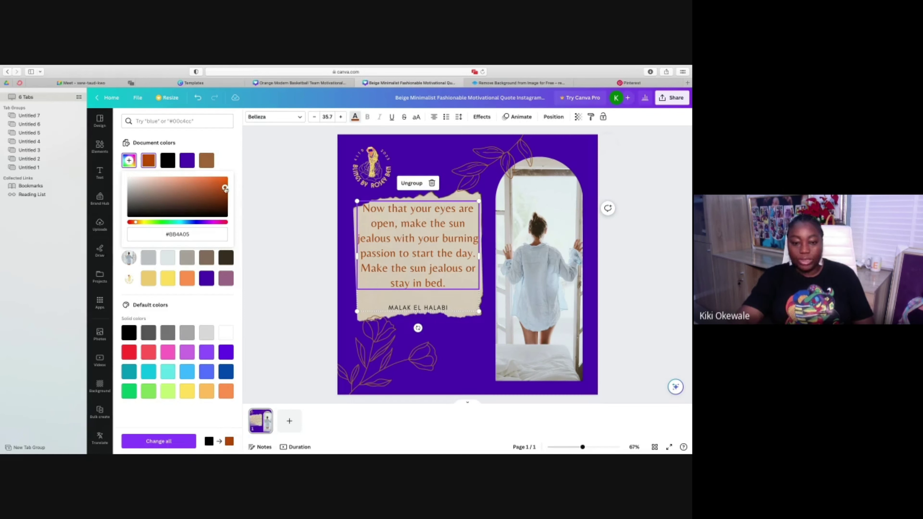
Recolour the leaf branch above the arch and the flower drawing below the quote to the logo's light orange.
left_click(474, 155)
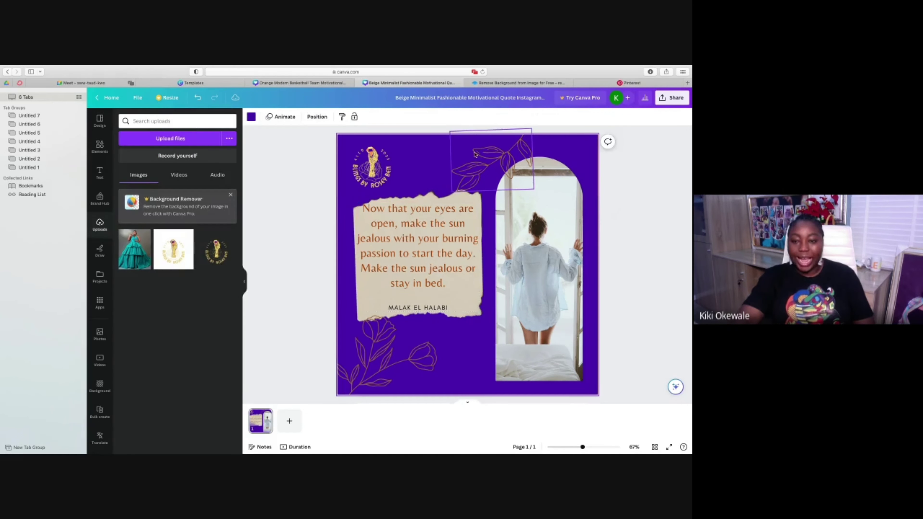
left_click(482, 154)
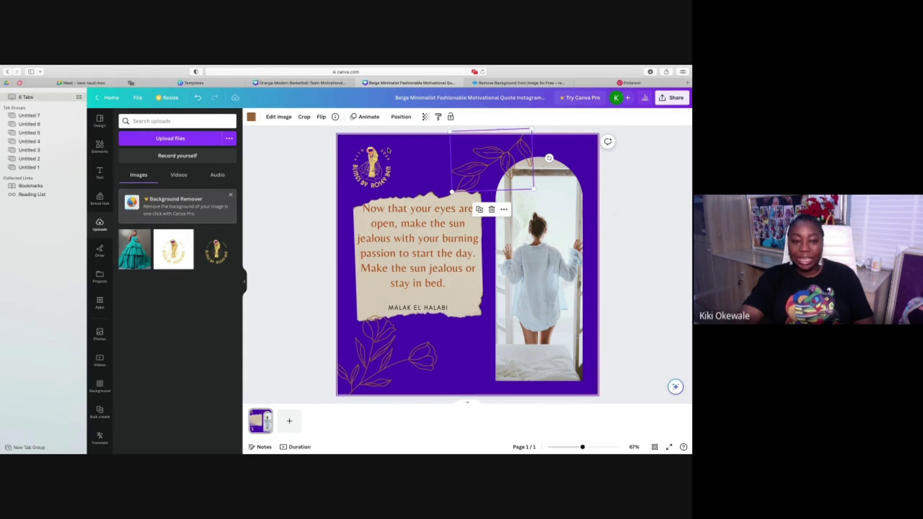
left_click(251, 117)
left_click(187, 278)
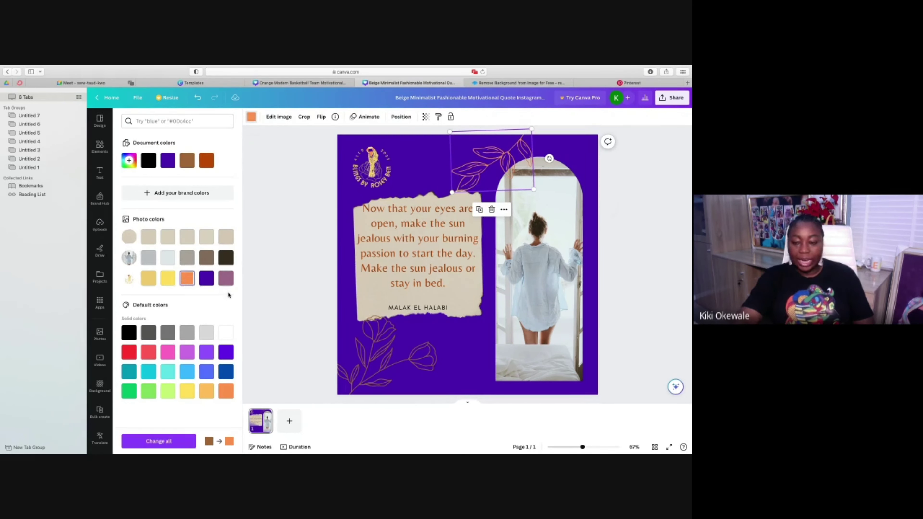
left_click(378, 348)
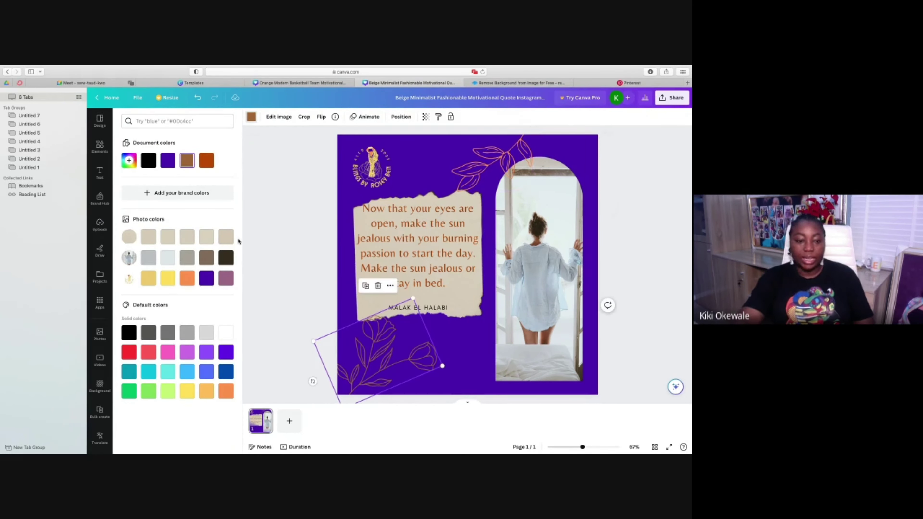
left_click(187, 278)
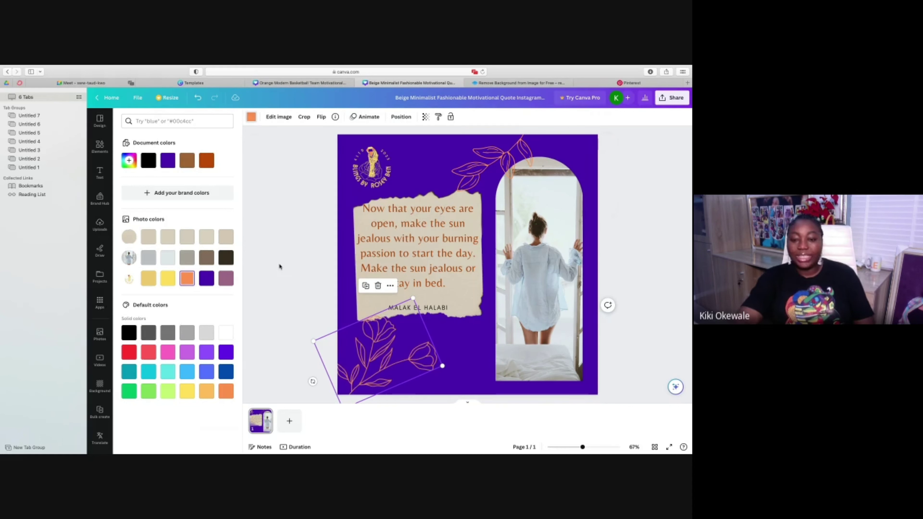
Try the logo palette's yellow on the author's name under the quote, then set it to the background's purple.
left_click(439, 307)
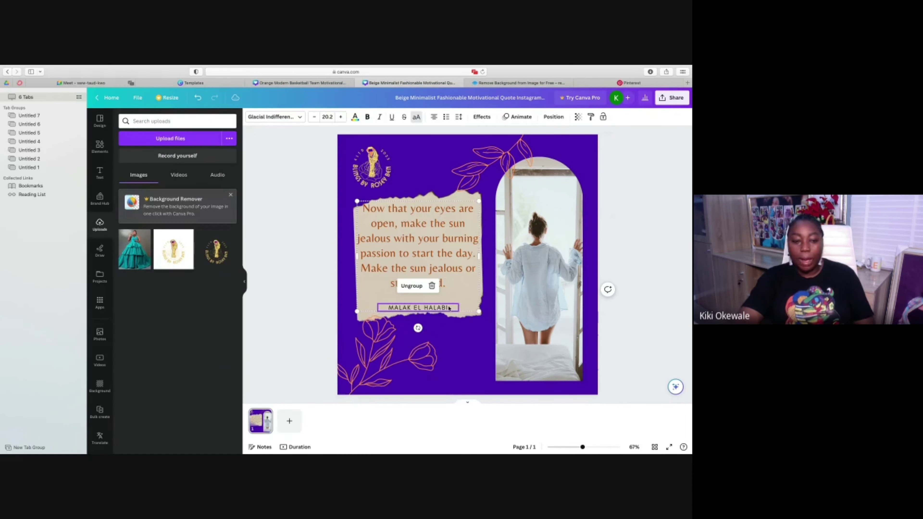
left_click(355, 118)
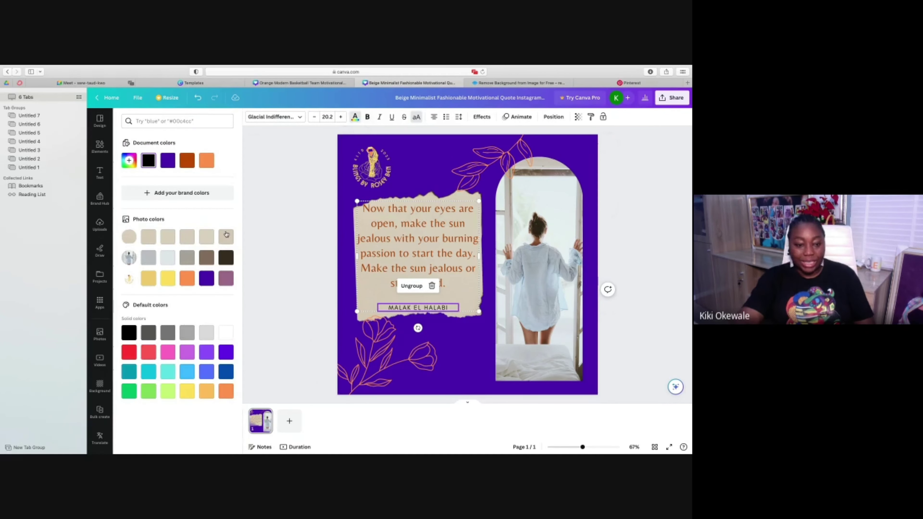
left_click(168, 278)
left_click(225, 280)
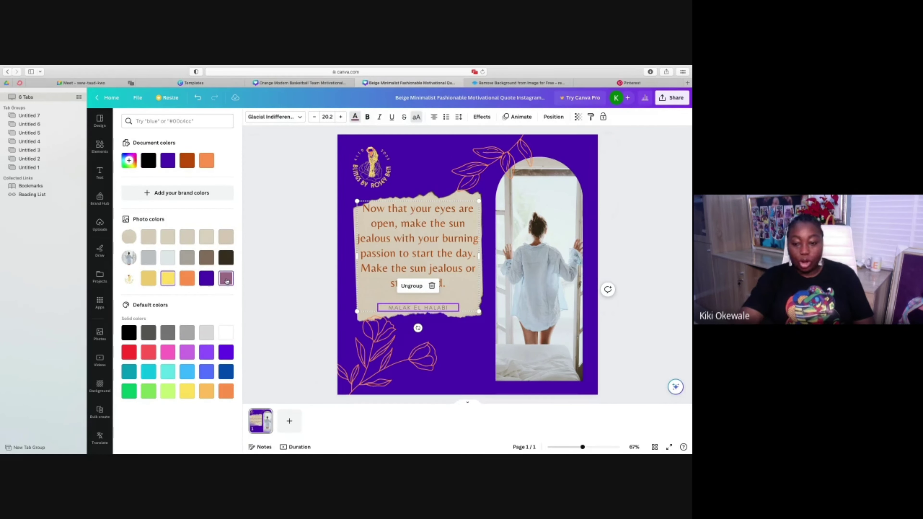
left_click(206, 282)
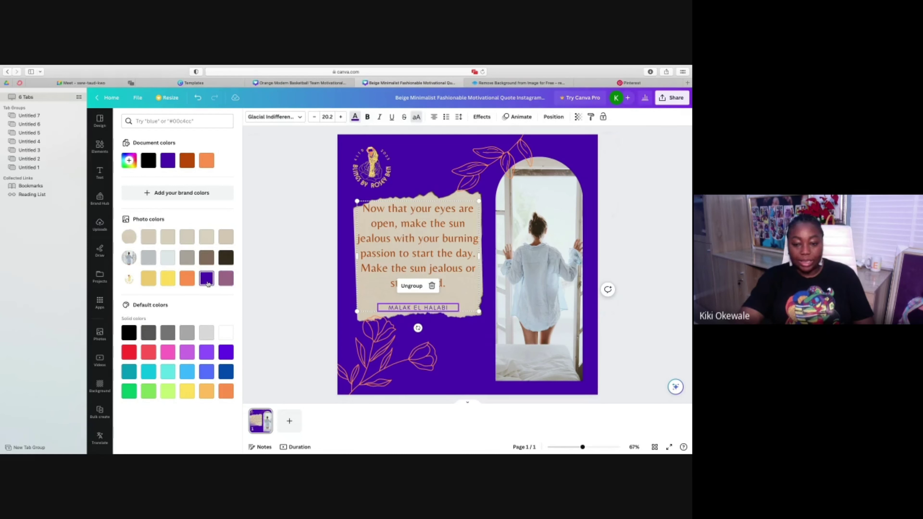
key("Escape")
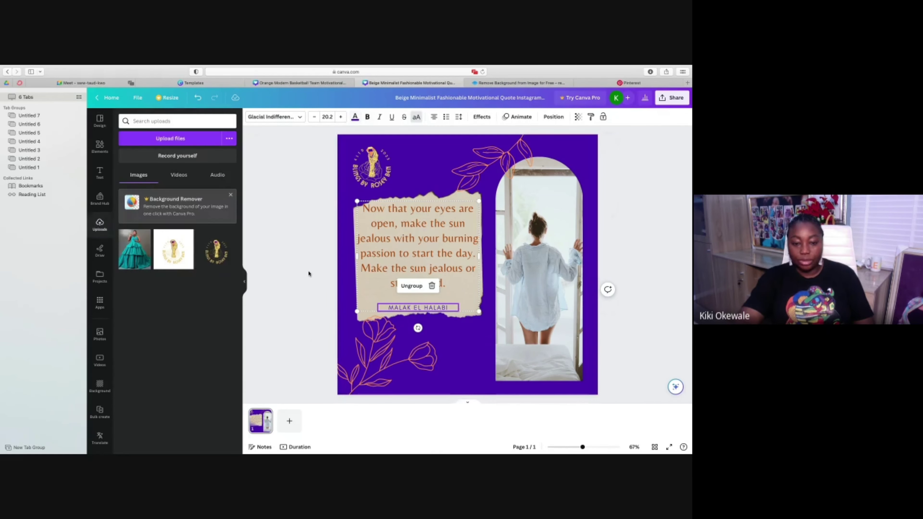
Fill the arched frame with the uploaded photo of the woman in the teal gown.
left_click(319, 280)
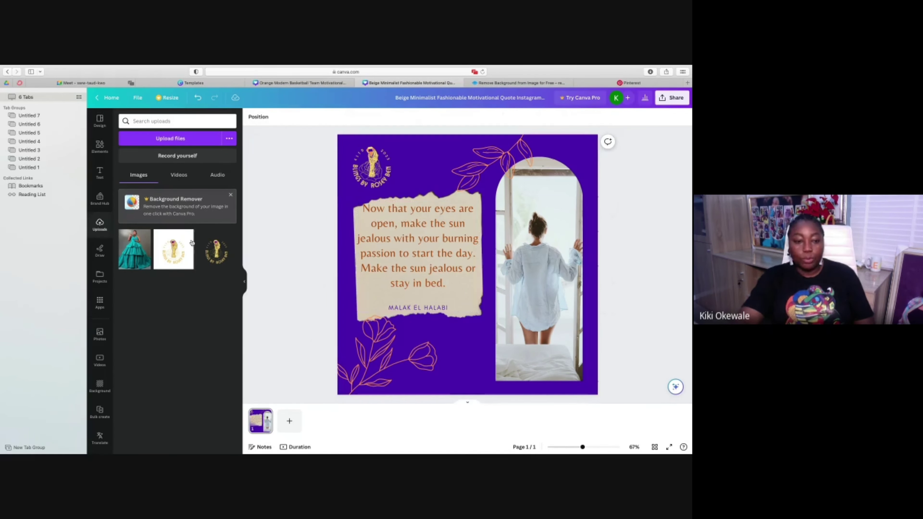
left_click(142, 260)
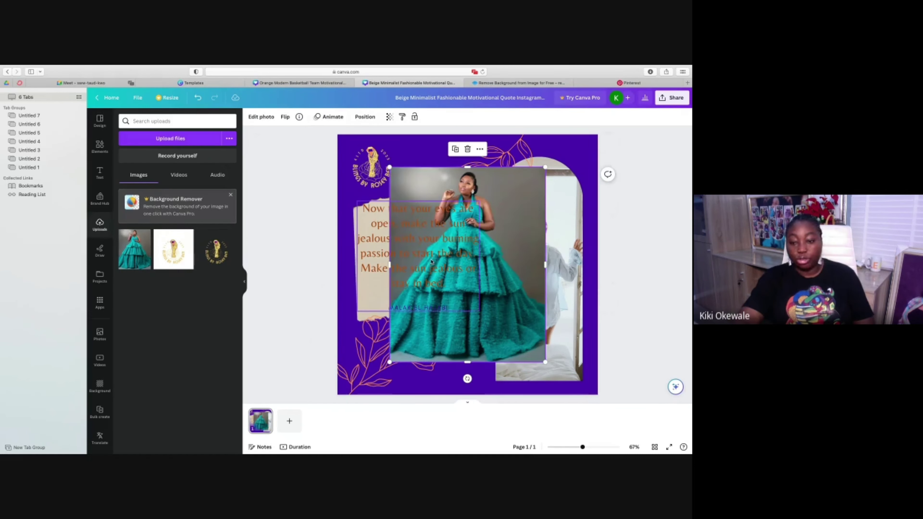
left_click_drag(496, 259, 562, 261)
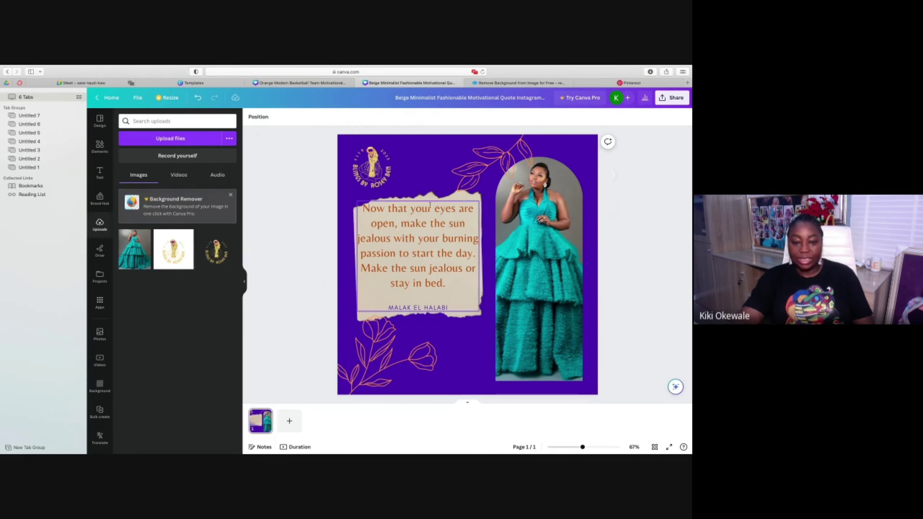
Enlarge the logo very slightly from its lower-right corner.
left_click(376, 164)
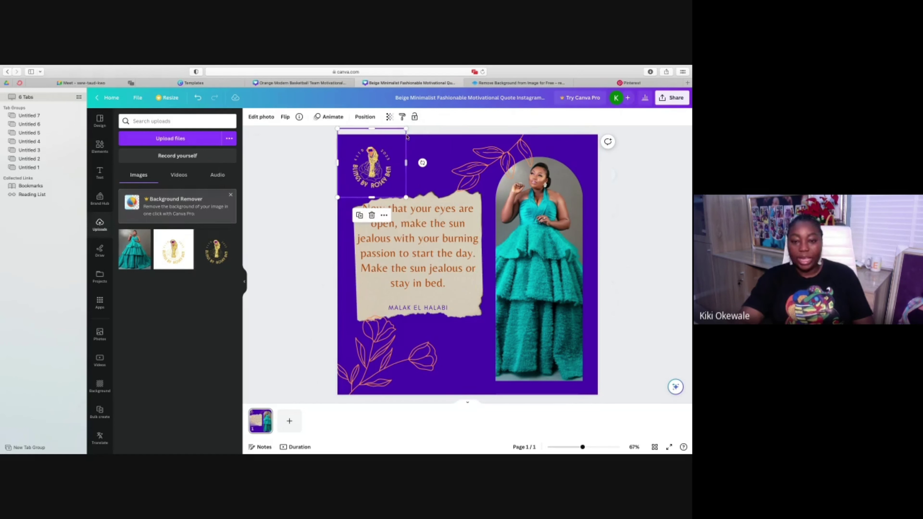
left_click_drag(406, 198, 410, 197)
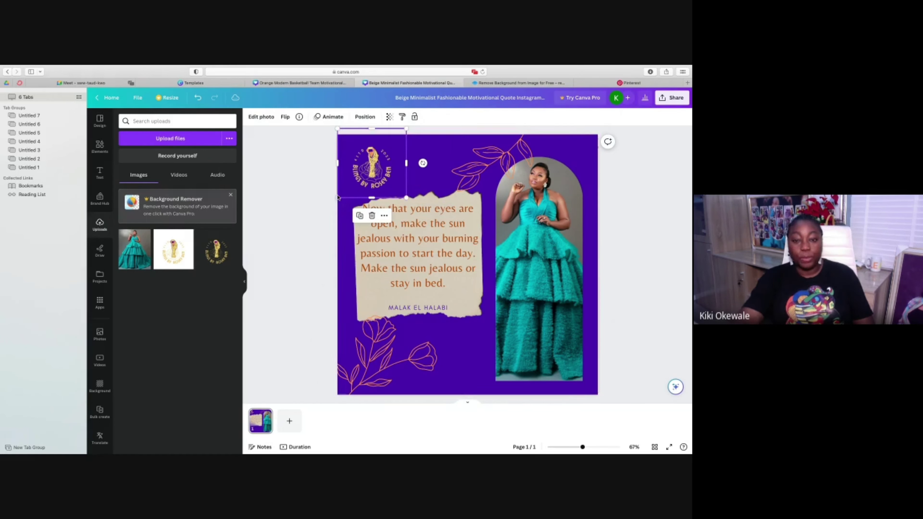
left_click(322, 202)
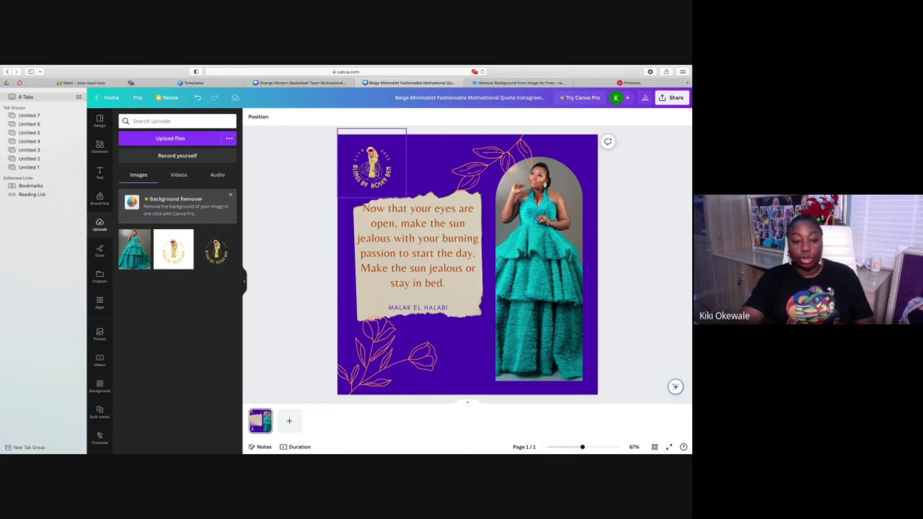
Replace the quote's last sentence, "Make the sun jealous or stay in bed.", with "I AM ROOTING FOR YOU" on a new line.
left_click(449, 286)
double_click(449, 285)
left_click(448, 283)
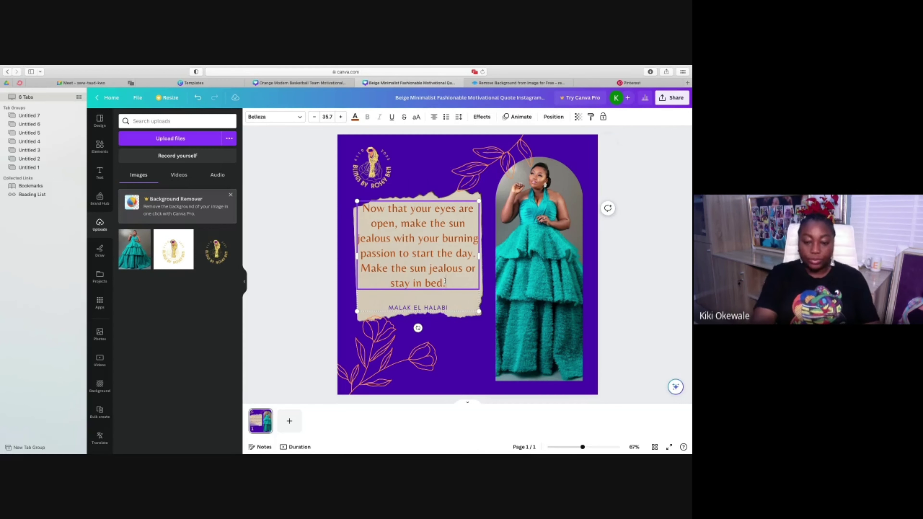
key("BackSpace")
key("BackSpace")
key("BackSpace")
key("BackSpace")
key("BackSpace")
key("BackSpace")
key("BackSpace")
key("BackSpace")
key("BackSpace")
key("BackSpace")
key("BackSpace")
key("BackSpace")
key("BackSpace")
key("BackSpace")
key("BackSpace")
key("BackSpace")
key("BackSpace")
key("BackSpace")
key("BackSpace")
key("BackSpace")
key("BackSpace")
key("BackSpace")
key("BackSpace")
key("BackSpace")
key("BackSpace")
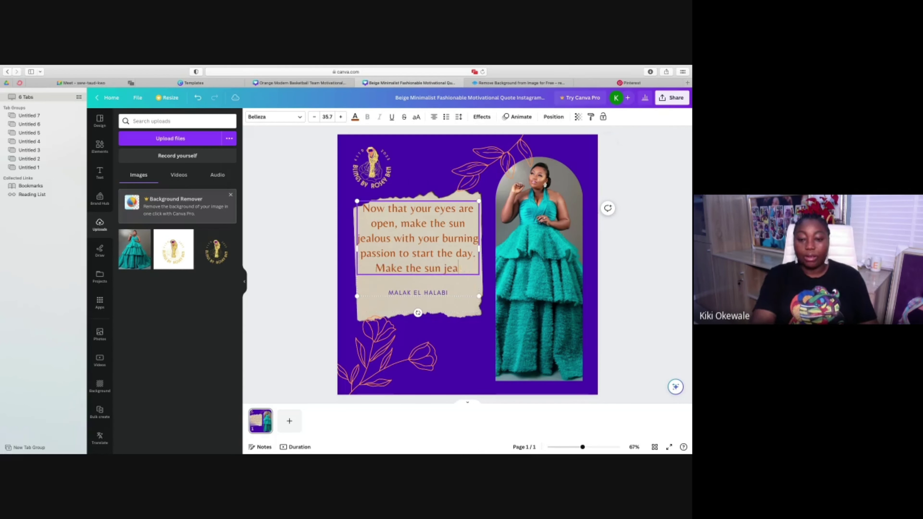
key("BackSpace")
key("BackSpace")
key("BackSpace")
key("BackSpace")
key("BackSpace")
key("BackSpace")
key("BackSpace")
key("BackSpace")
key("BackSpace")
key("BackSpace")
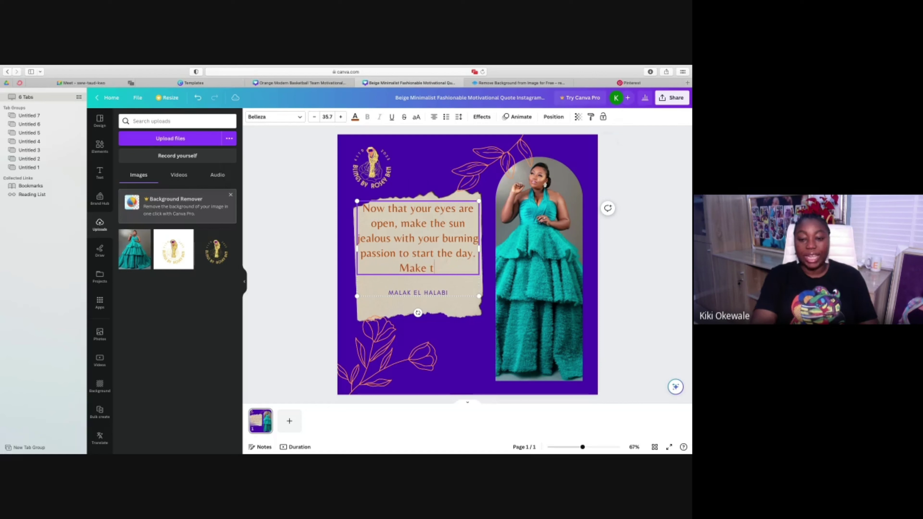
key("BackSpace")
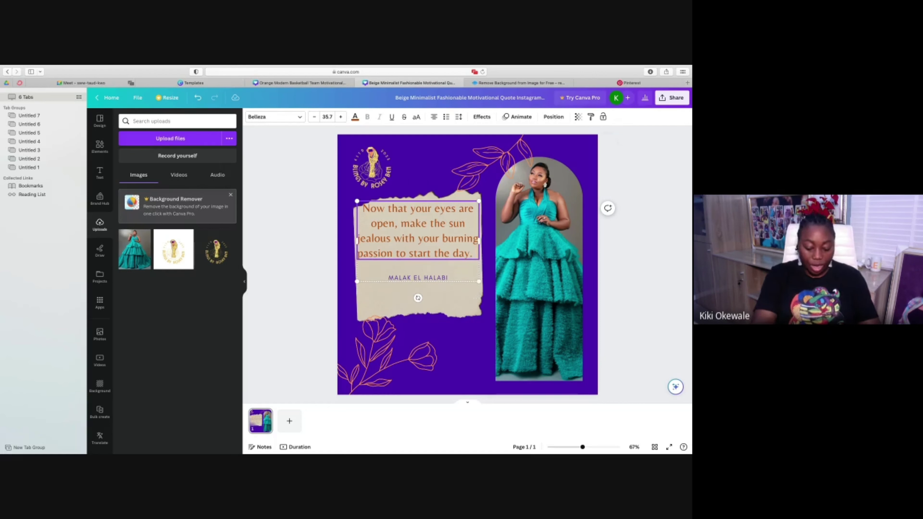
key("Return")
type("I A")
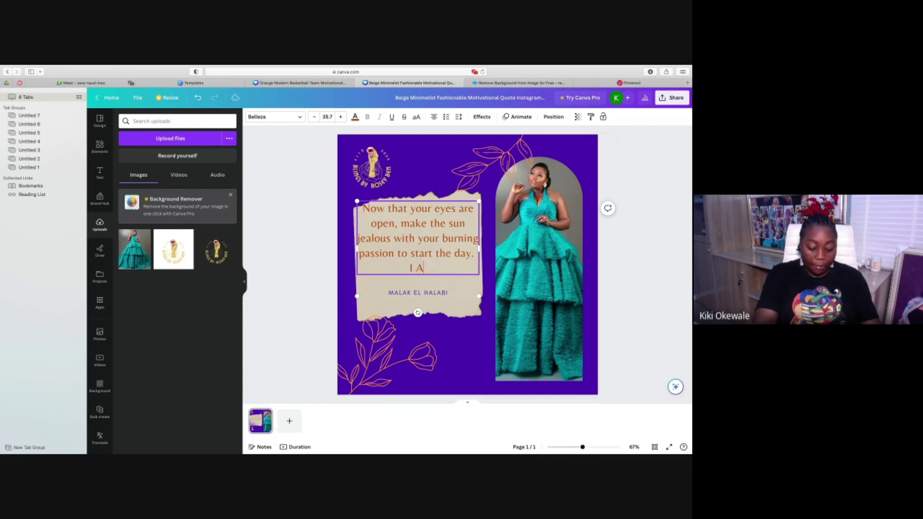
type("M ROOTING")
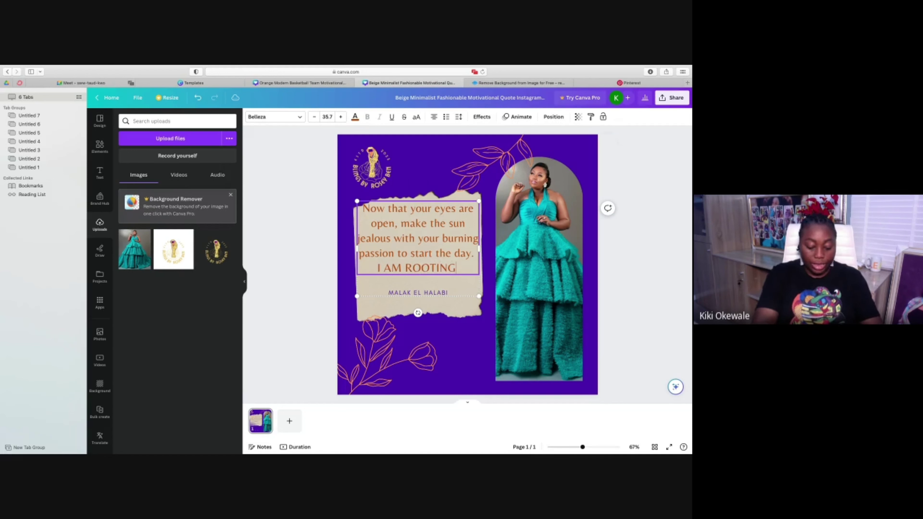
type(" FOR YOU")
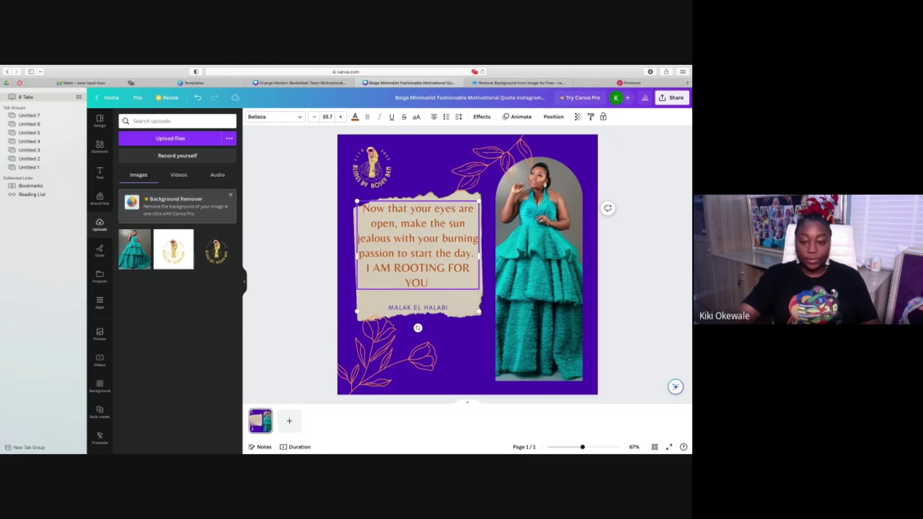
Replace the author's name under the quote with the presenter's full name.
left_click(447, 306)
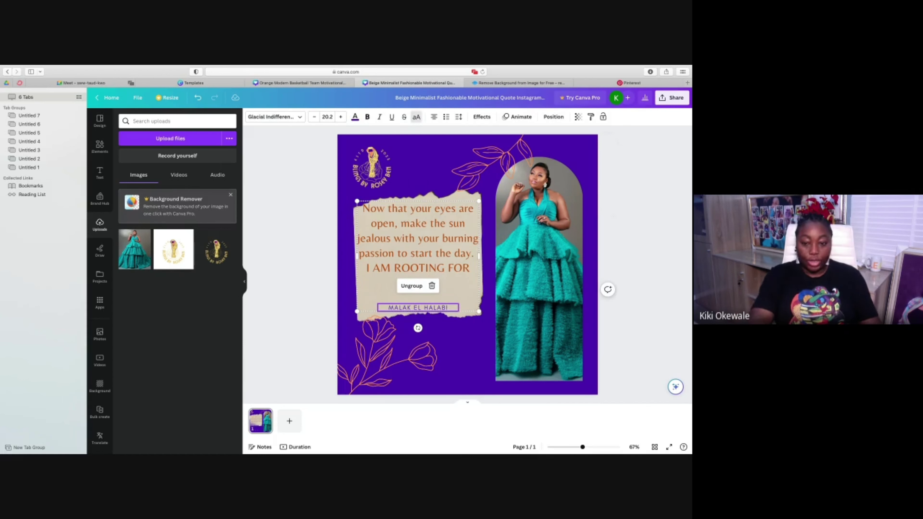
left_click(447, 305)
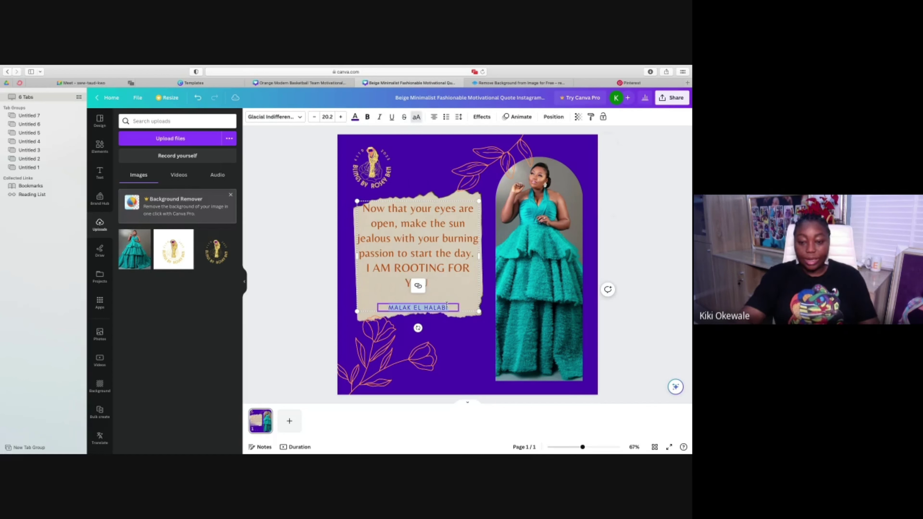
type("KIKI")
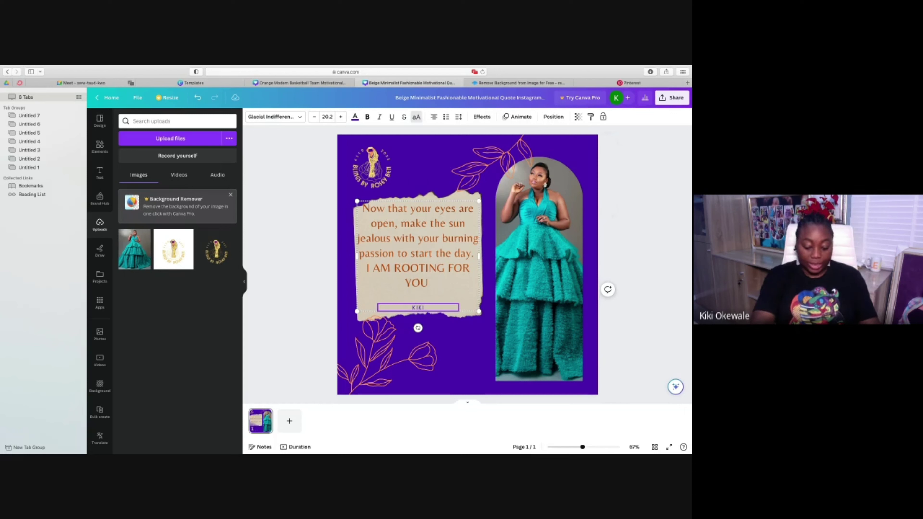
type(" OKEWALE")
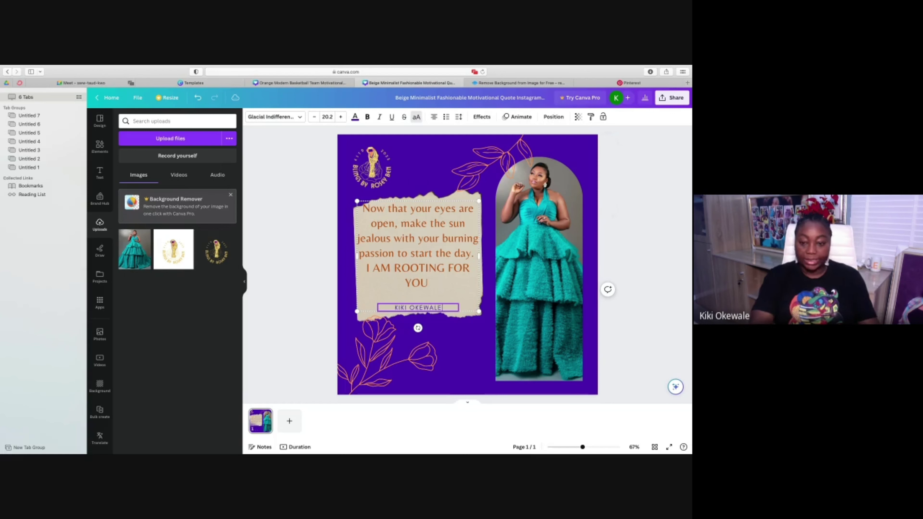
left_click(309, 275)
Shift the quote text group slightly right, ungroup it, and move the author's name up to just under the quote.
left_click(390, 257)
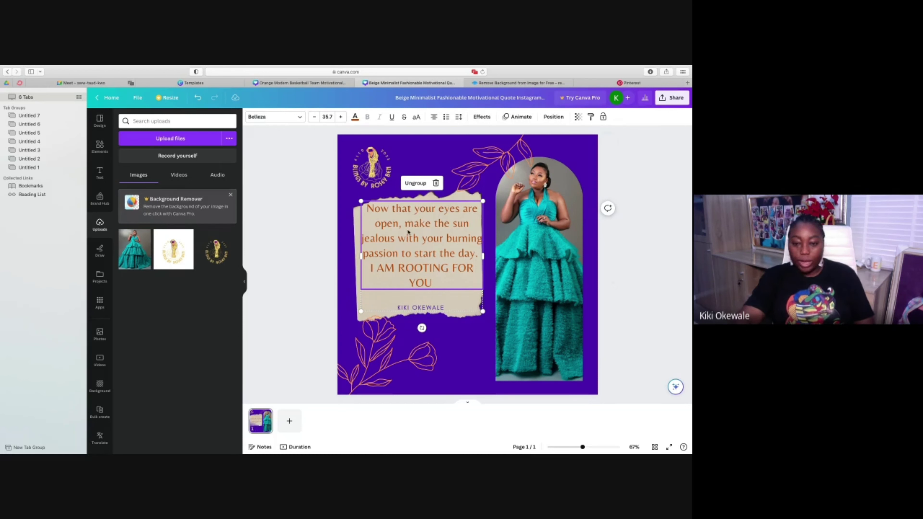
left_click(416, 184)
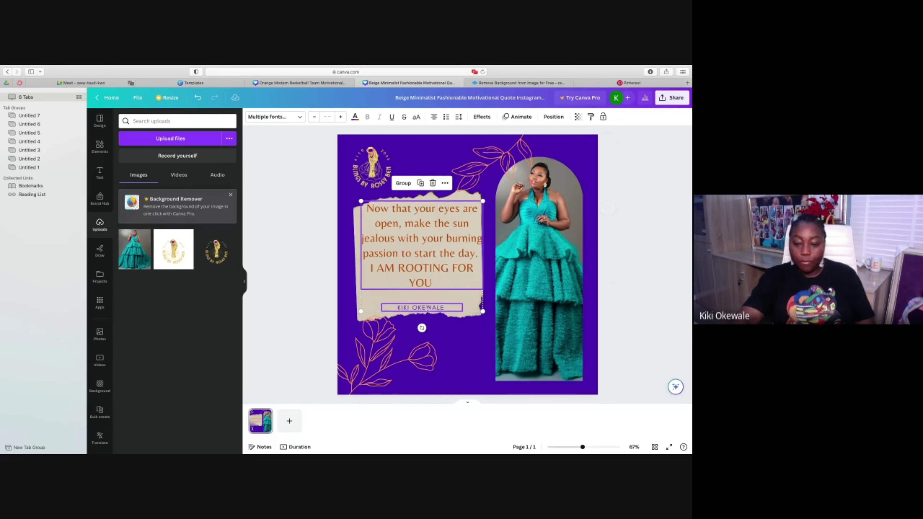
left_click_drag(427, 308, 438, 296)
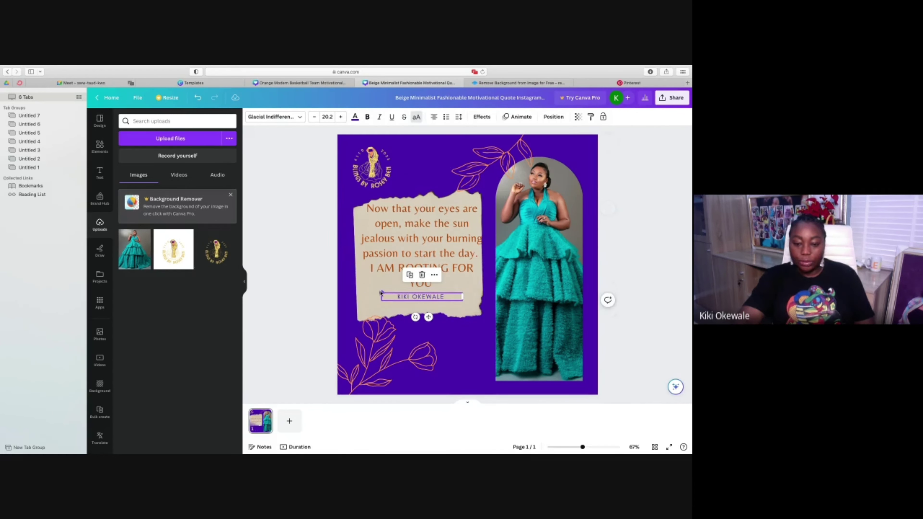
Enlarge the author's name slightly and reposition it roughly centred beneath the quote's last line.
left_click_drag(382, 294, 351, 293)
left_click(302, 279)
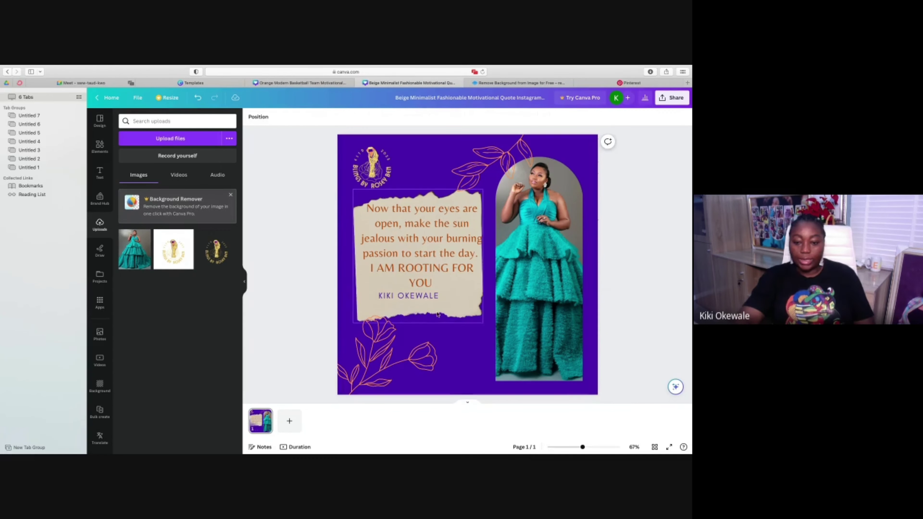
left_click_drag(417, 295, 426, 298)
left_click(309, 291)
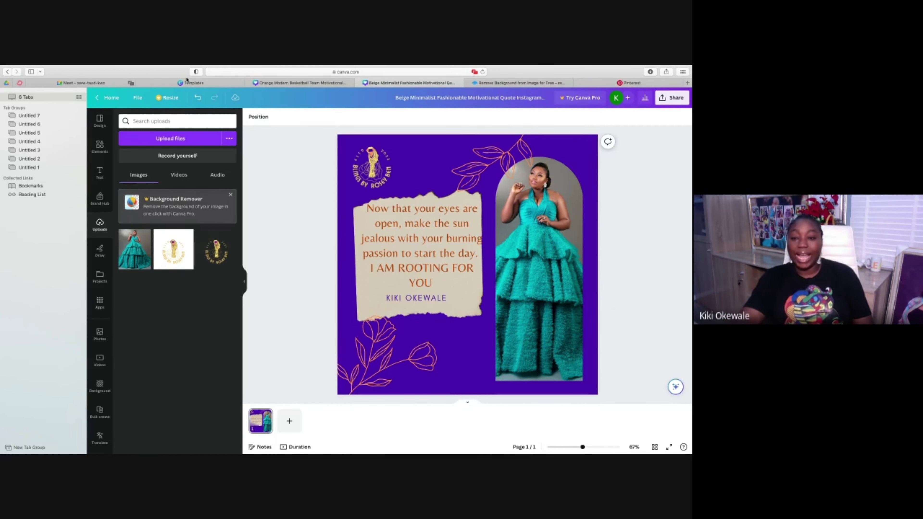
Switch to the Google Meet call and just leave it without ending the call for everyone.
mouse_move(200, 87)
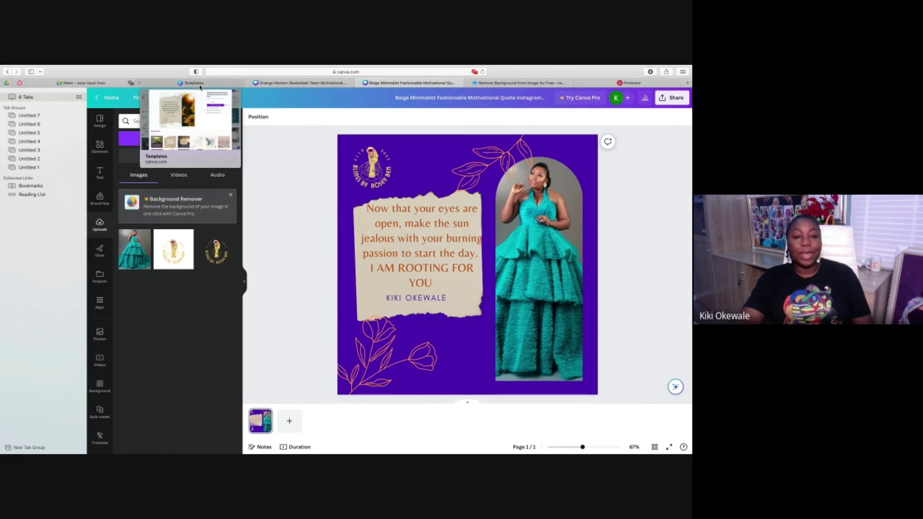
mouse_move(97, 83)
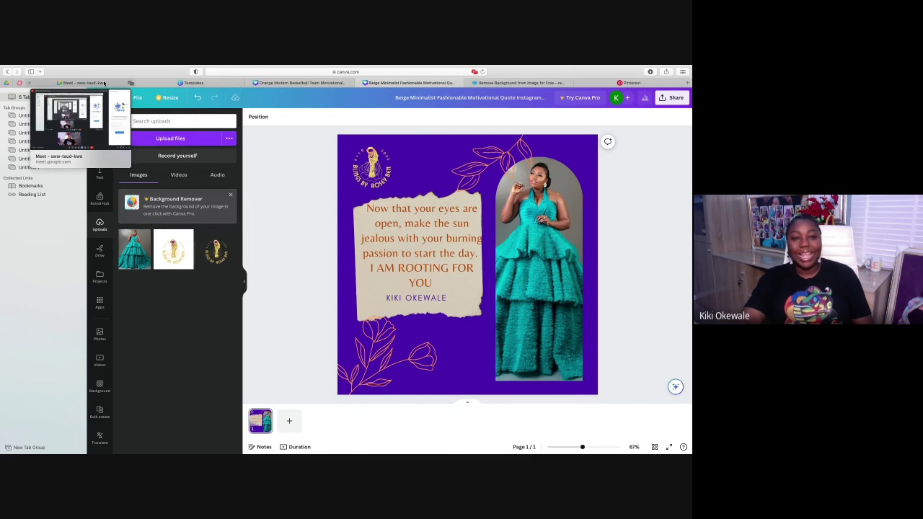
left_click(103, 83)
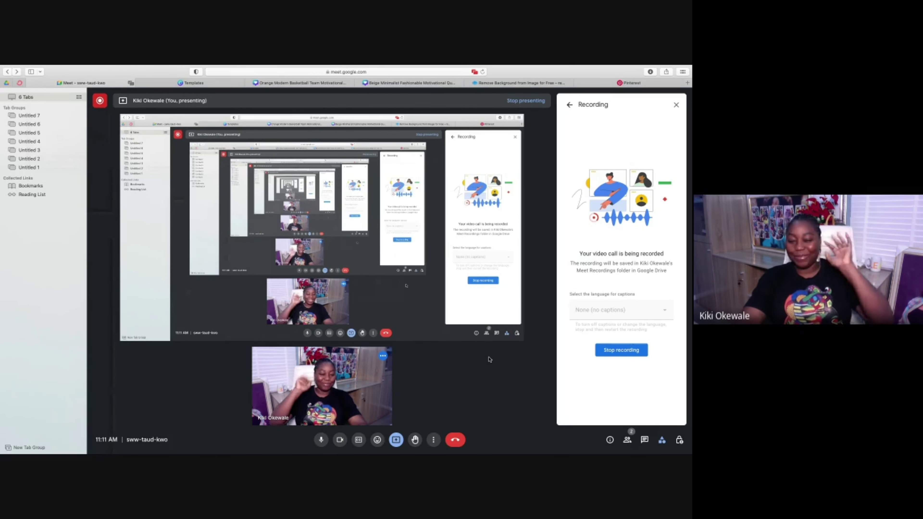
left_click(455, 440)
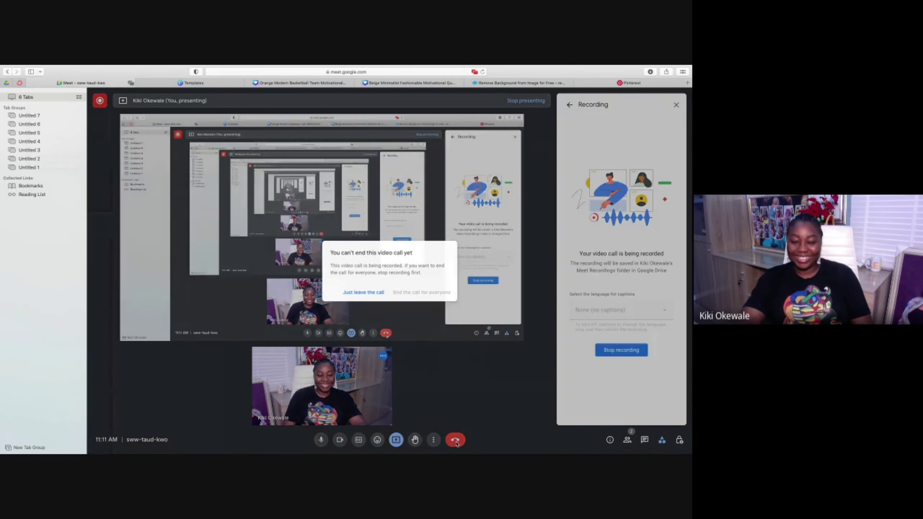
left_click(368, 294)
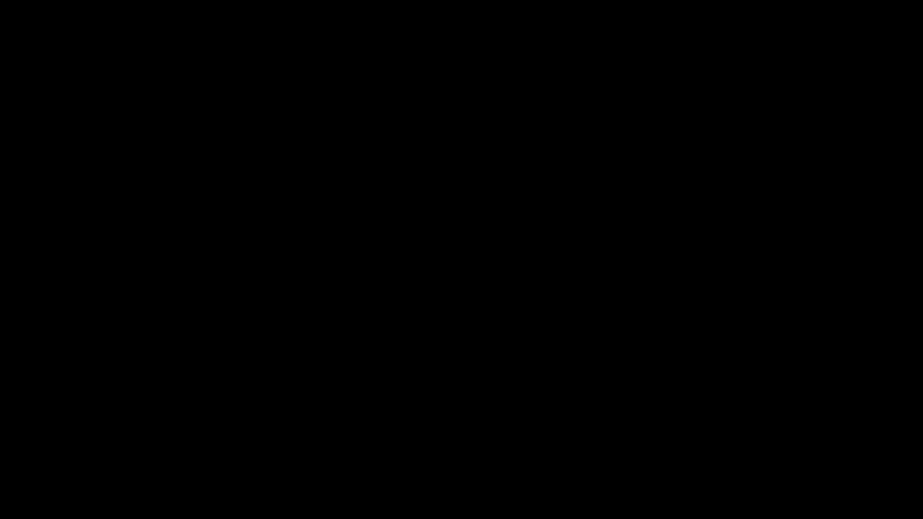